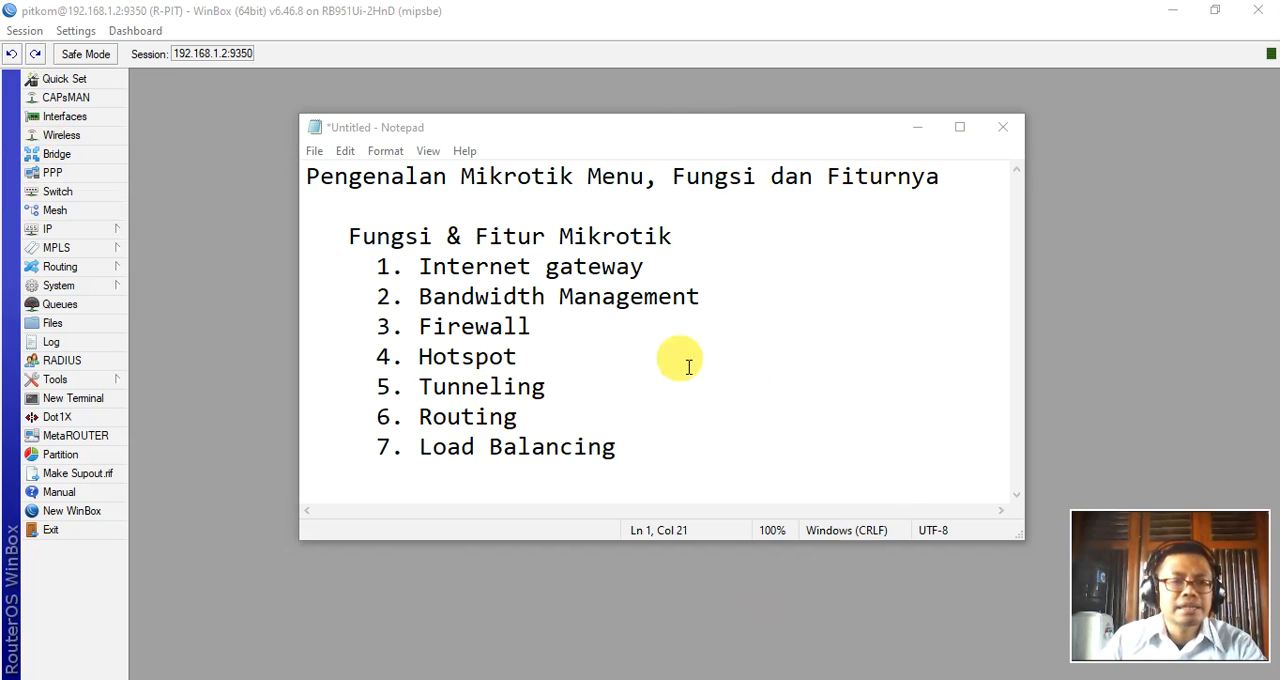
# Review the router's Quick Set configuration, then close it unchanged.
pyautogui.click(64, 79)
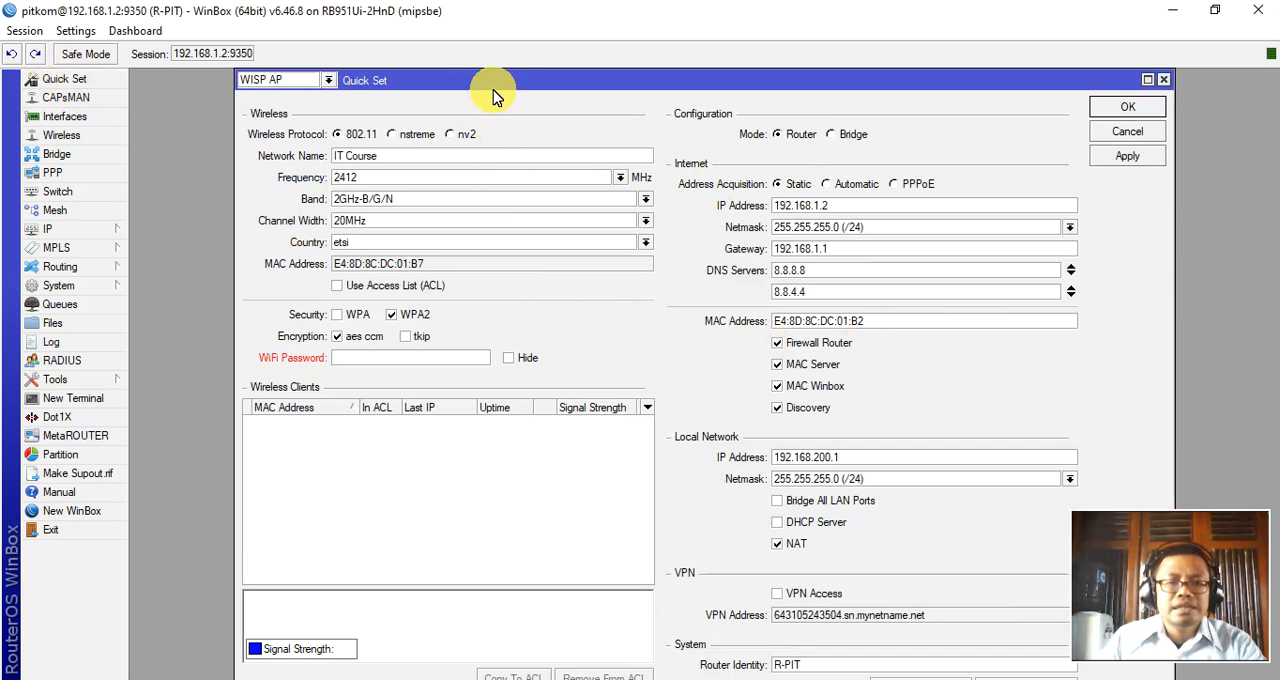
pyautogui.moveTo(505, 92)
pyautogui.mouseDown()
pyautogui.moveTo(528, 94)
pyautogui.moveTo(486, 80)
pyautogui.moveTo(487, 98)
pyautogui.mouseUp()
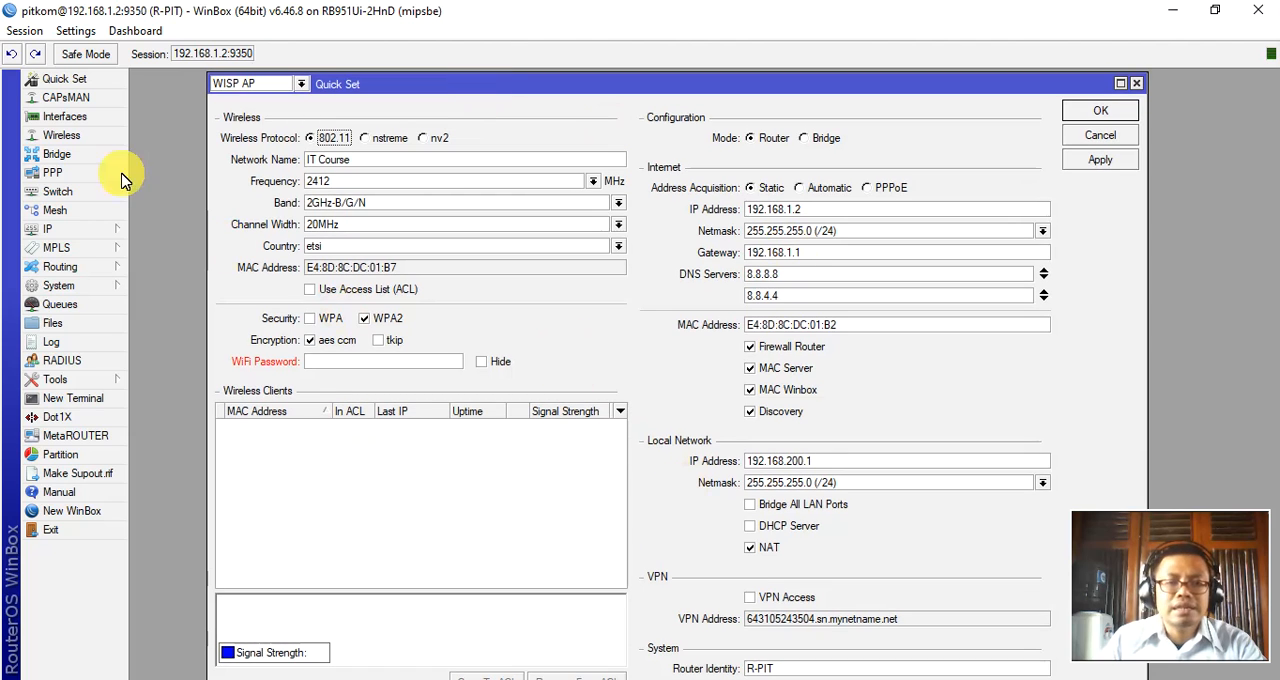
pyautogui.click(1138, 86)
# Look over the CAPsMAN window with its CAP Interface list, then close it.
pyautogui.click(86, 105)
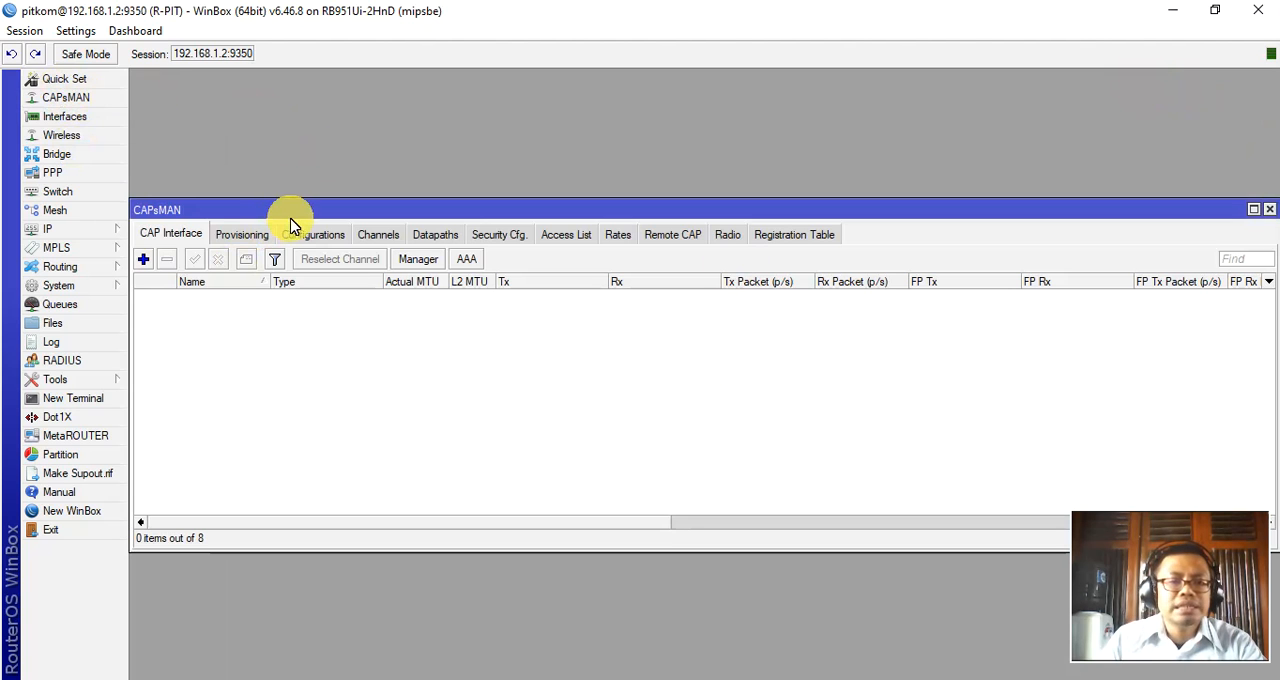
pyautogui.moveTo(309, 213); pyautogui.dragTo(347, 199)
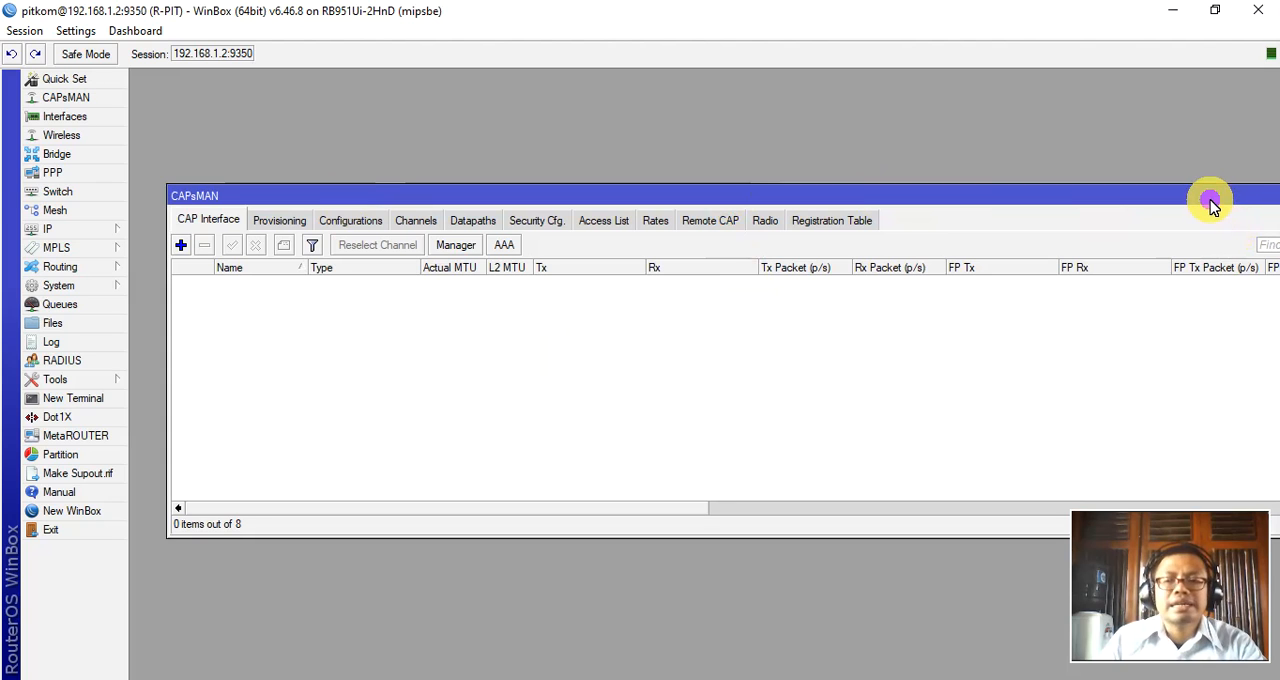
pyautogui.moveTo(1219, 207); pyautogui.dragTo(1219, 206)
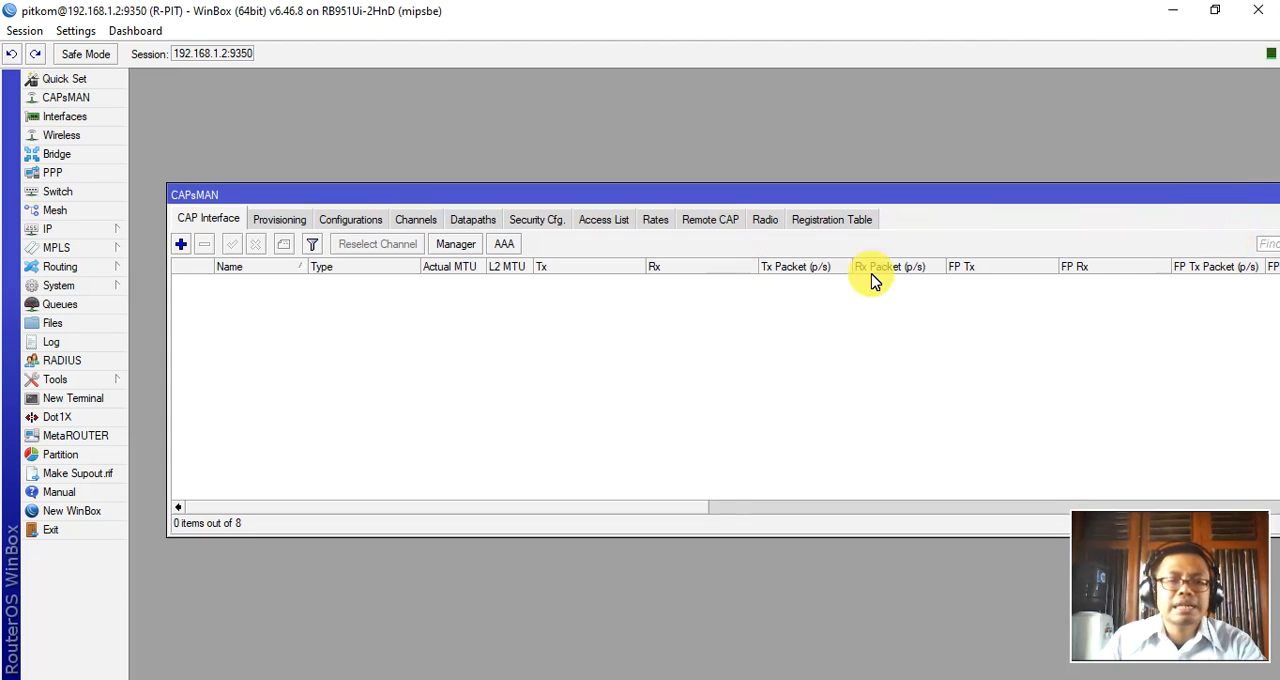
pyautogui.moveTo(1132, 201); pyautogui.dragTo(1016, 208)
pyautogui.click(1181, 195)
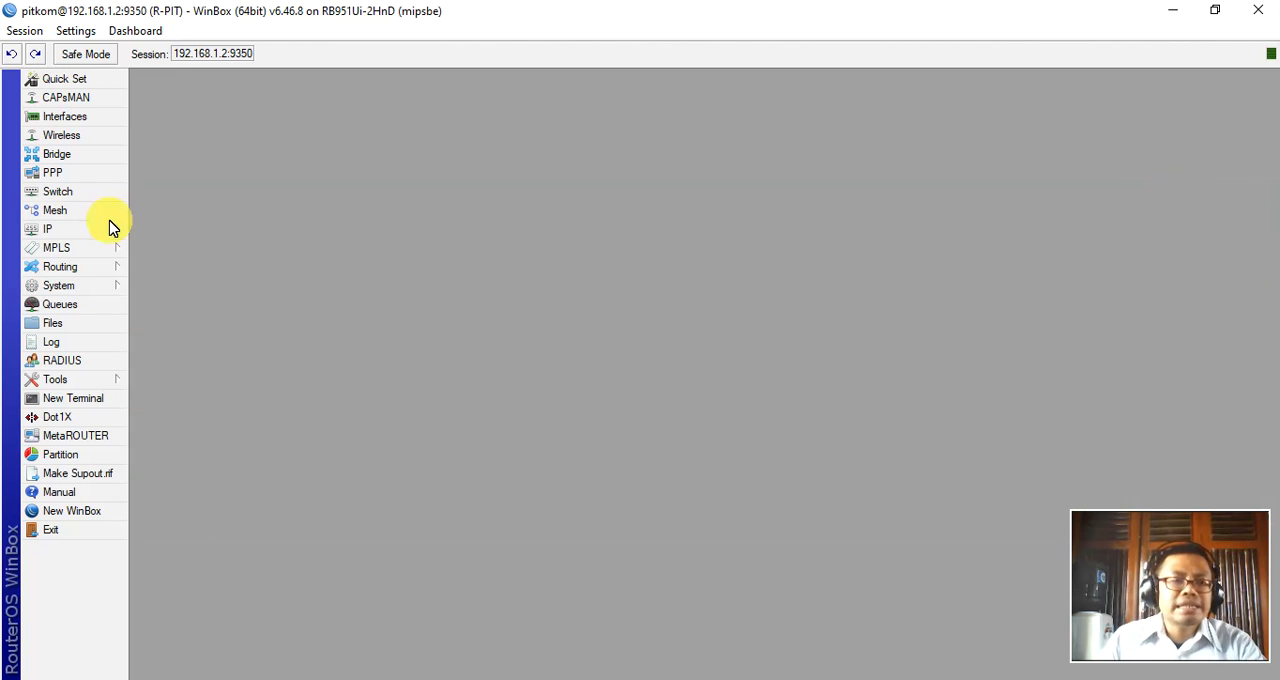
# Examine the router's interface list, highlighting ether2-LAN, ether3-Hotspot, ether4-PPPoE-Server and wlan1 in turn.
pyautogui.click(57, 118)
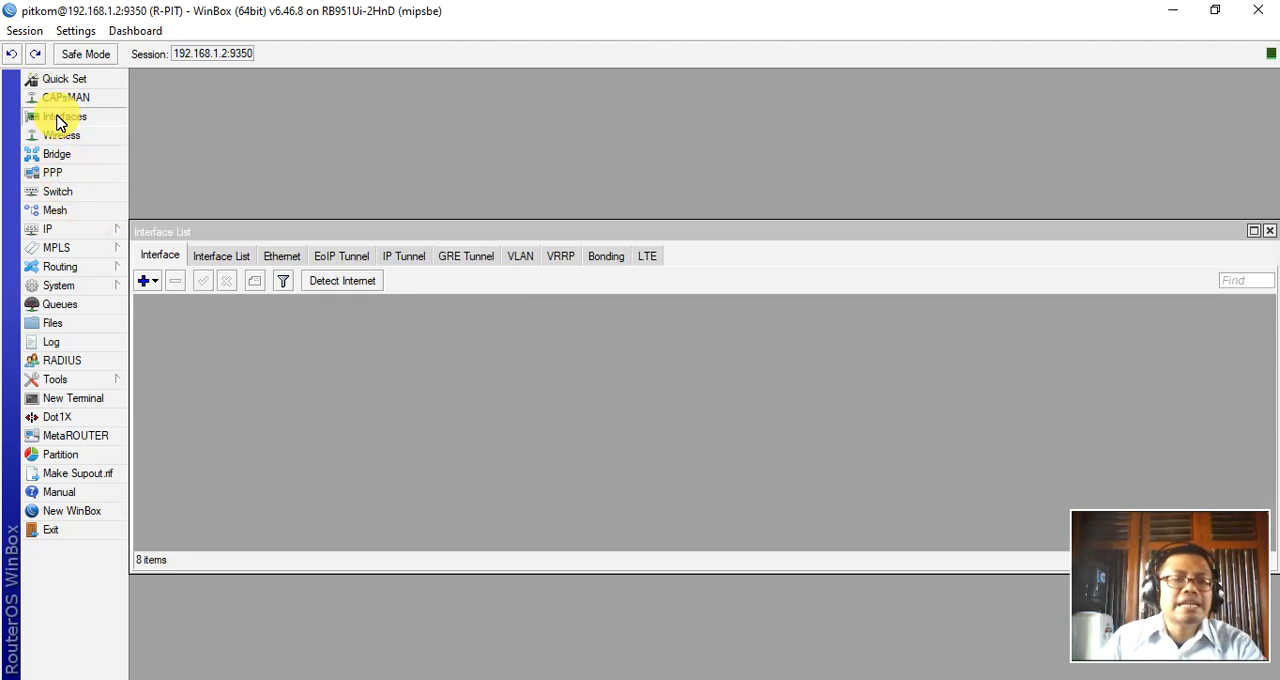
pyautogui.moveTo(355, 229); pyautogui.dragTo(406, 155)
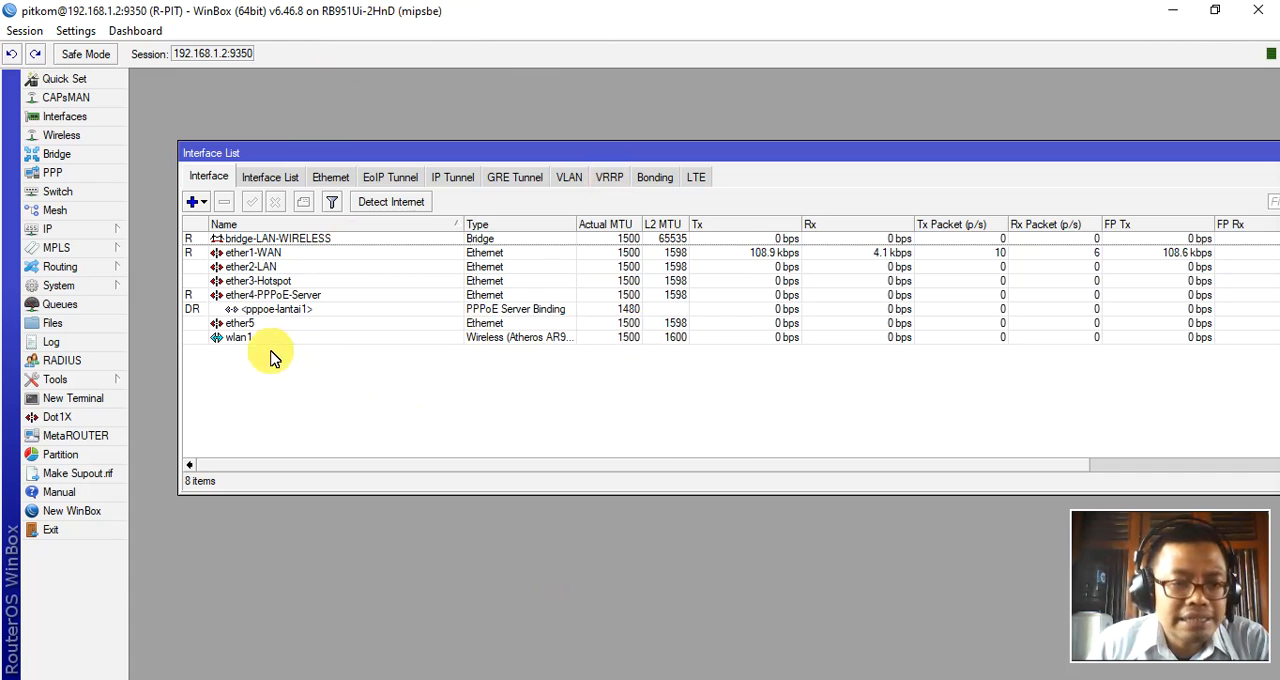
pyautogui.click(265, 267)
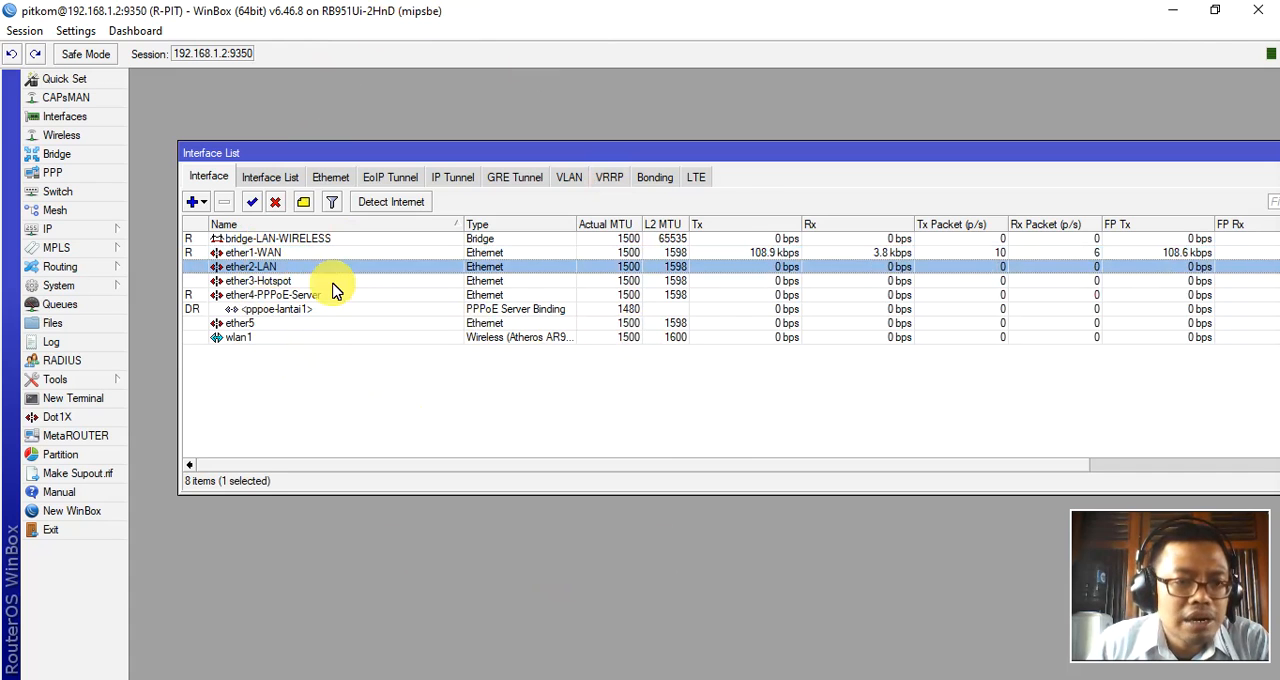
pyautogui.click(273, 280)
pyautogui.click(282, 295)
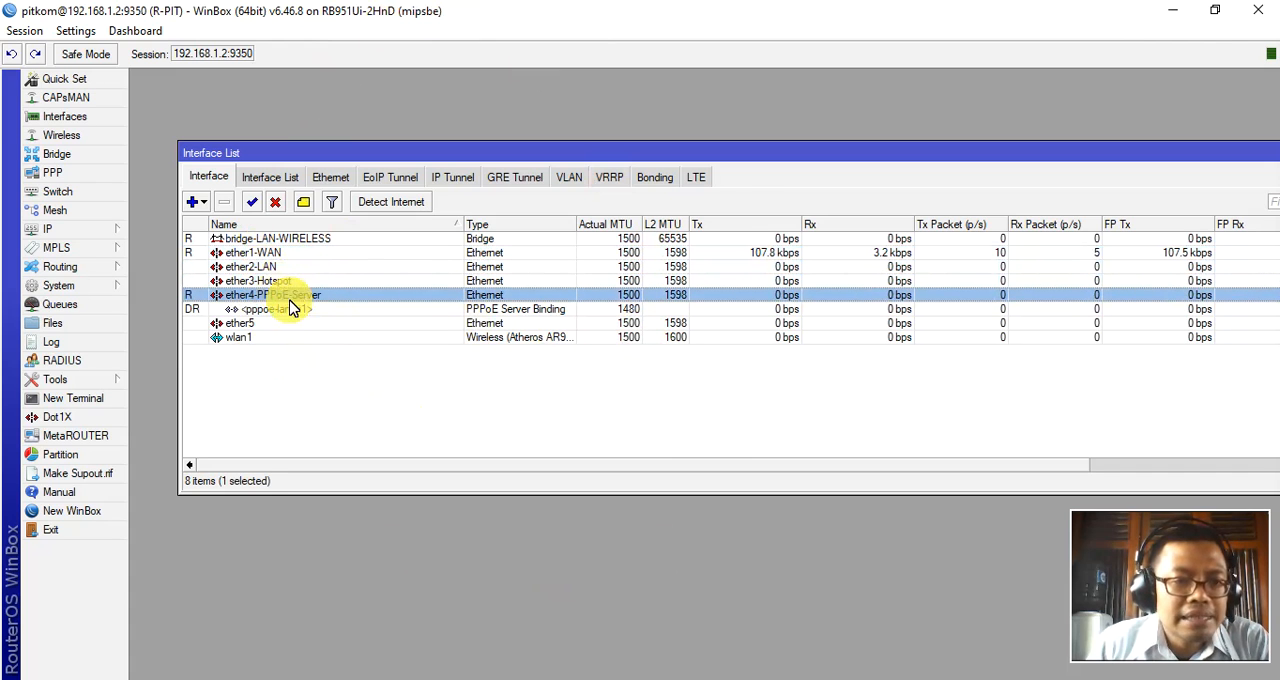
pyautogui.click(243, 337)
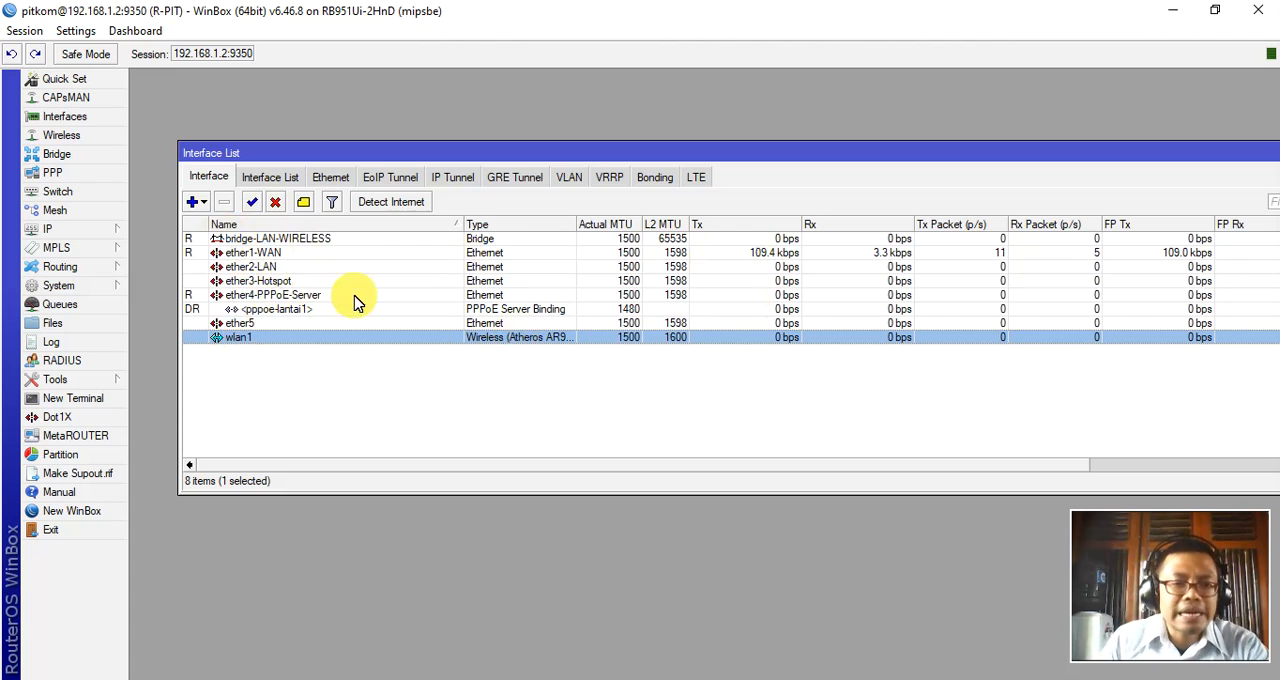
# View the general properties of the ether1-WAN and ether2-LAN interfaces, closing each without changes.
pyautogui.click(258, 255)
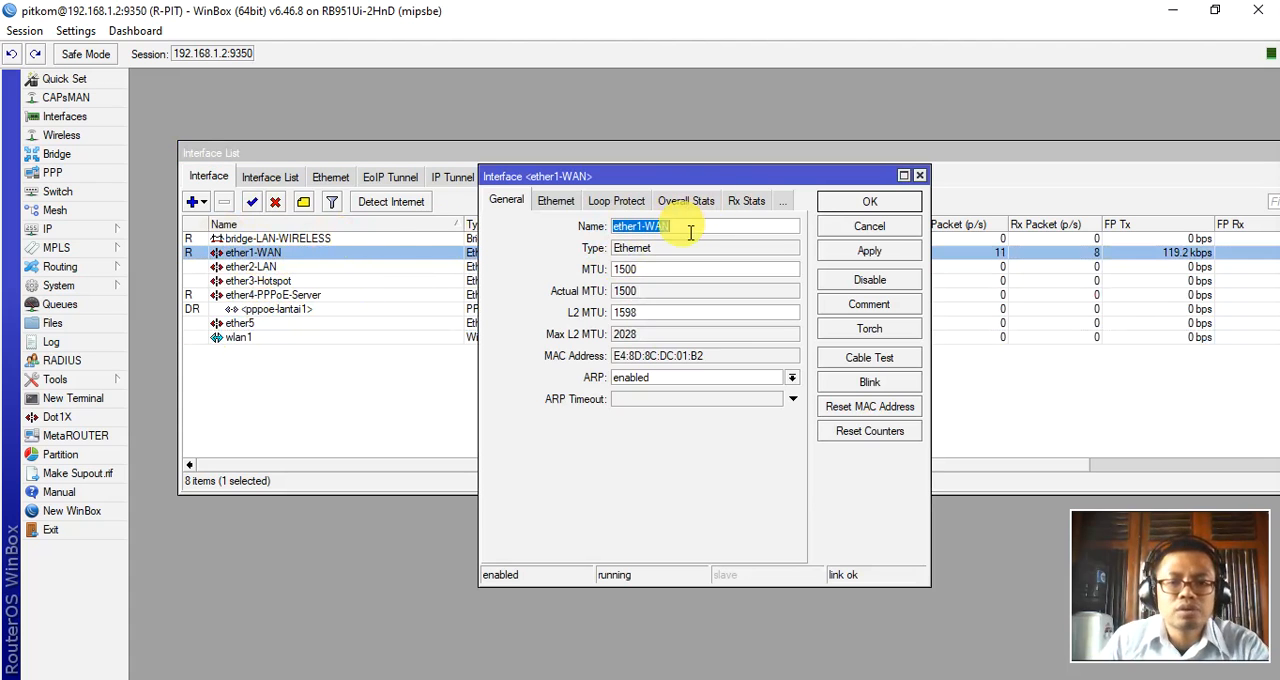
pyautogui.click(880, 228)
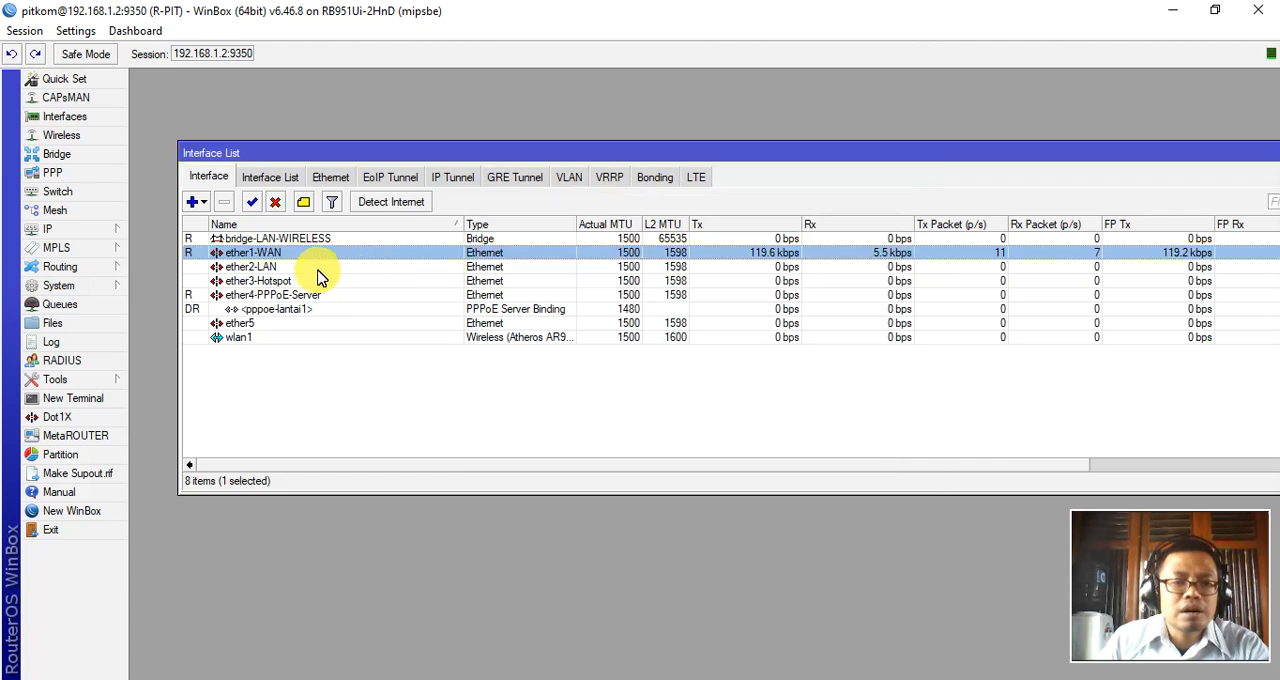
pyautogui.doubleClick(318, 268)
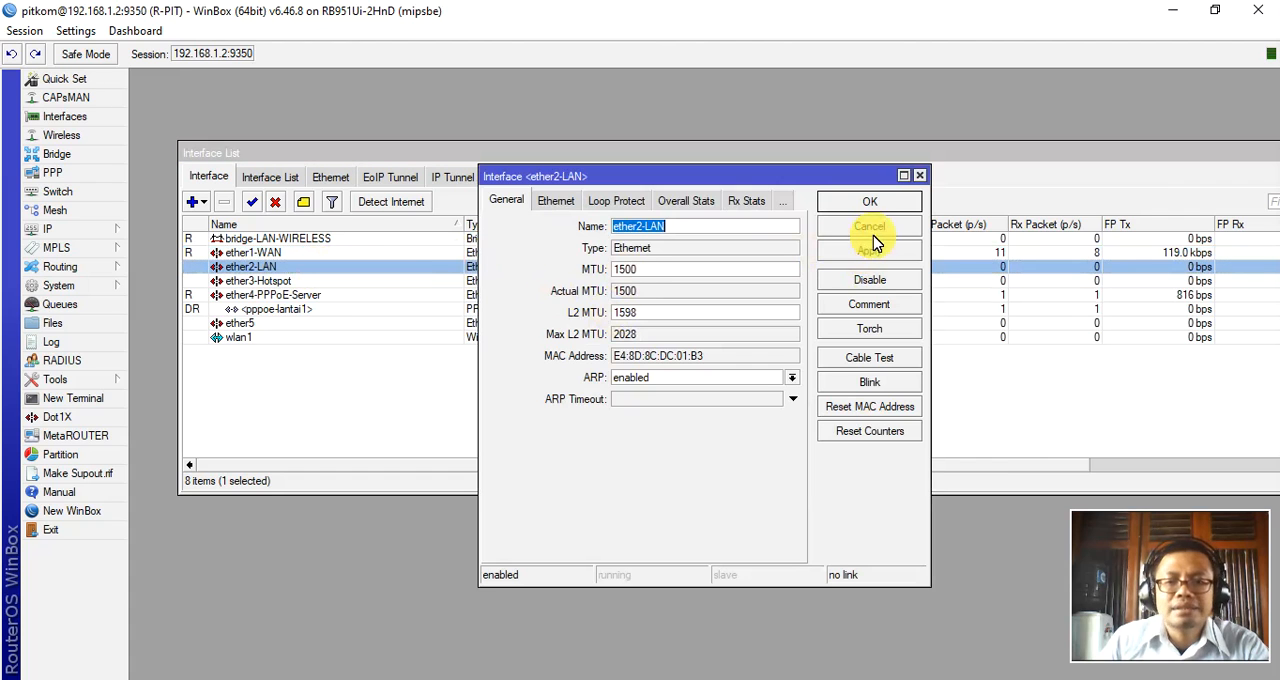
pyautogui.click(880, 229)
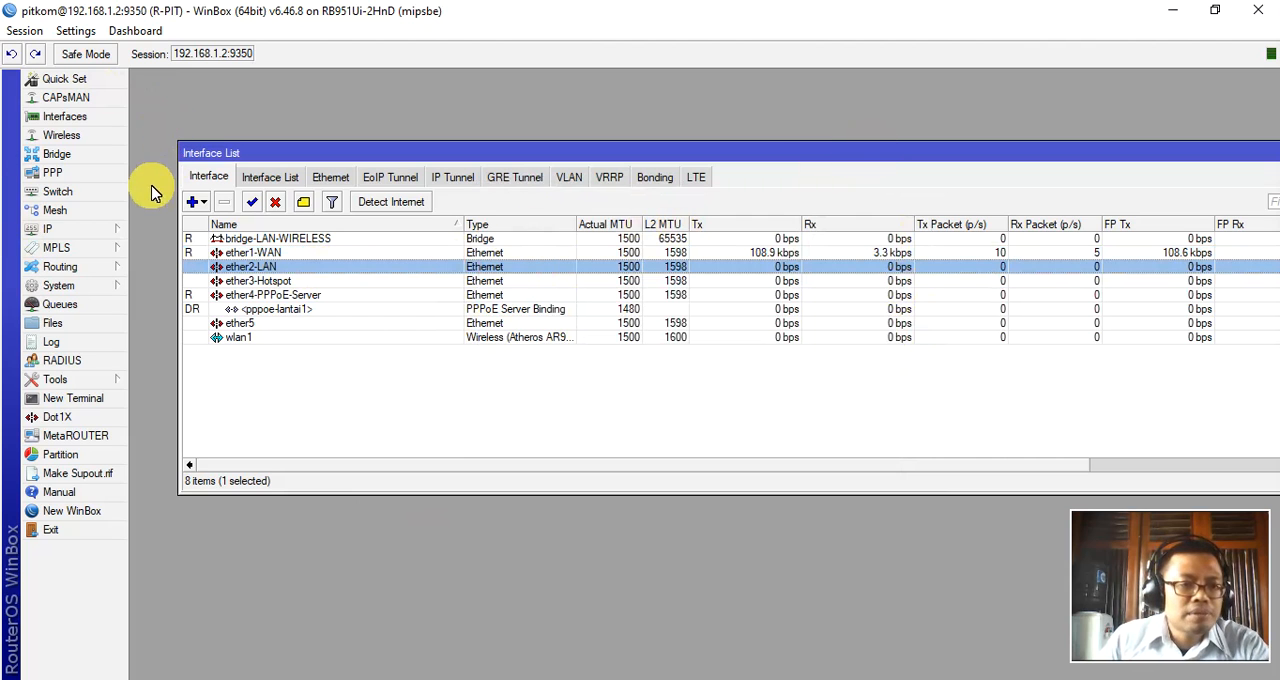
# Show the WiFi Interfaces list of the wireless tables.
pyautogui.click(66, 137)
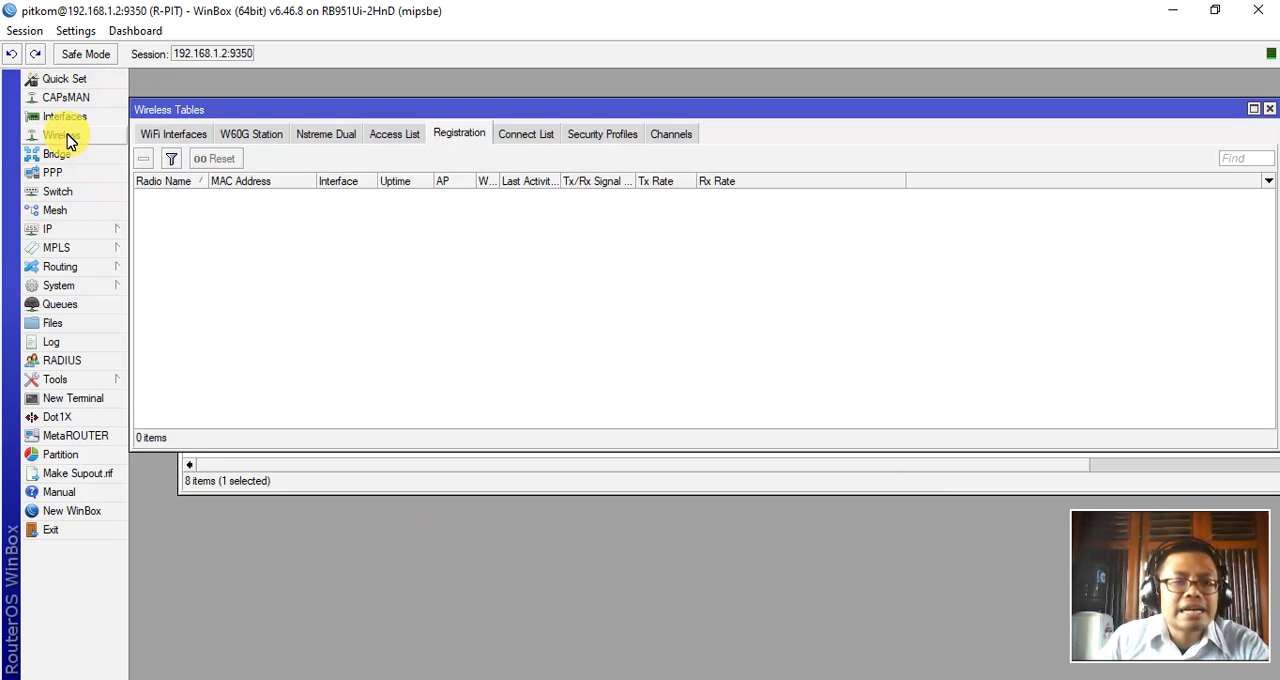
pyautogui.click(165, 135)
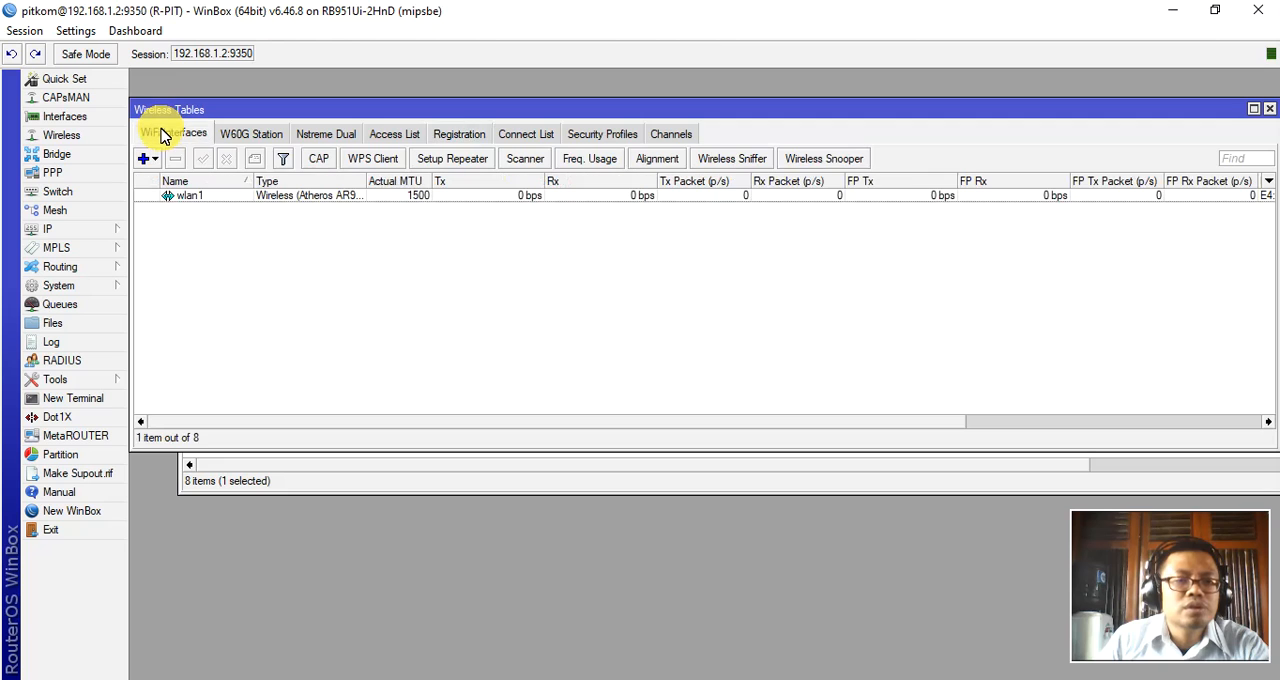
pyautogui.moveTo(251, 112); pyautogui.dragTo(286, 134)
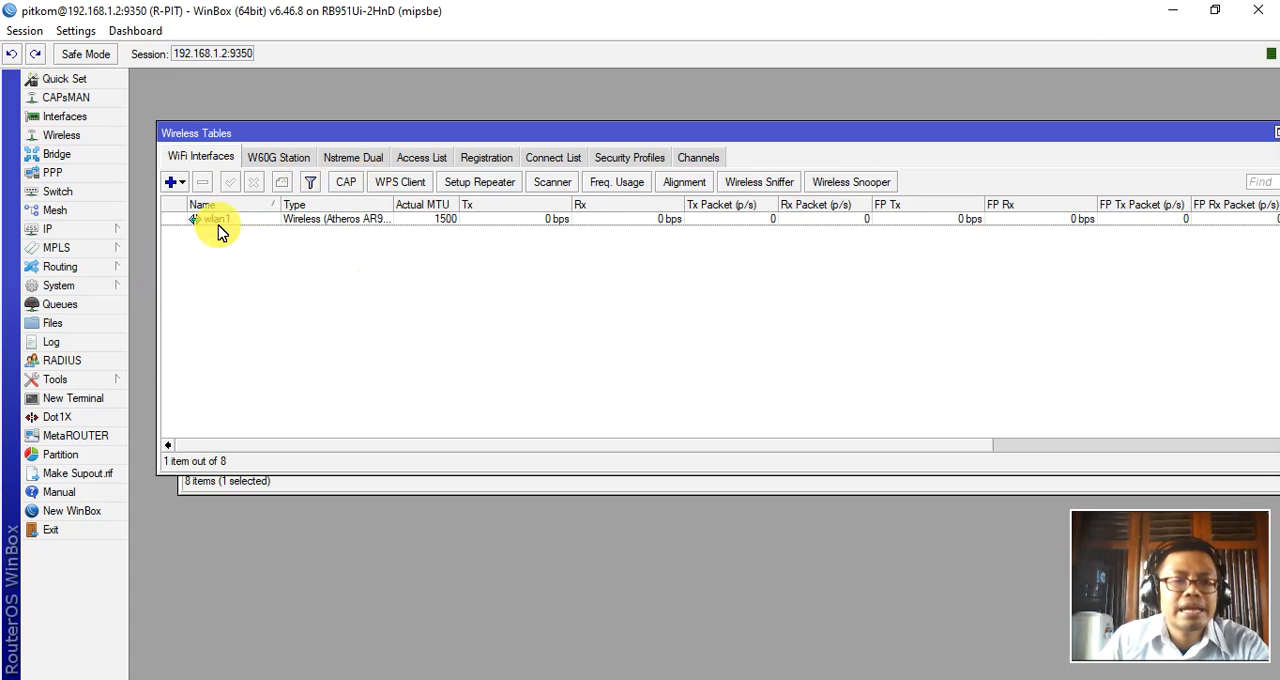
# Disable the wlan1 wireless interface and enable it again.
pyautogui.click(222, 225)
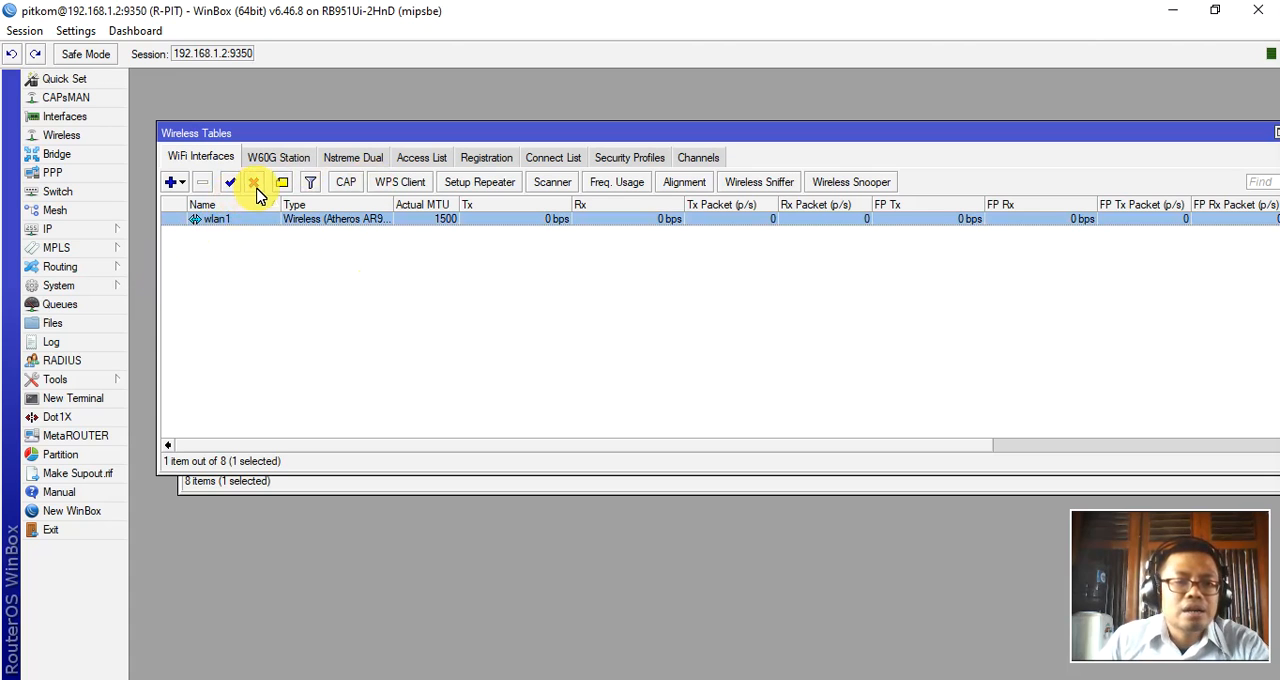
pyautogui.click(255, 184)
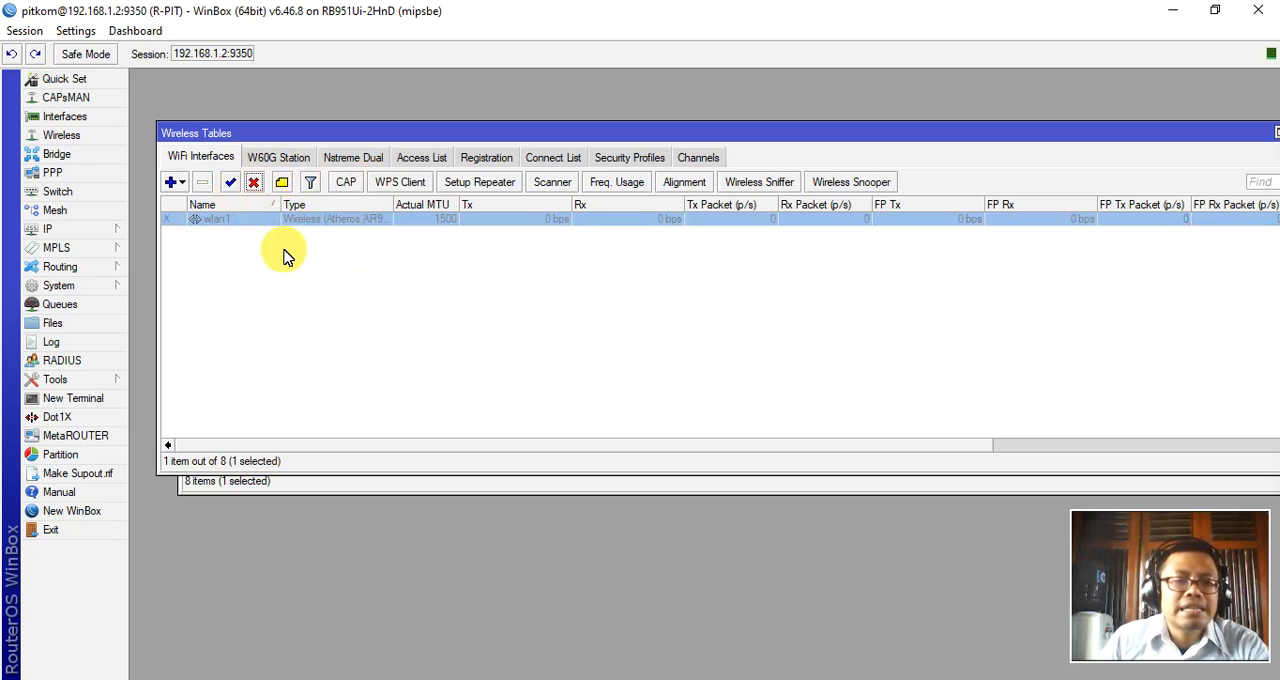
pyautogui.click(232, 184)
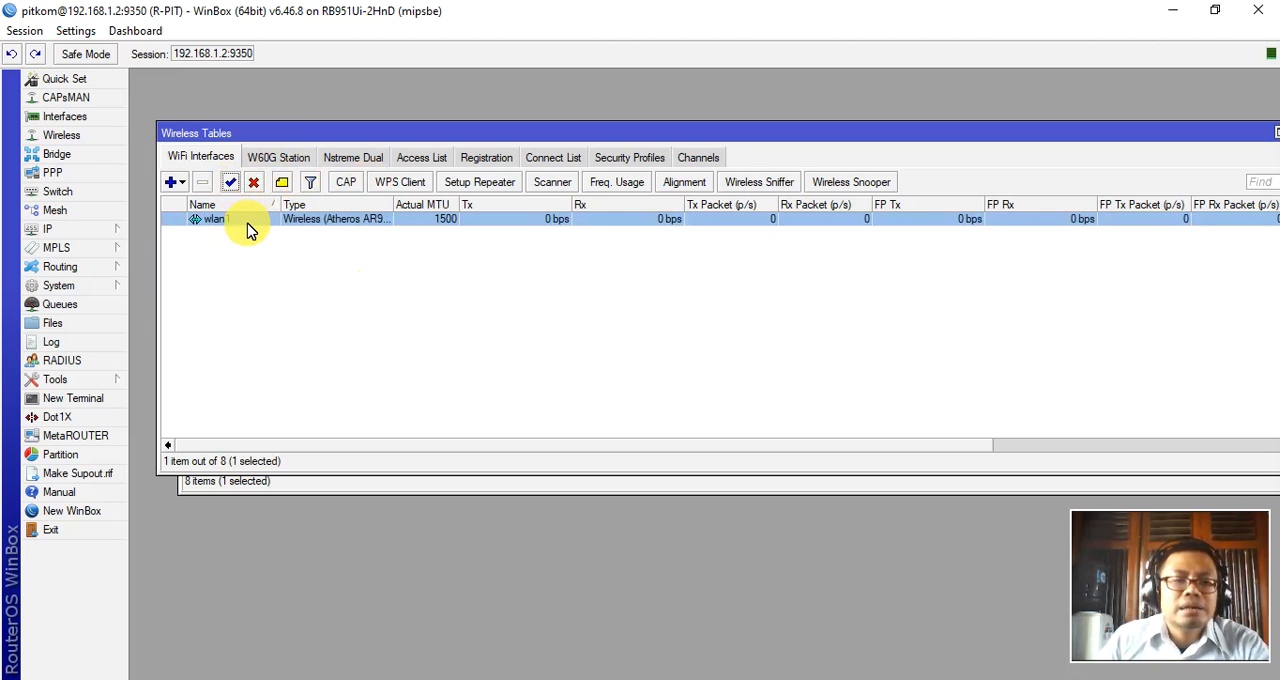
# Review the wireless settings of wlan1 and close its properties.
pyautogui.doubleClick(248, 220)
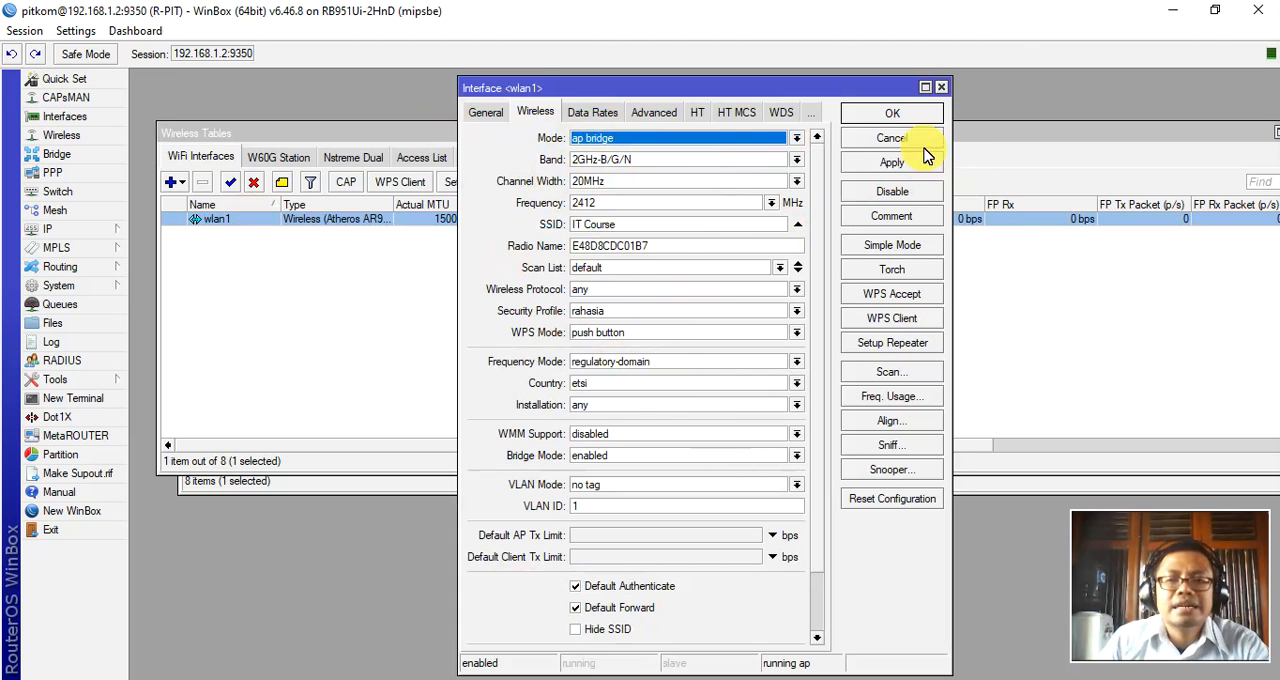
pyautogui.click(895, 114)
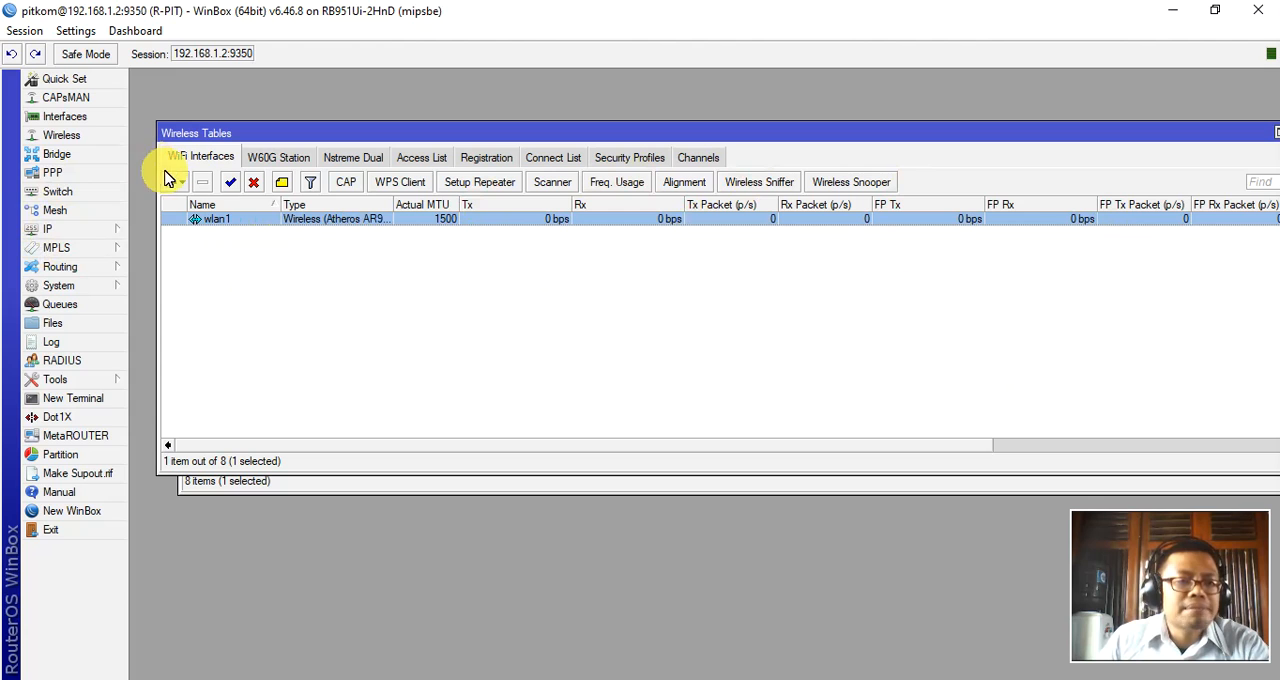
# Show the list of bridges and widen the Name column to read the full bridge name.
pyautogui.click(57, 155)
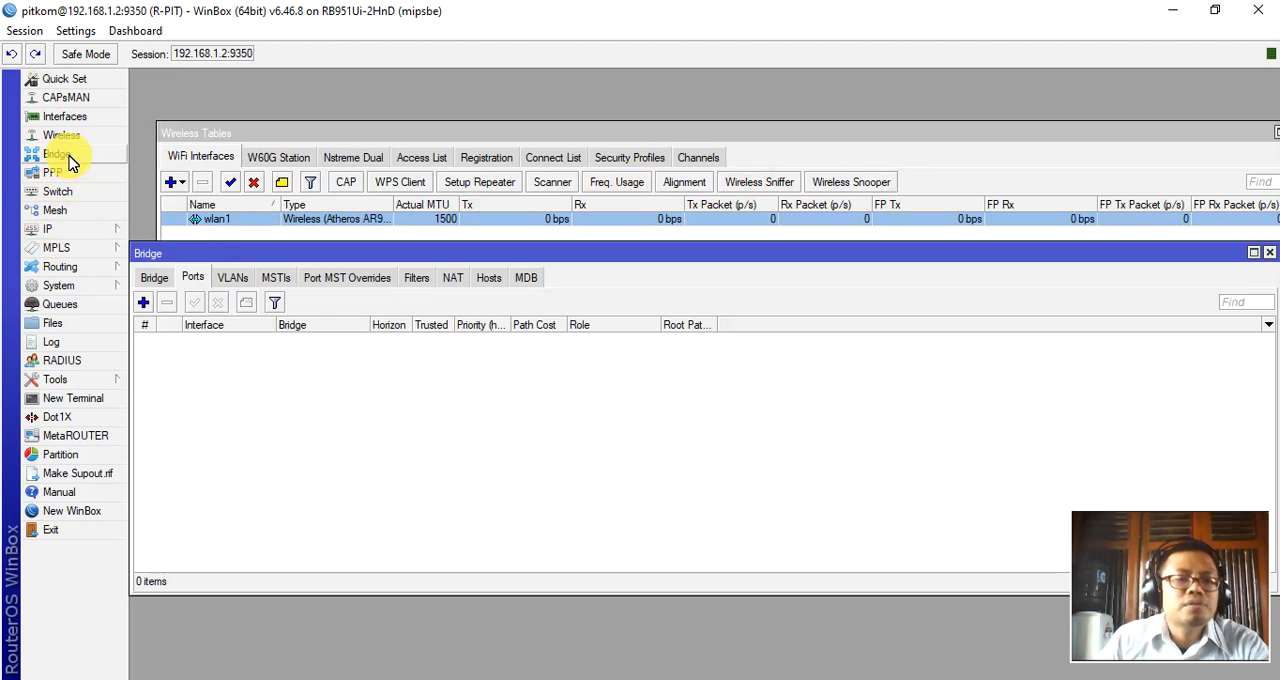
pyautogui.moveTo(210, 255); pyautogui.dragTo(268, 217)
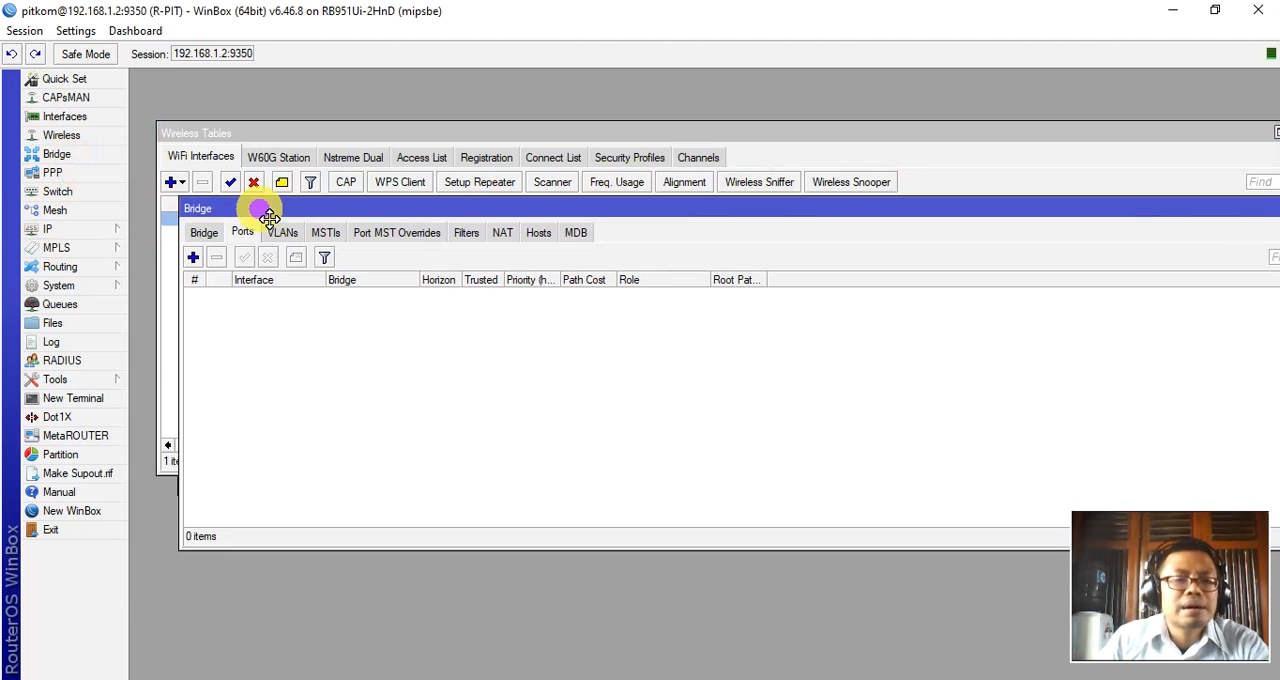
pyautogui.click(207, 236)
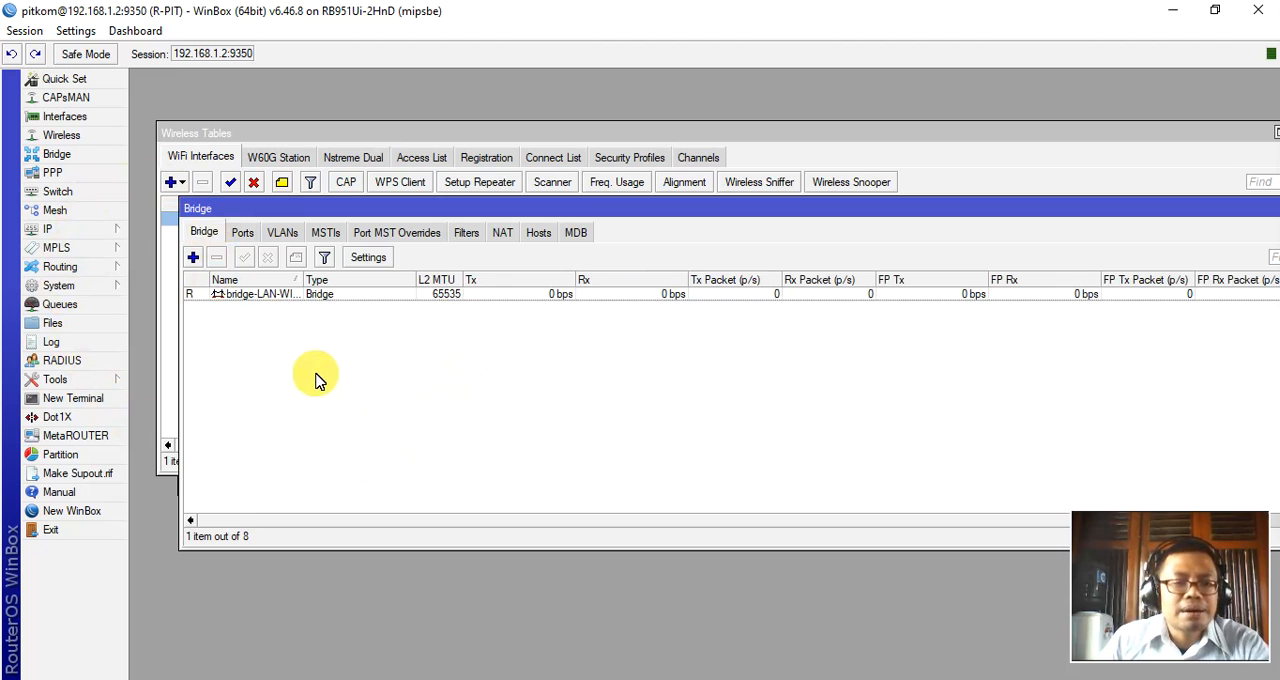
pyautogui.click(268, 297)
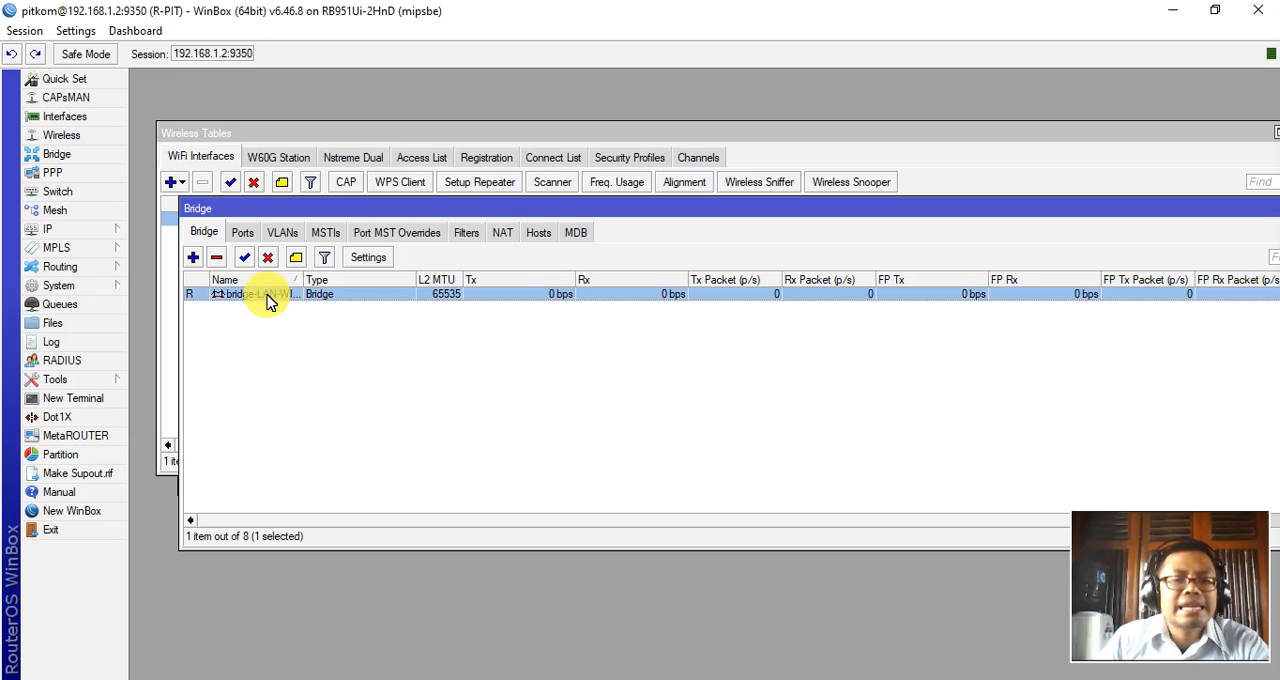
pyautogui.moveTo(300, 281); pyautogui.dragTo(343, 281)
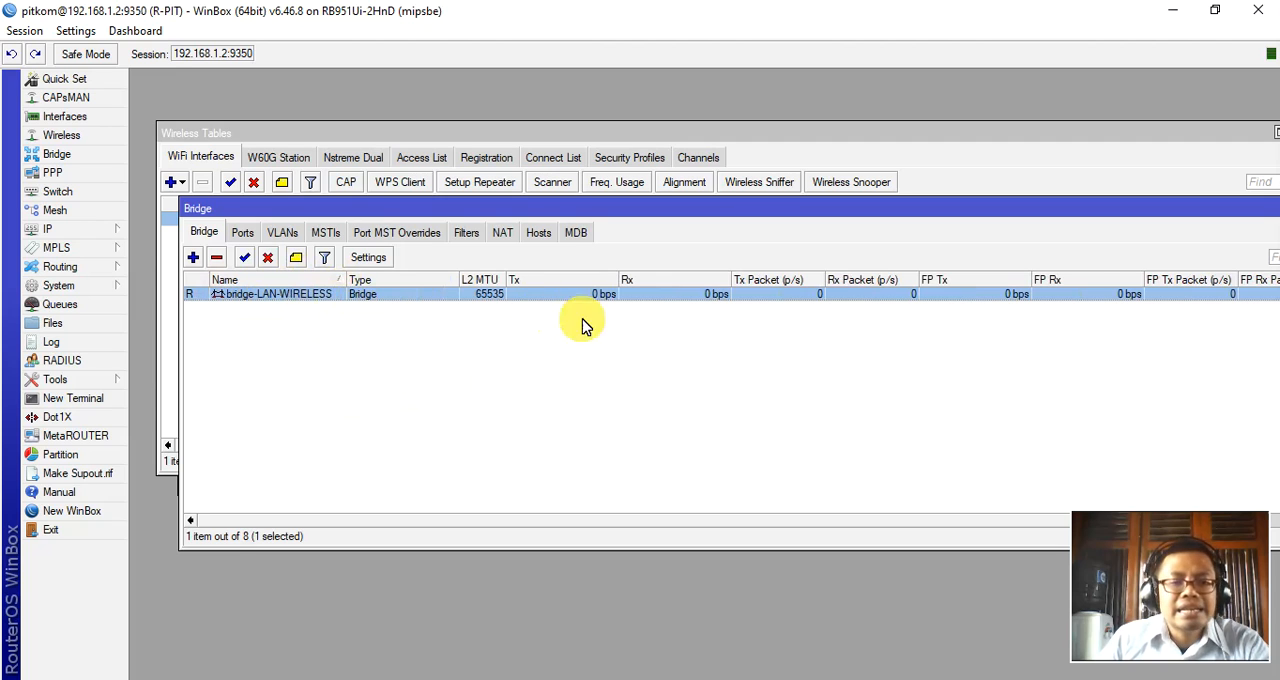
# Add the ether2-LAN interface as a port of bridge-LAN-WIRELESS.
pyautogui.click(246, 236)
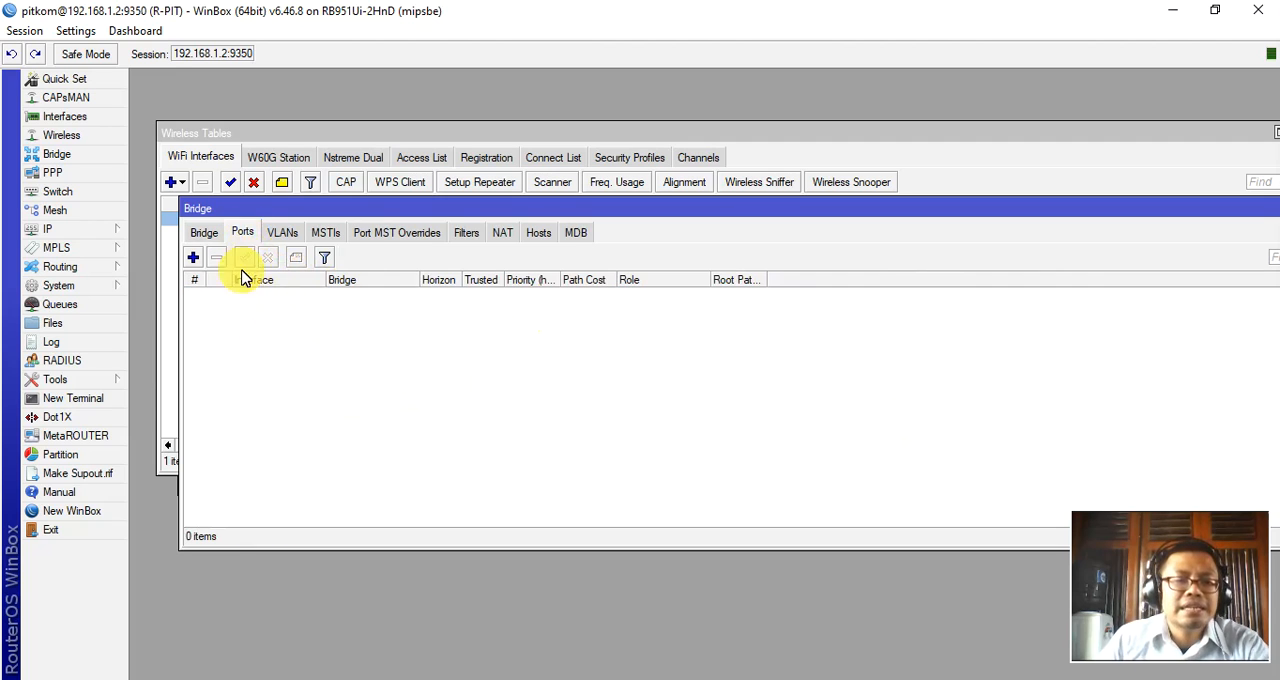
pyautogui.click(194, 259)
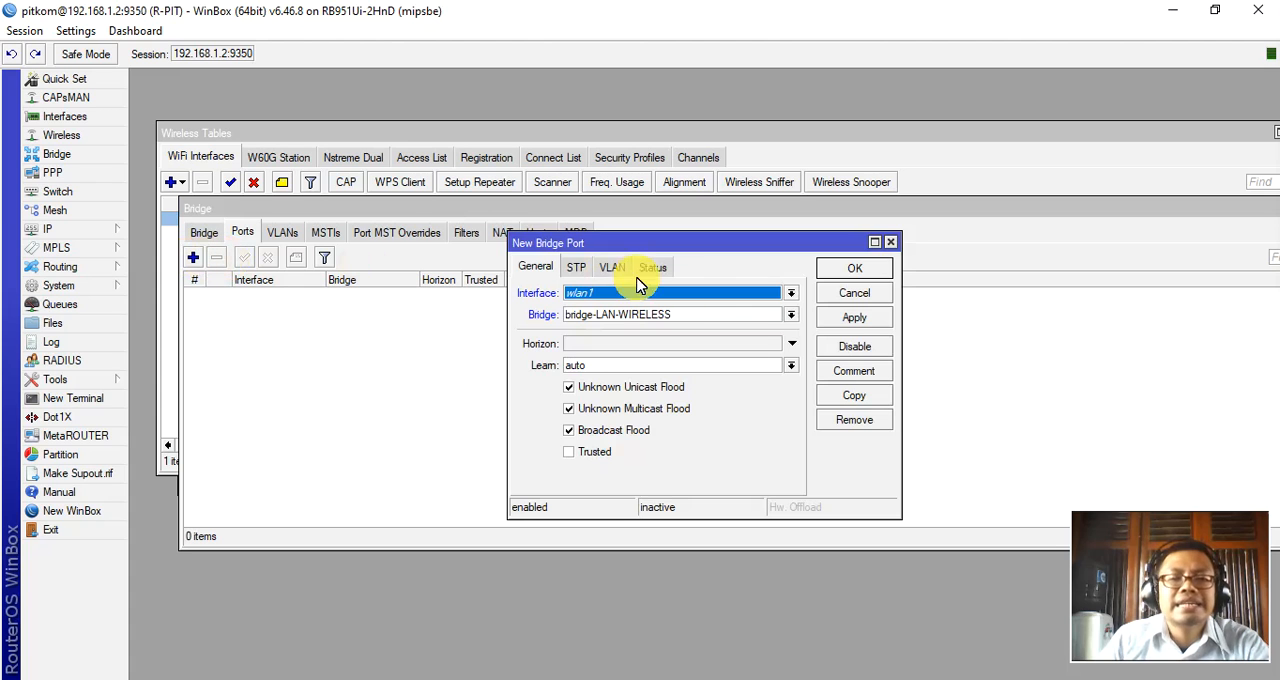
pyautogui.click(772, 305)
pyautogui.click(663, 348)
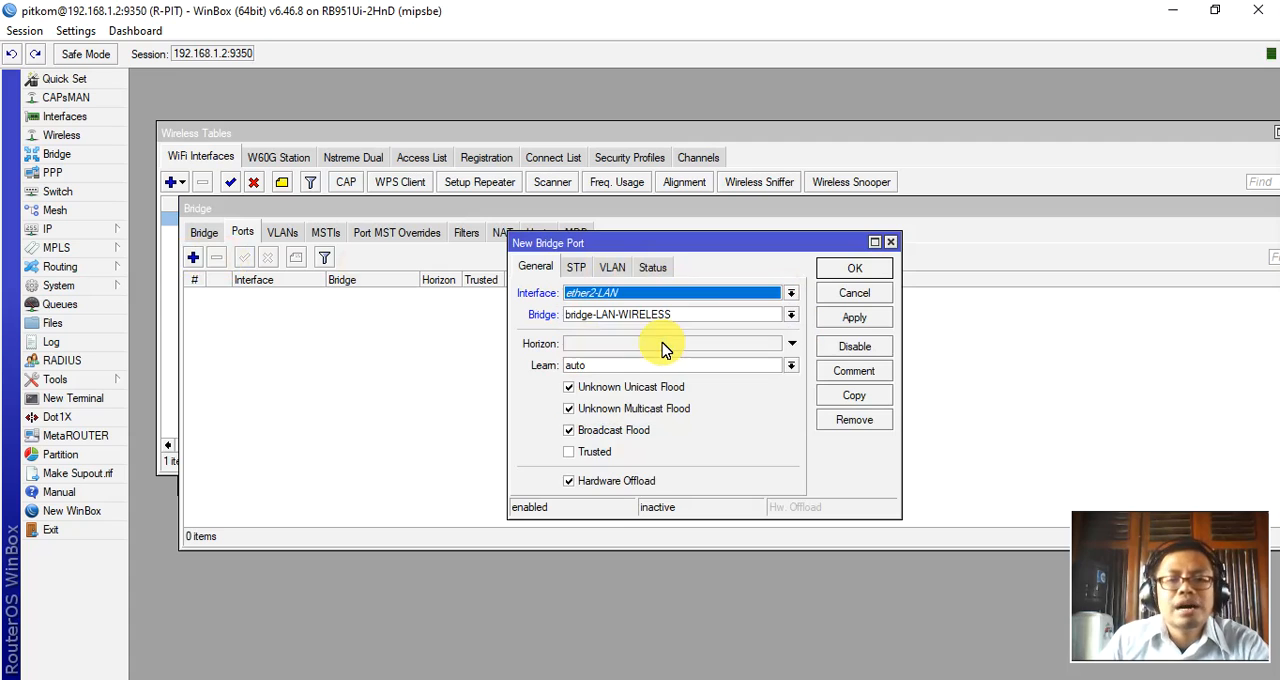
pyautogui.click(786, 297)
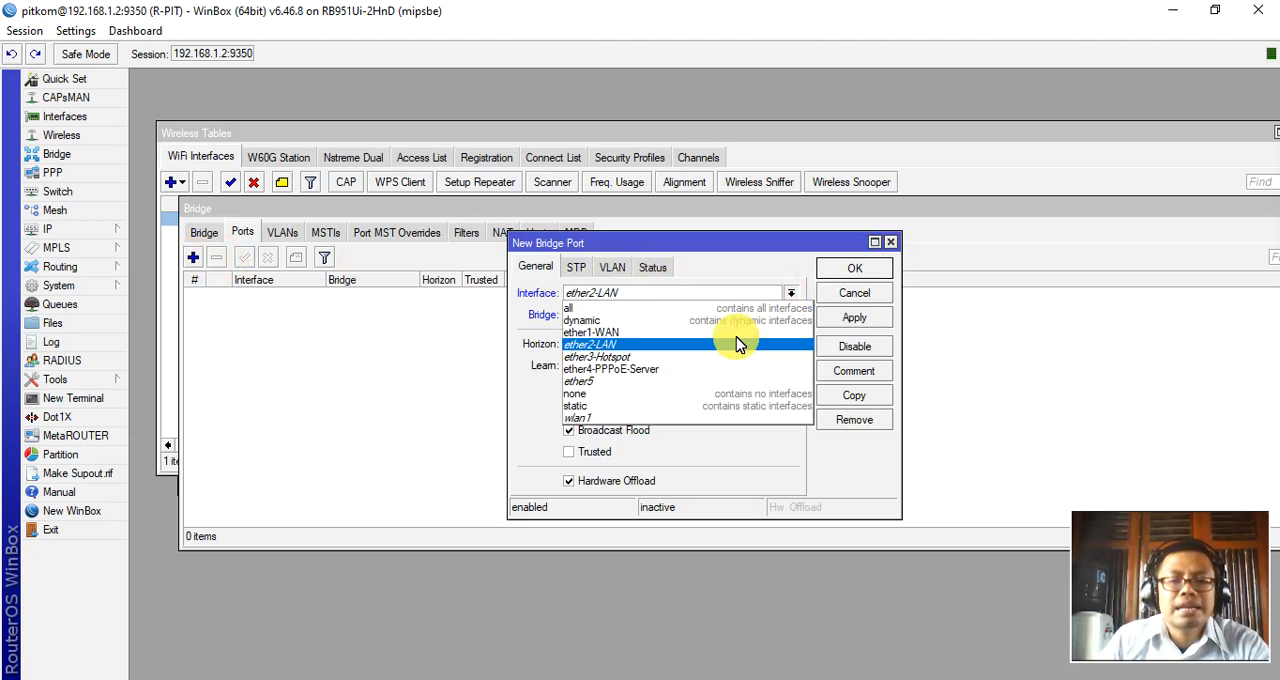
pyautogui.click(733, 337)
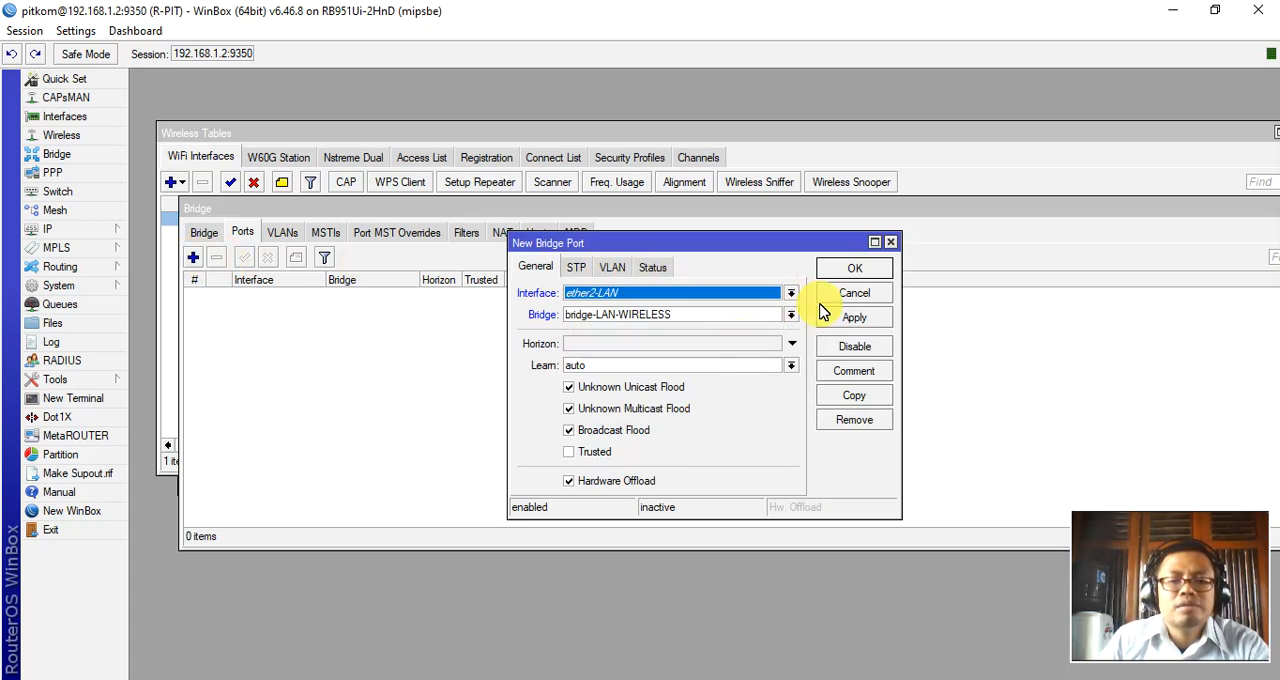
pyautogui.click(881, 268)
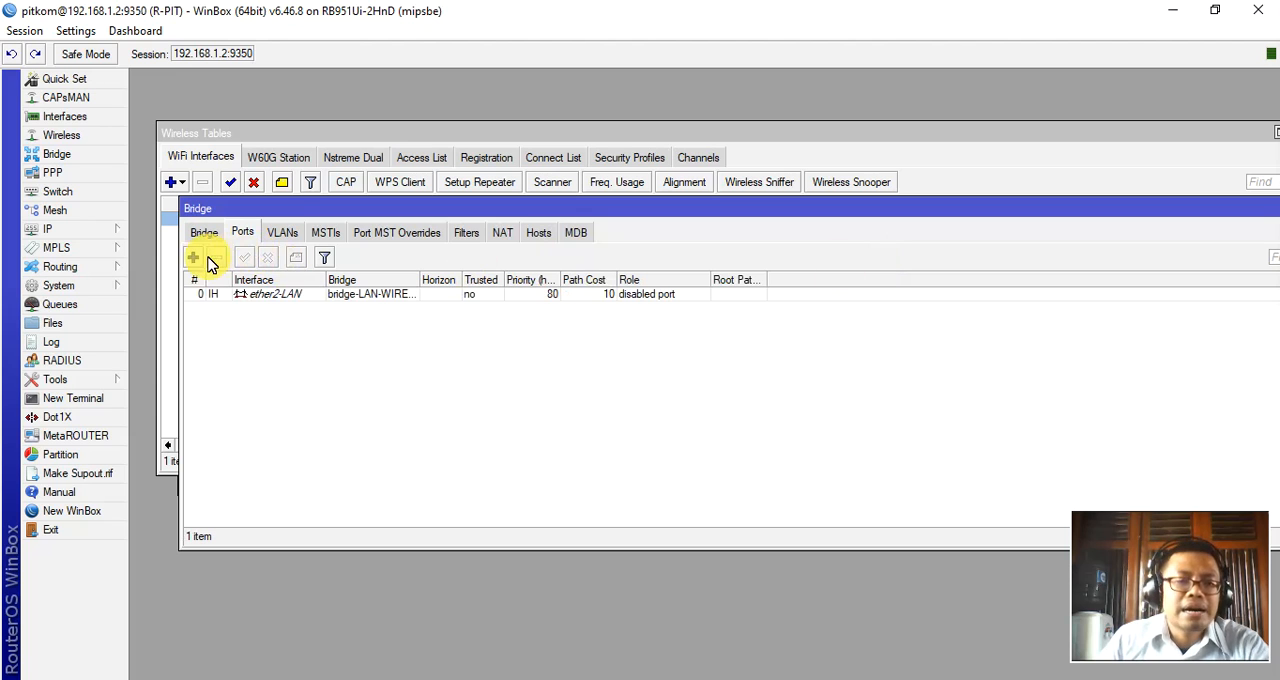
# Add the wlan1 interface as a port of bridge-LAN-WIRELESS.
pyautogui.click(194, 259)
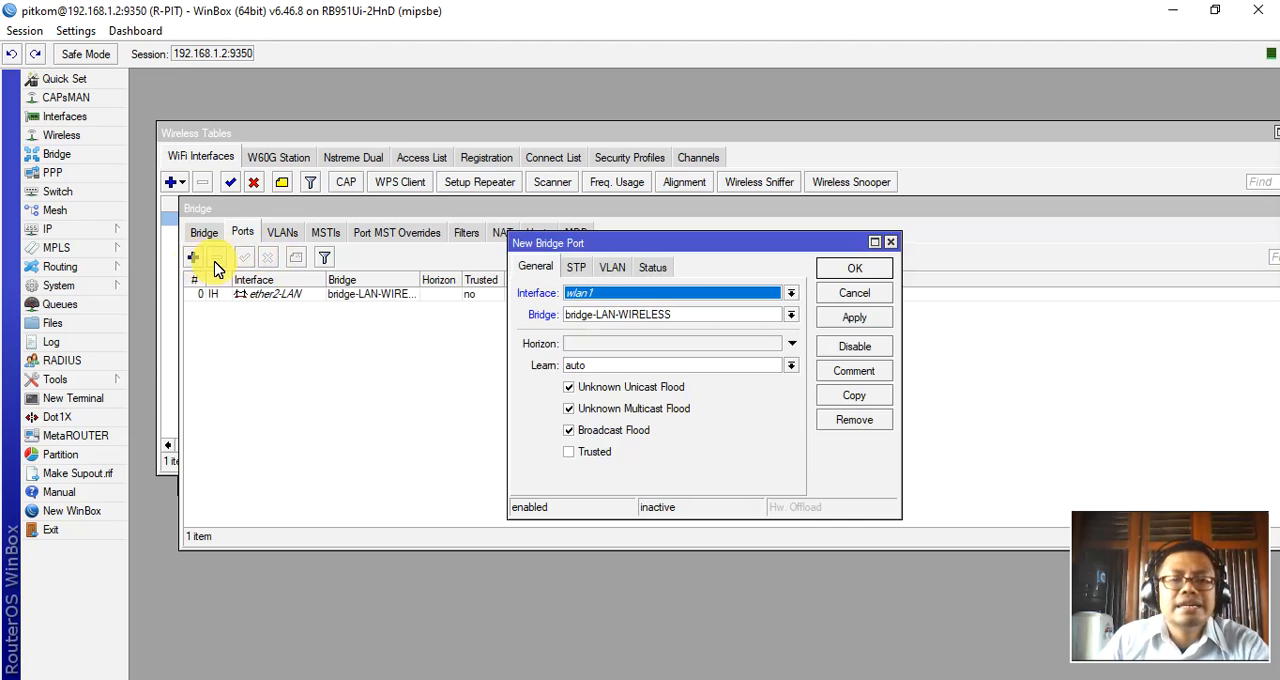
pyautogui.click(788, 315)
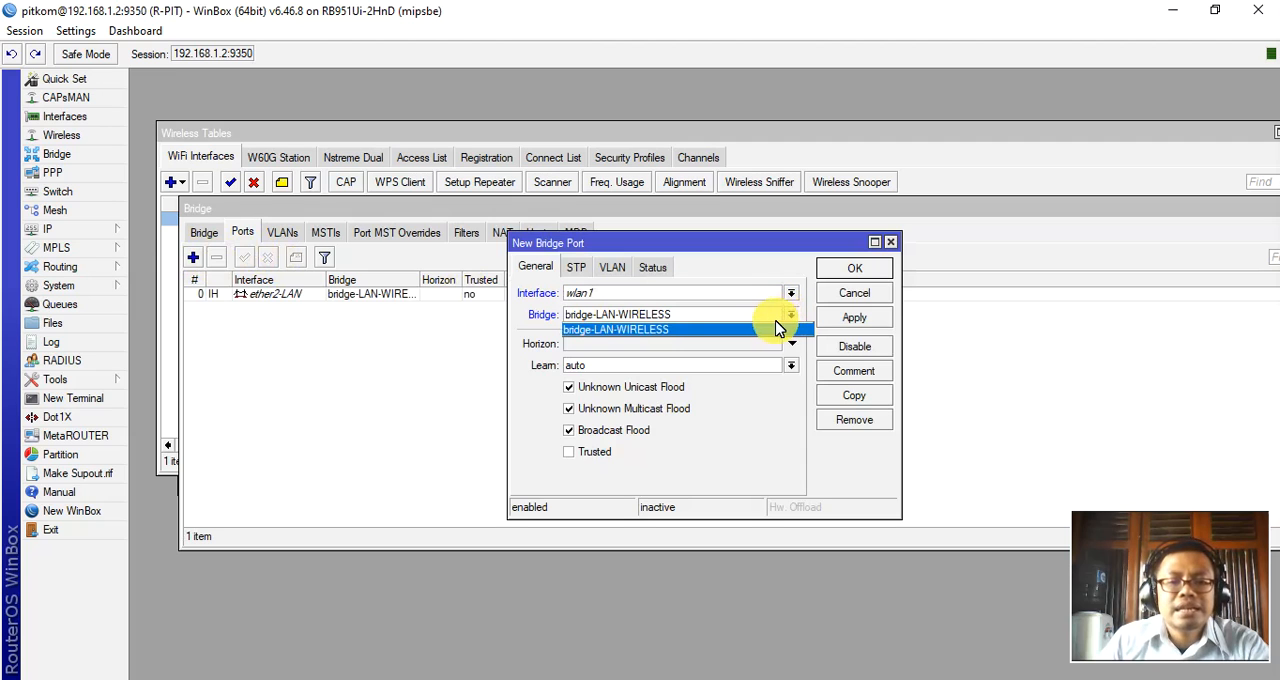
pyautogui.click(779, 328)
pyautogui.click(850, 270)
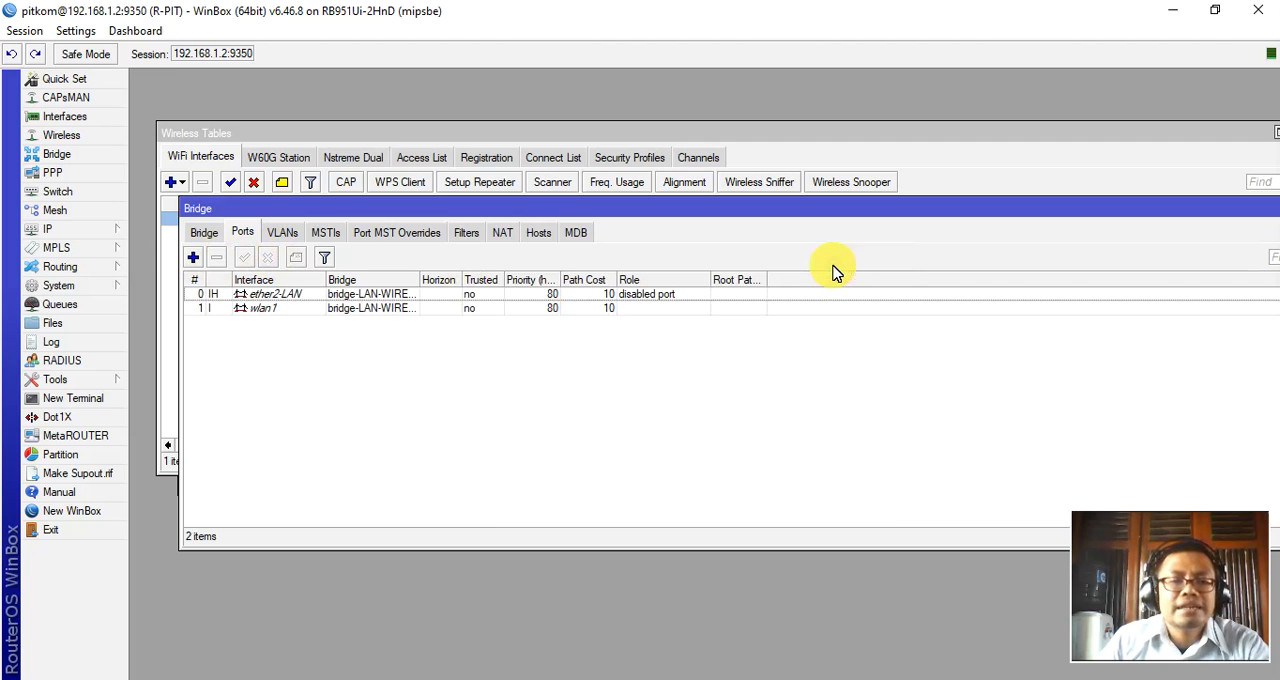
# Check the ether2-LAN and wlan1 bridge ports, and find bridge-LAN-WIRELESS in the bridge and interface lists.
pyautogui.click(278, 298)
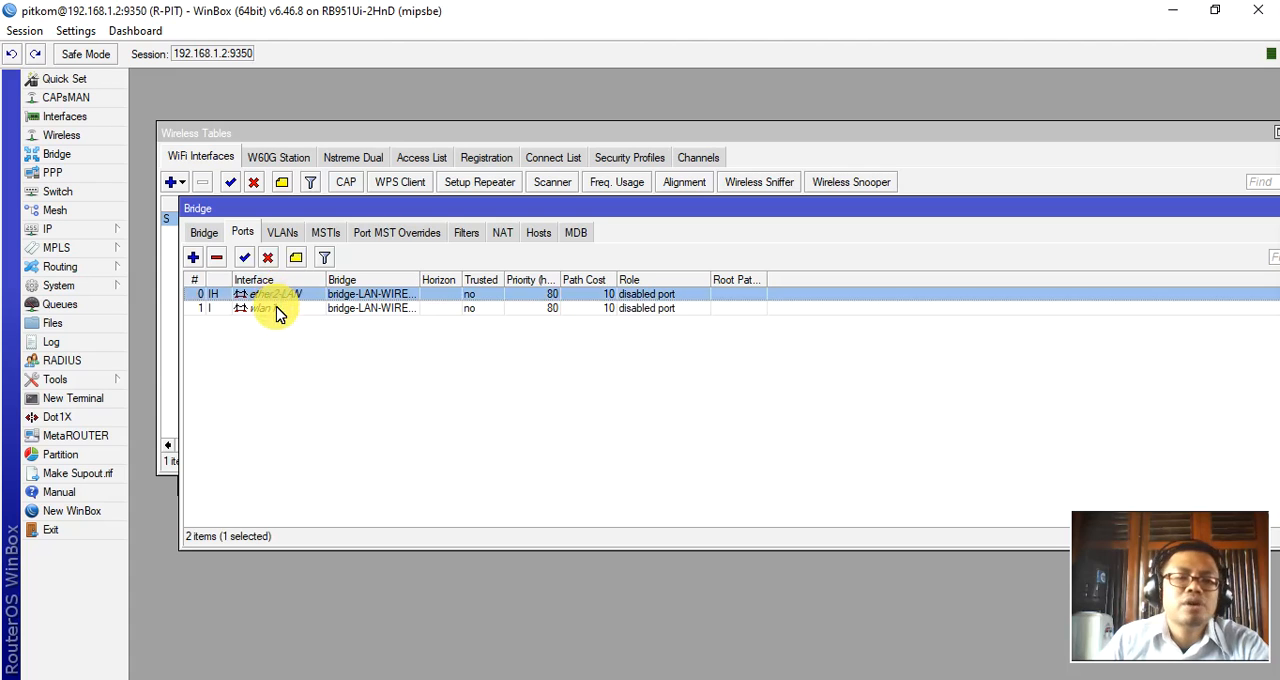
pyautogui.keyDown('shift'); pyautogui.click(274, 308); pyautogui.keyUp('shift')
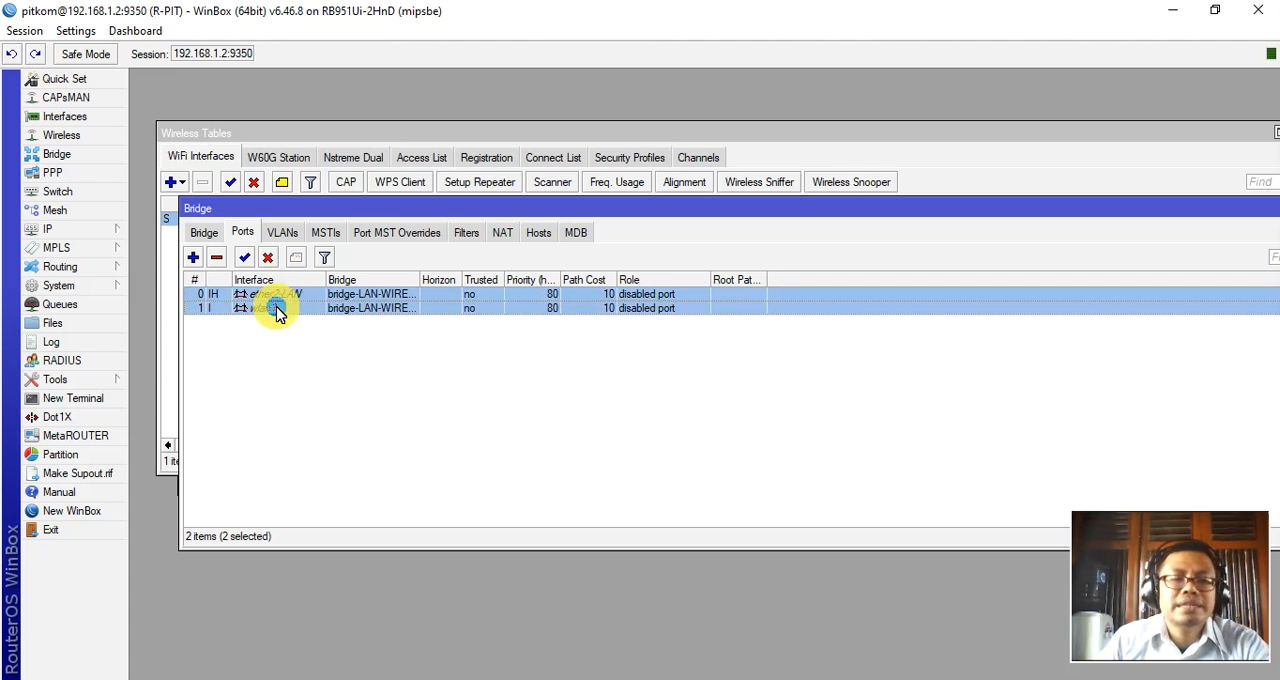
pyautogui.click(203, 232)
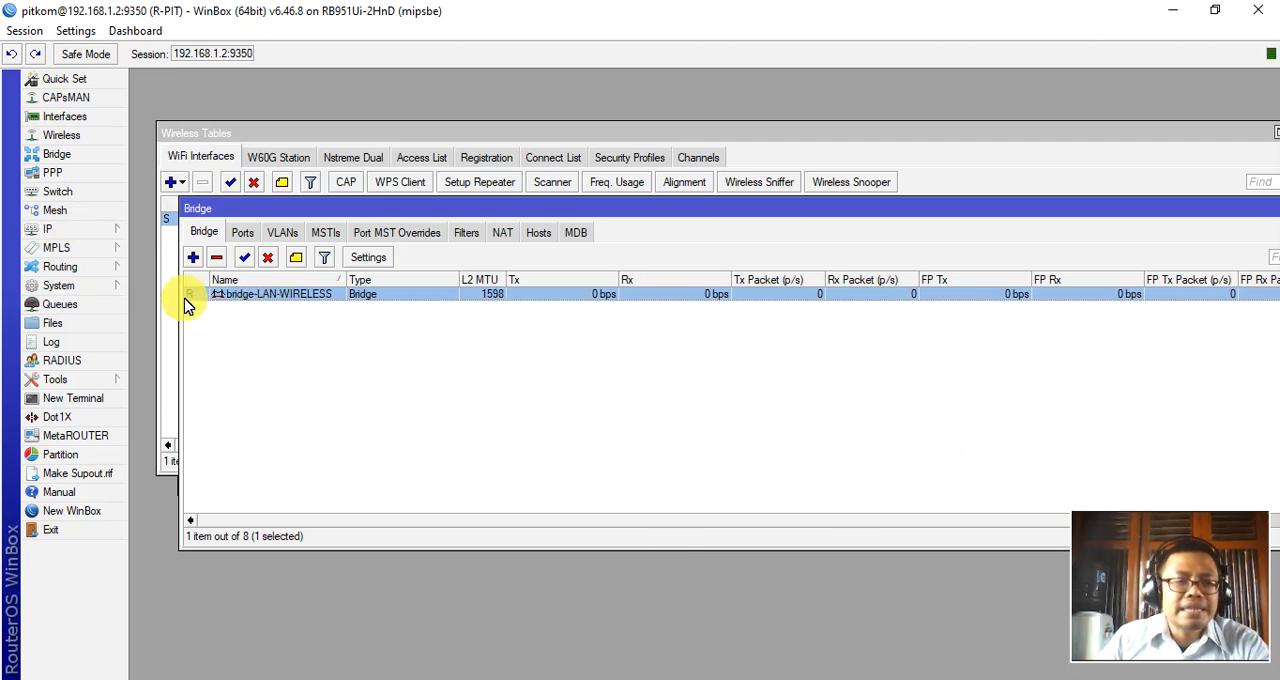
pyautogui.click(66, 118)
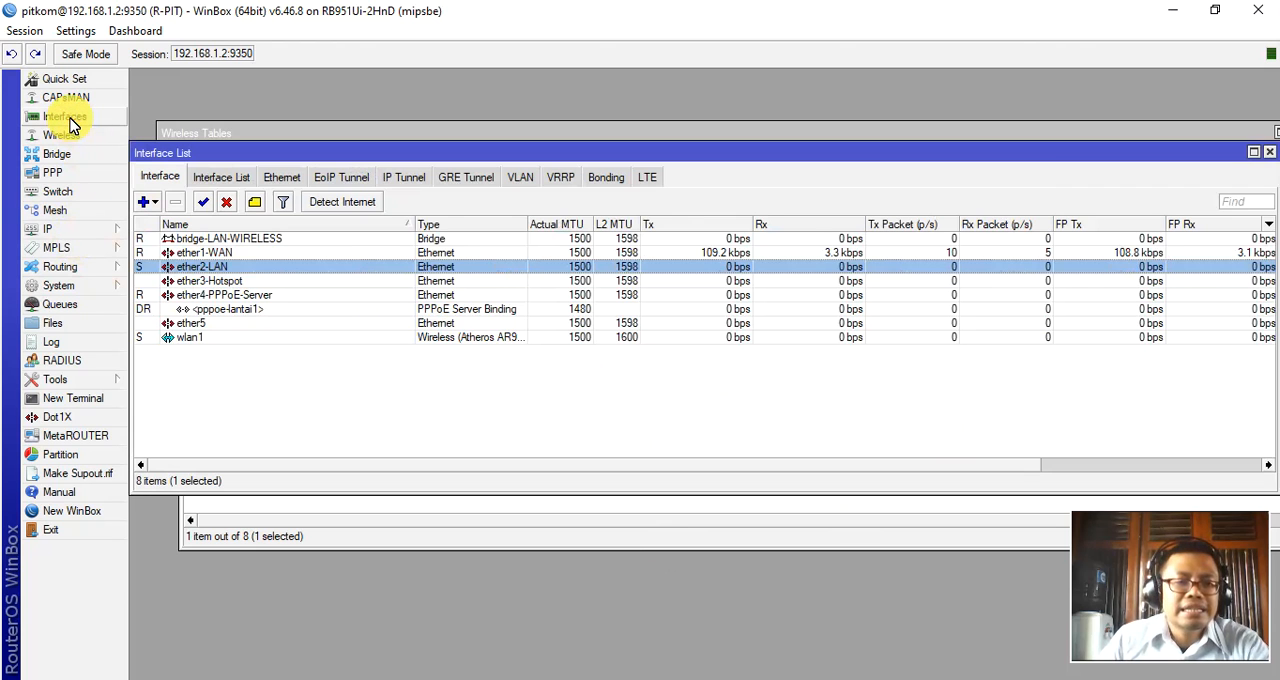
pyautogui.click(230, 240)
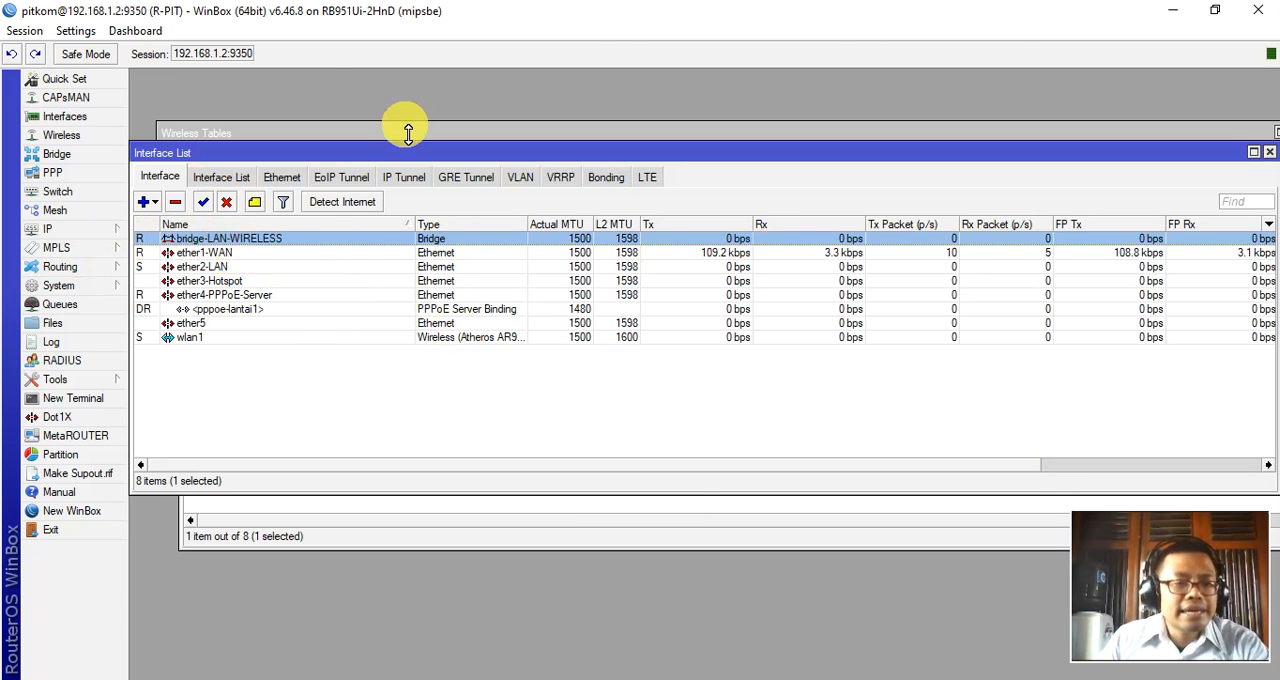
# Review the PPP interfaces, PPPoE servers and secrets, and close the PPP window.
pyautogui.click(50, 174)
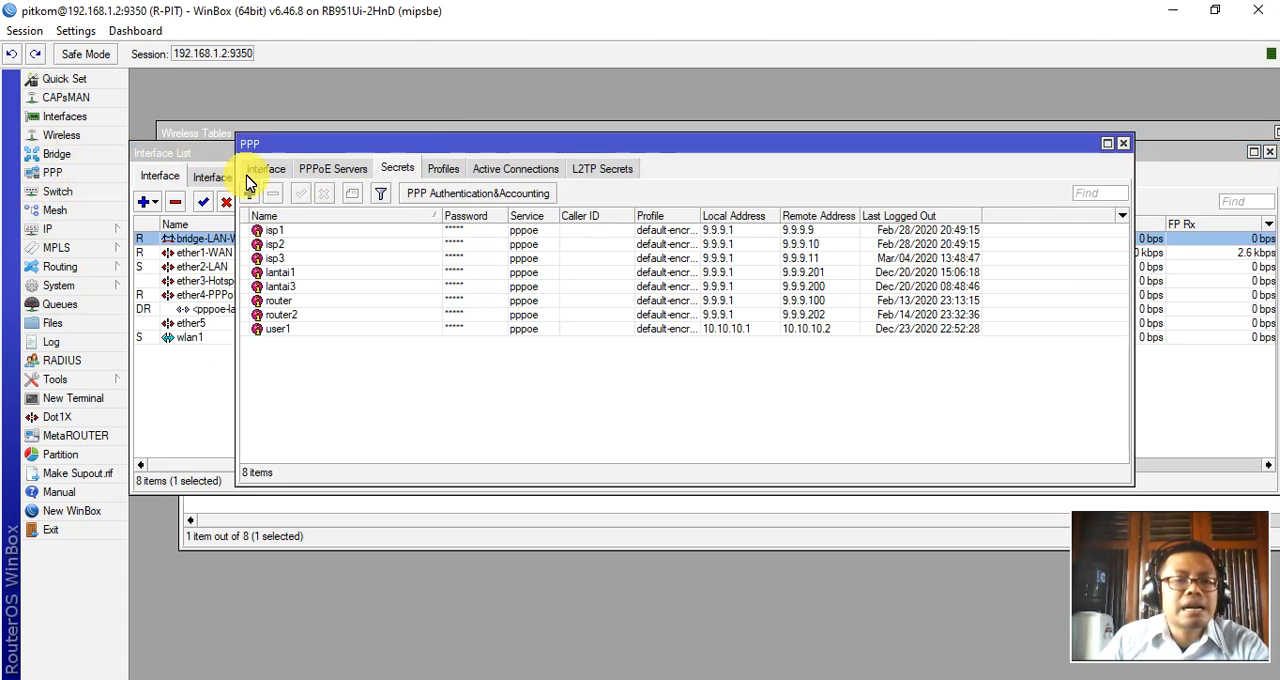
pyautogui.click(266, 170)
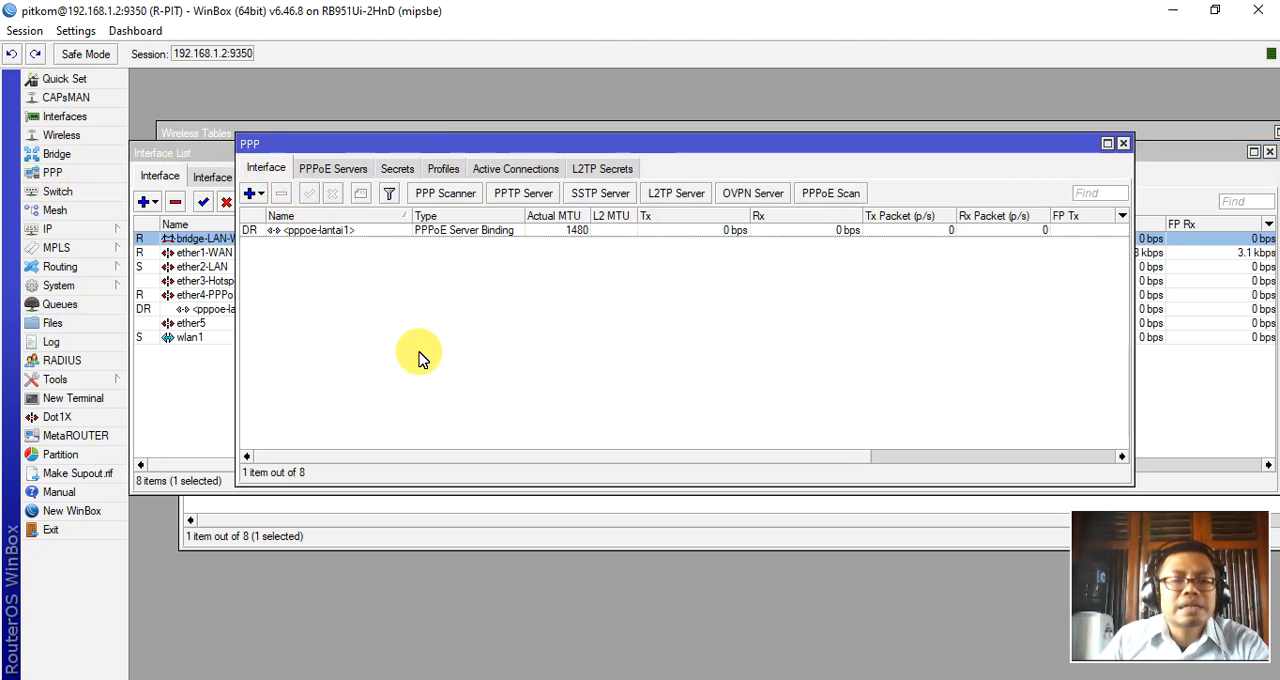
pyautogui.click(348, 172)
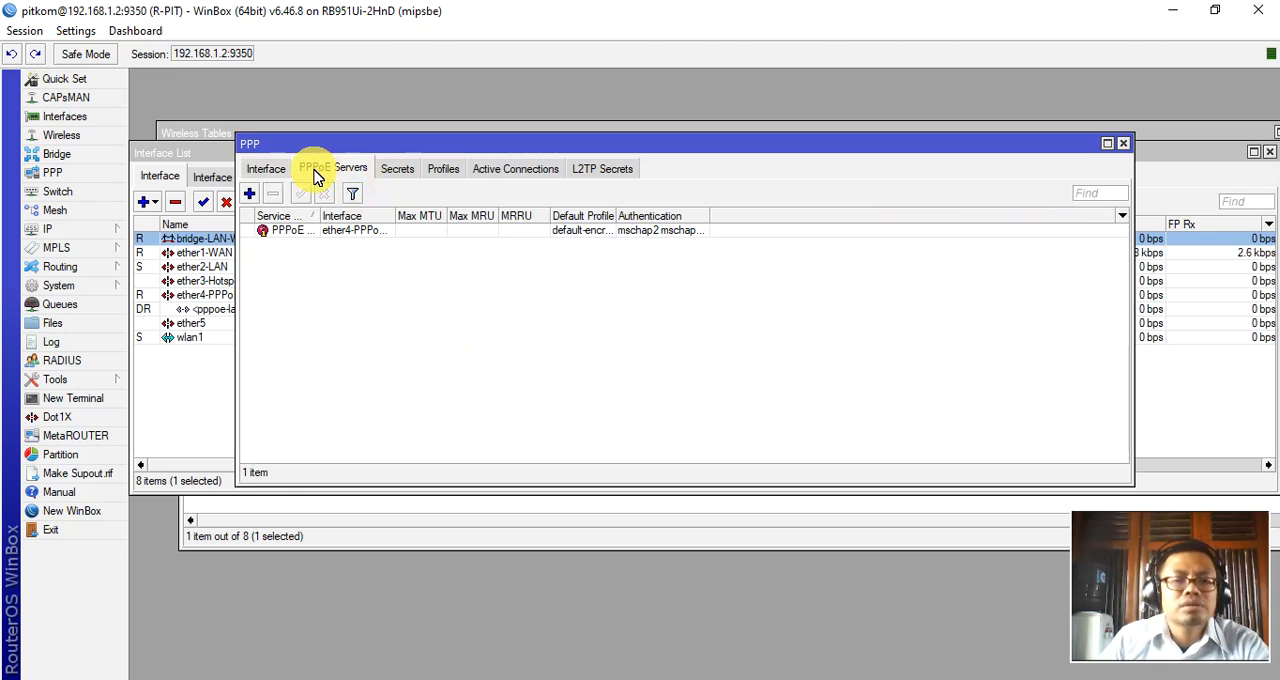
pyautogui.click(396, 172)
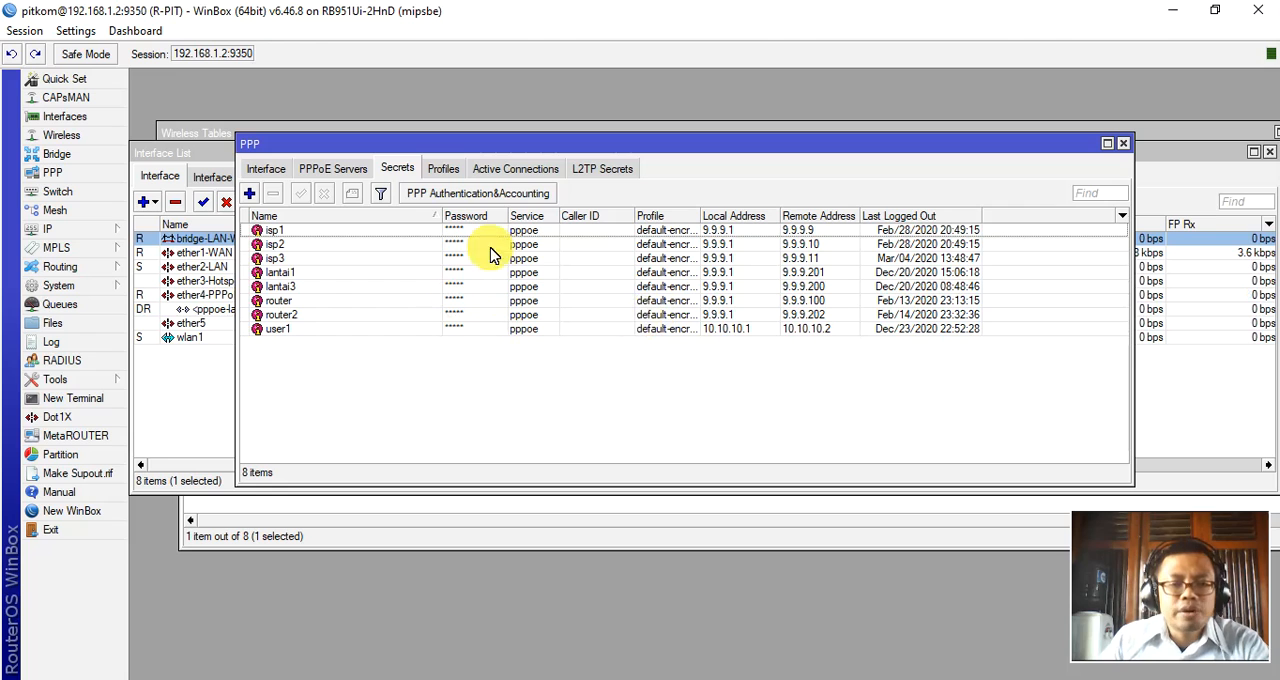
pyautogui.click(320, 172)
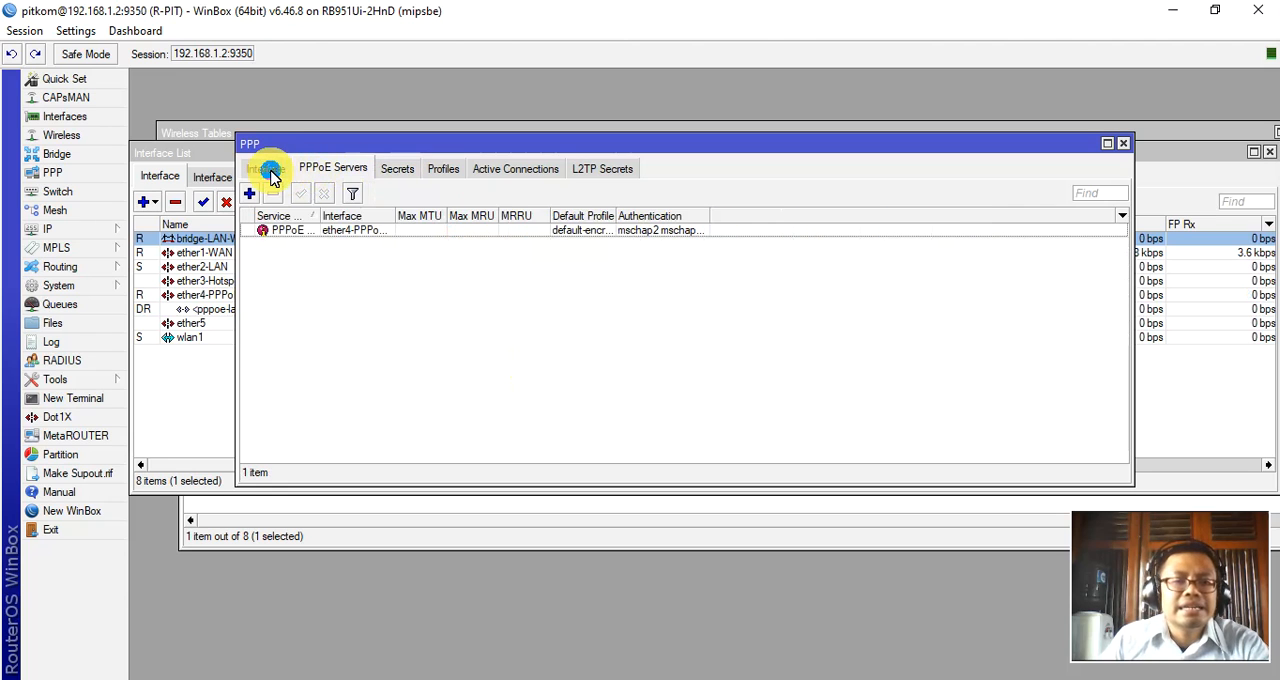
pyautogui.click(265, 168)
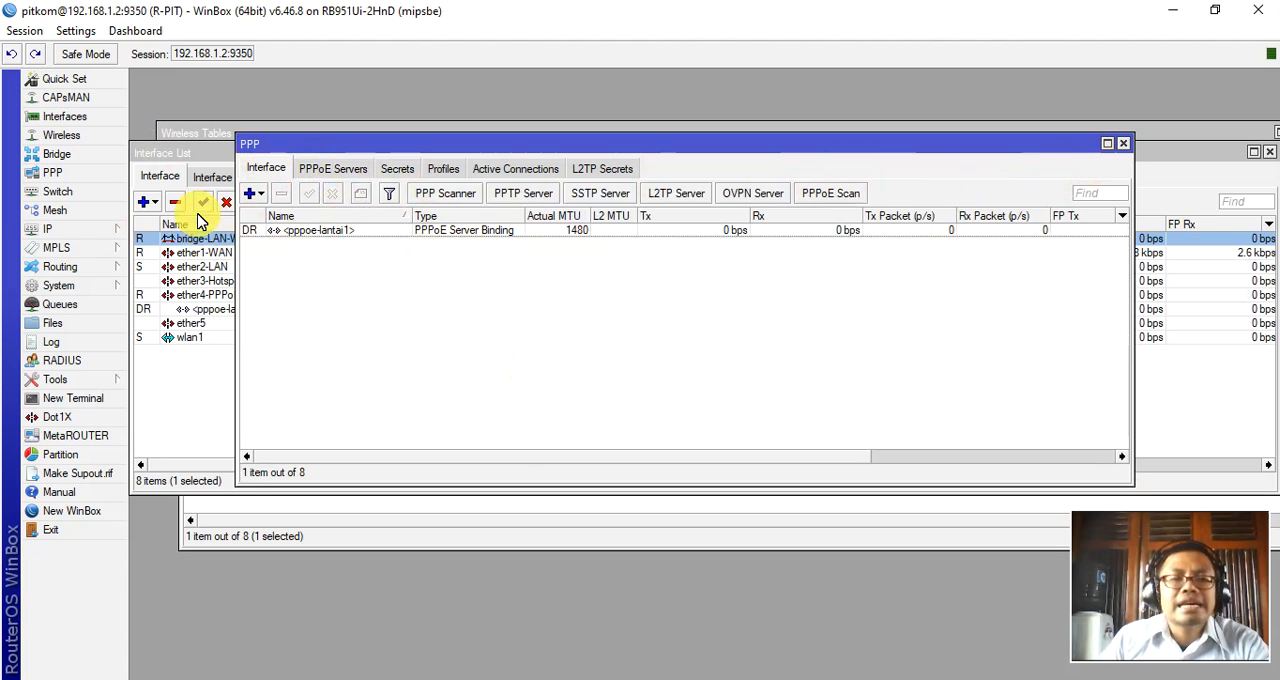
pyautogui.click(1123, 143)
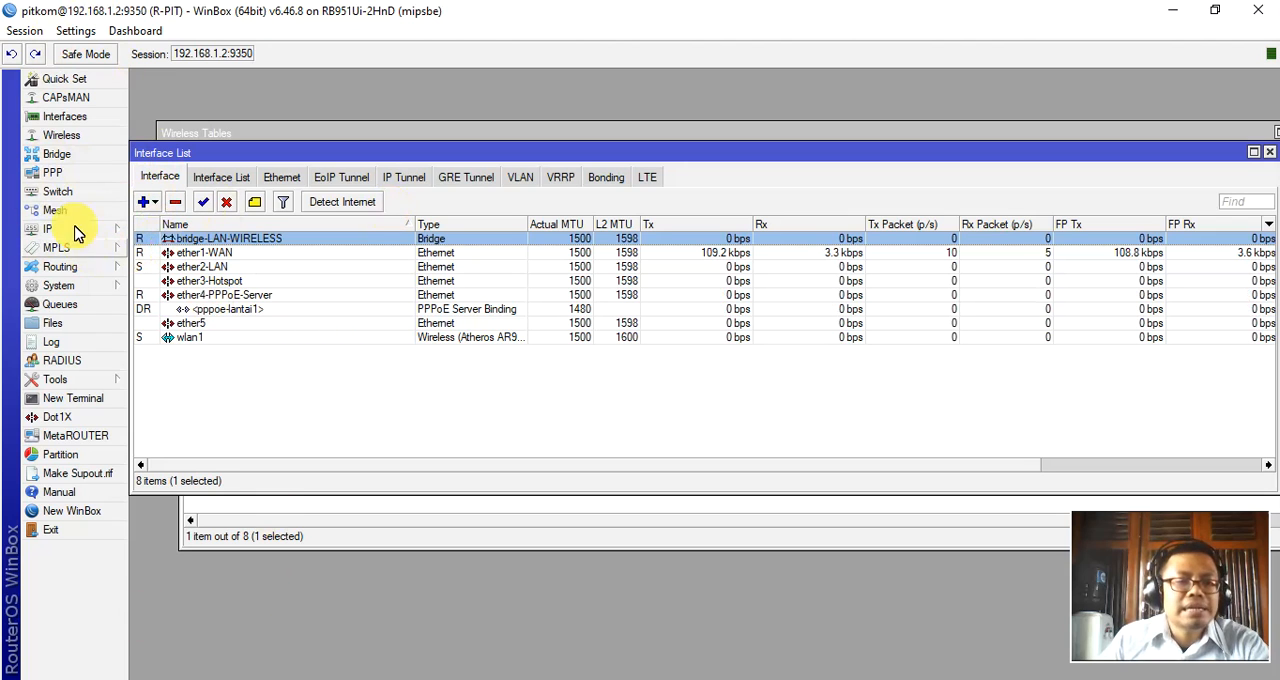
# Show the router's Switch settings and Mesh settings.
pyautogui.click(58, 191)
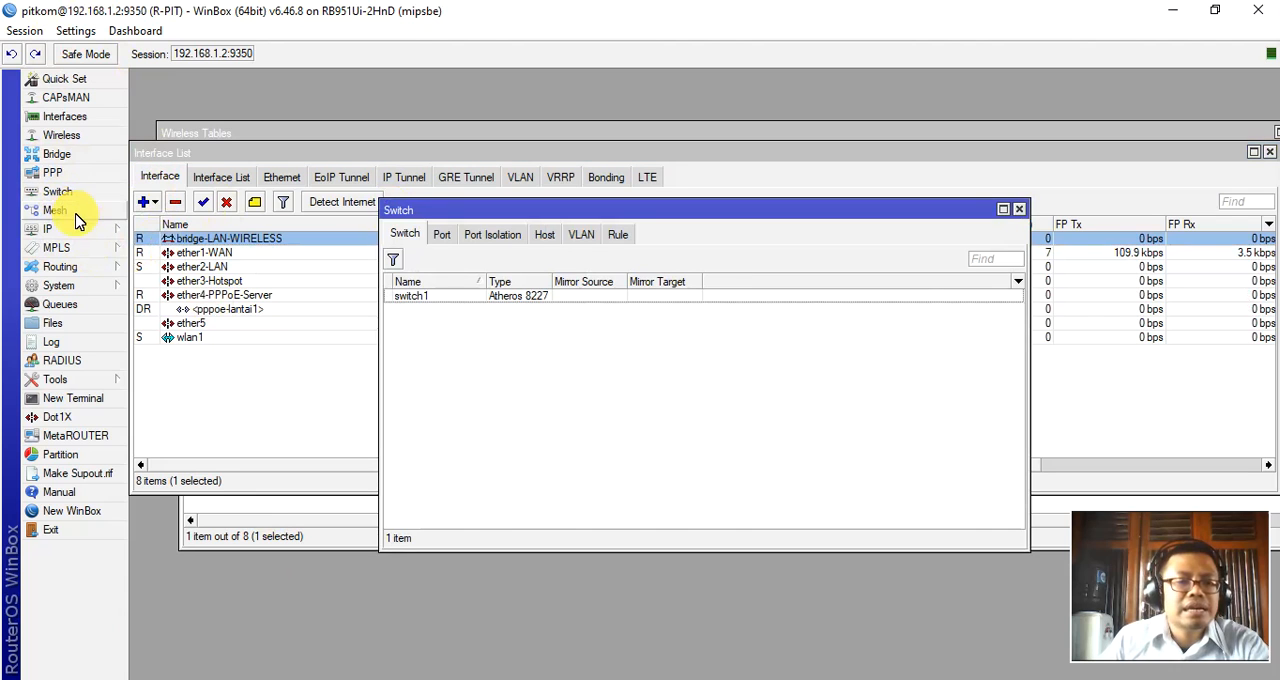
pyautogui.click(56, 211)
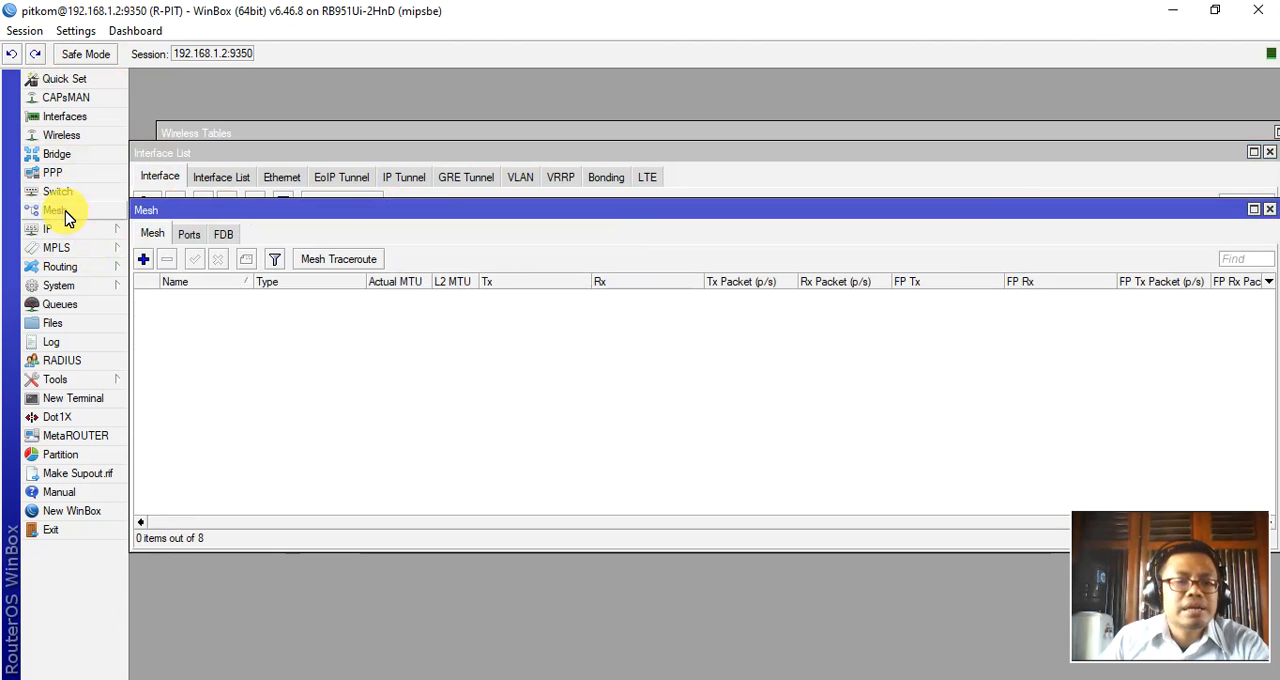
# Review the router's IP address list, close it, and look over the available IP features.
pyautogui.click(40, 232)
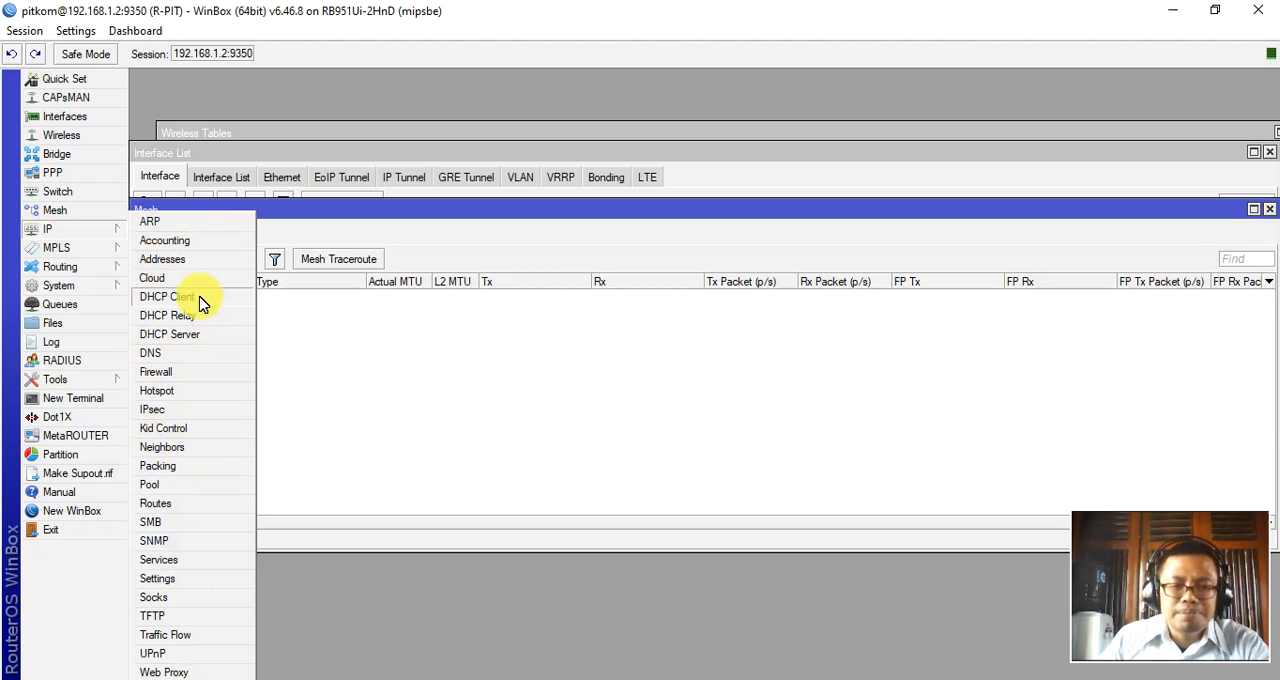
pyautogui.click(190, 261)
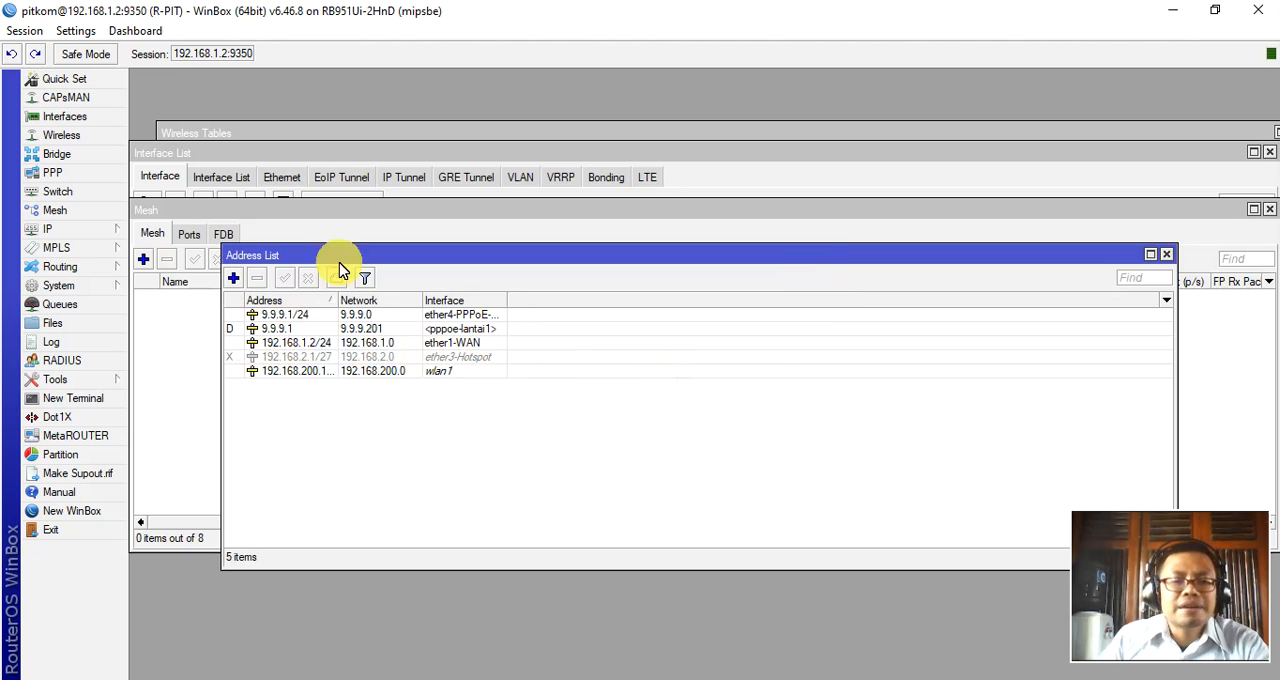
pyautogui.click(1168, 256)
pyautogui.click(47, 230)
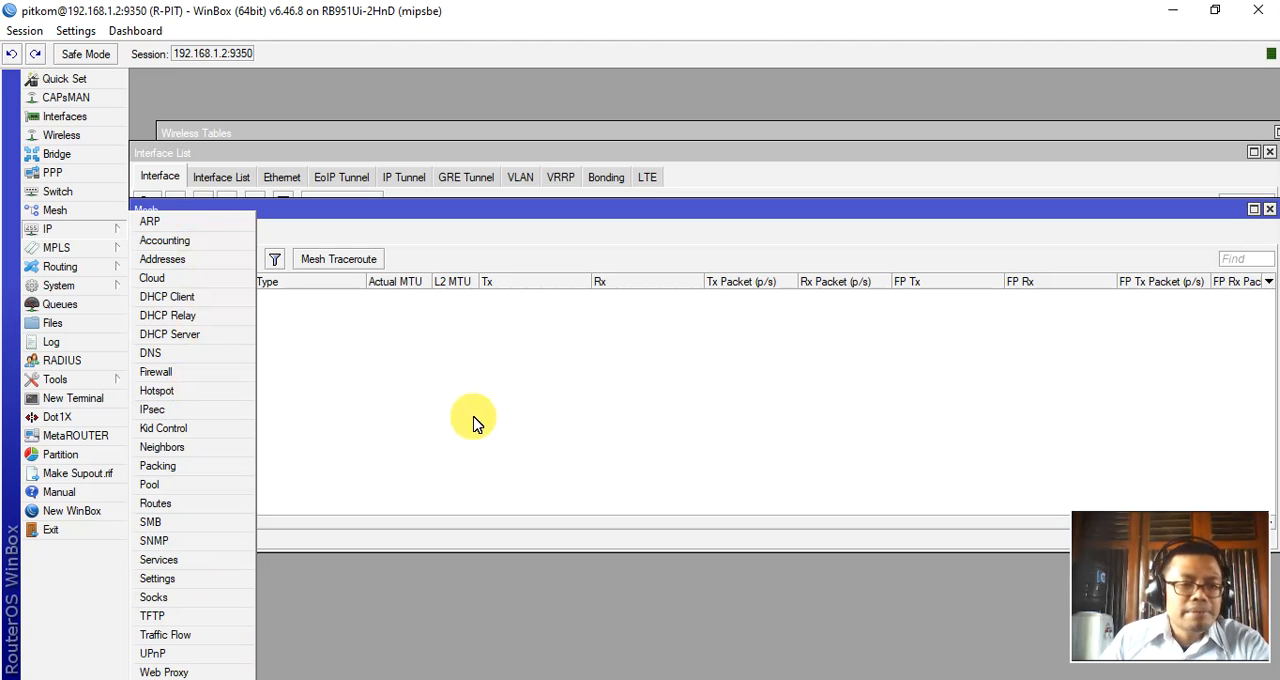
pyautogui.click(537, 394)
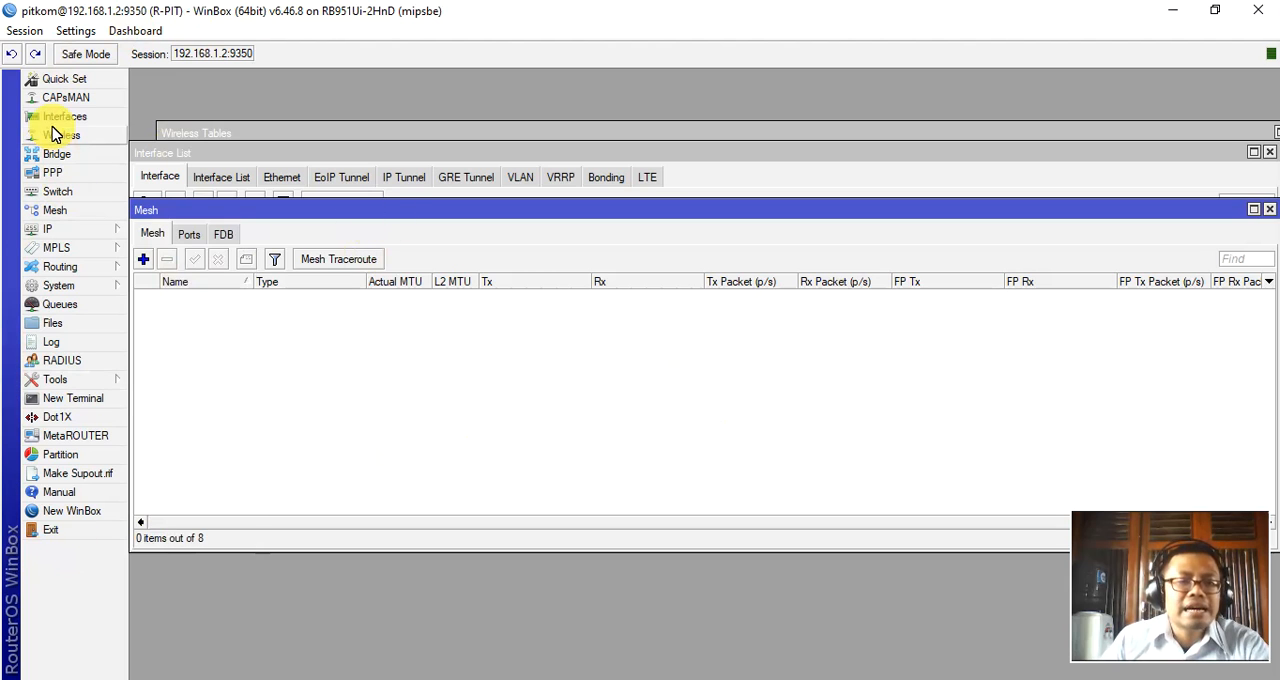
# Switch to the Notepad notes, reposition the window, and highlight the Internet gateway entry in the feature list.
pyautogui.click(718, 678)
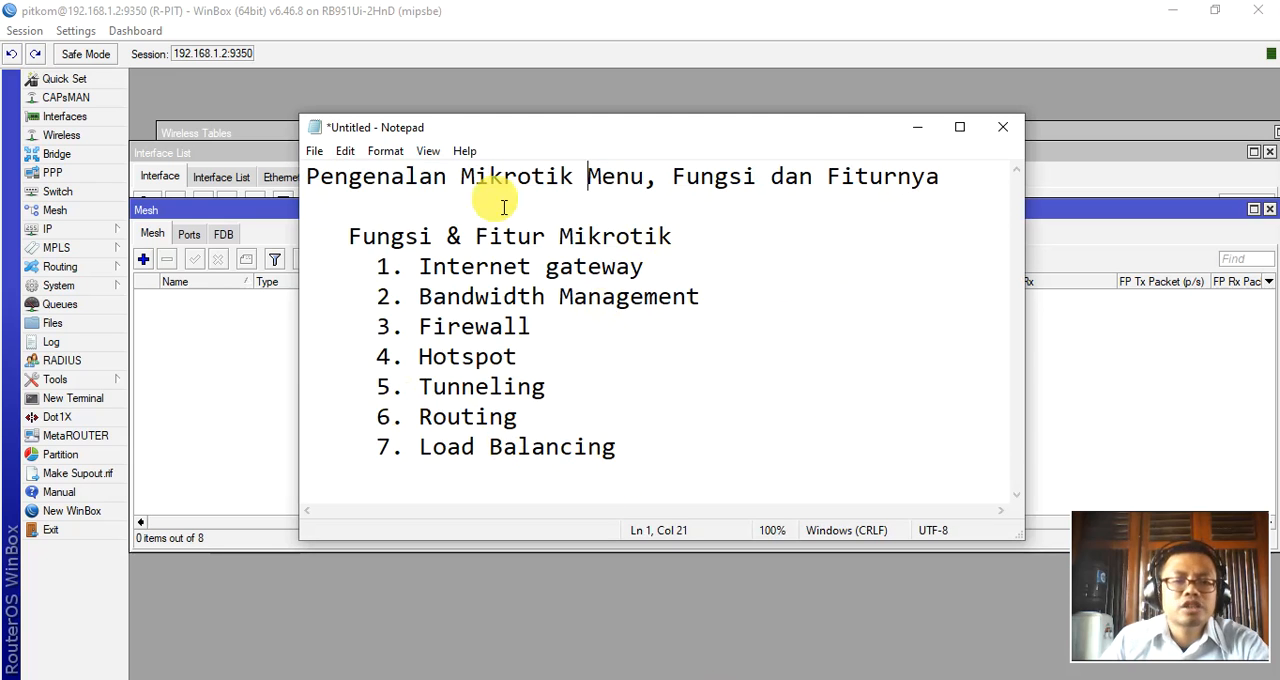
pyautogui.moveTo(516, 136); pyautogui.dragTo(540, 169)
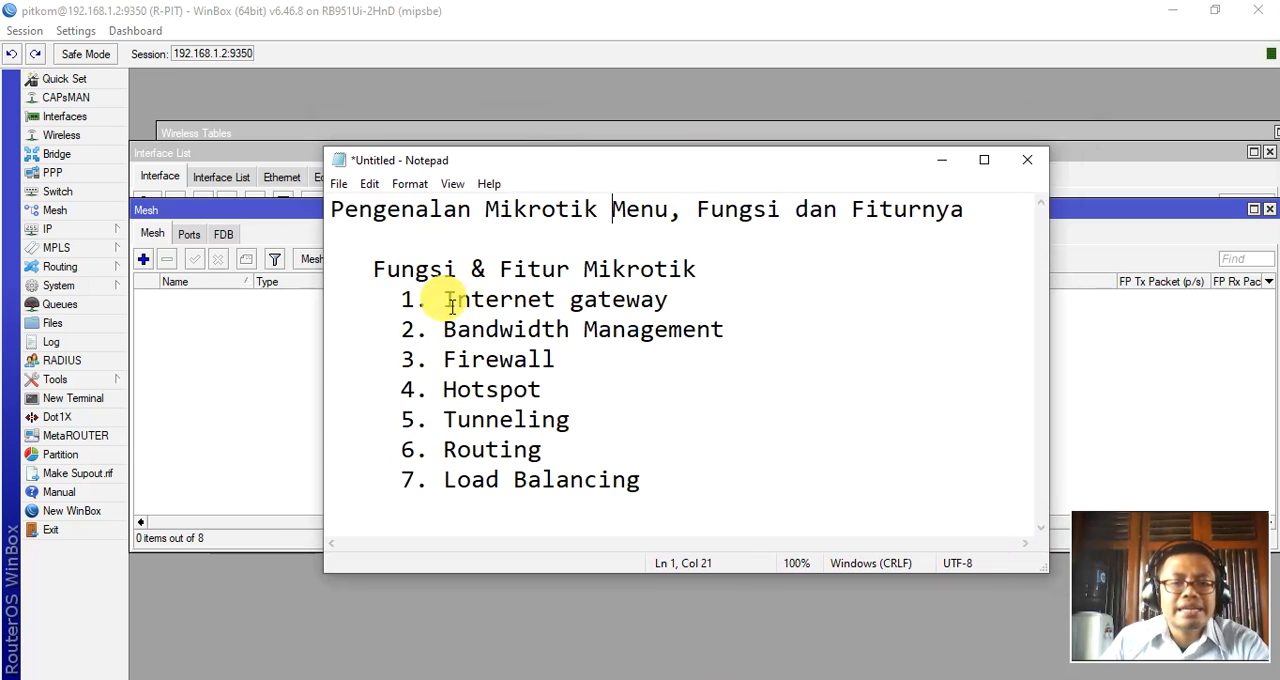
pyautogui.moveTo(446, 302); pyautogui.dragTo(672, 292)
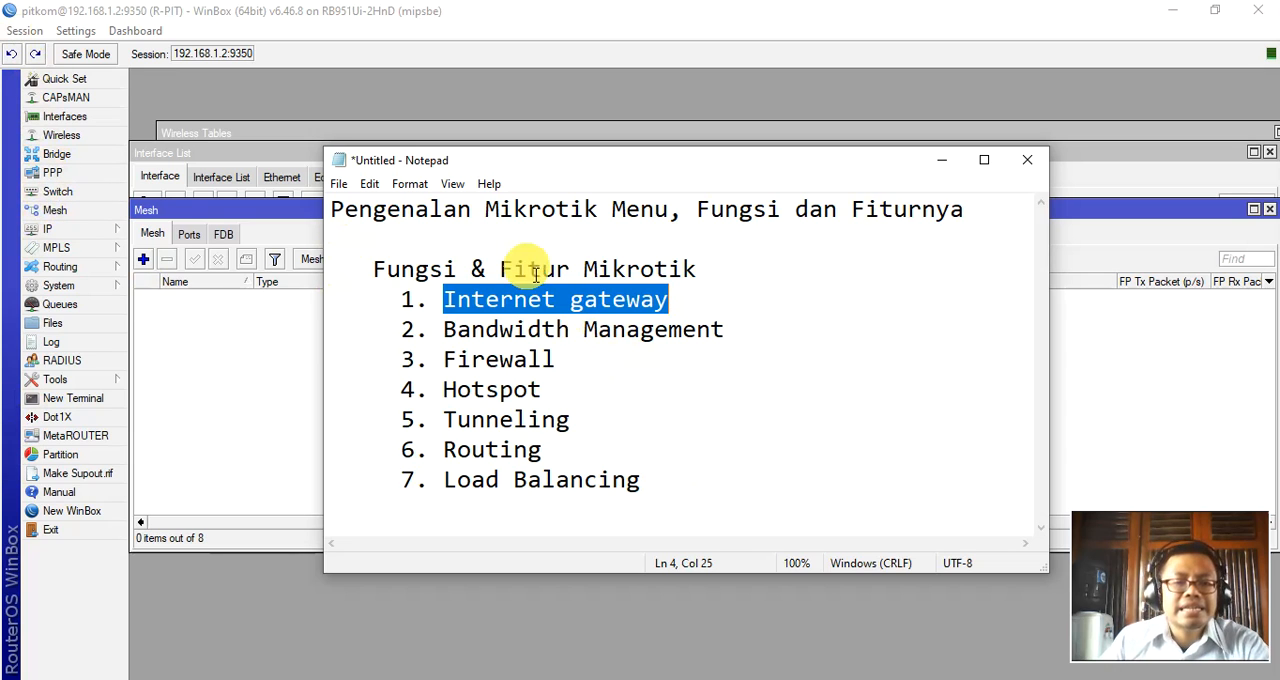
# Add an "Internet Gateway" section below the feature list with the line "- Interface, IP Address, DNS, IP Route, NAT" and highlight its items.
pyautogui.click(746, 486)
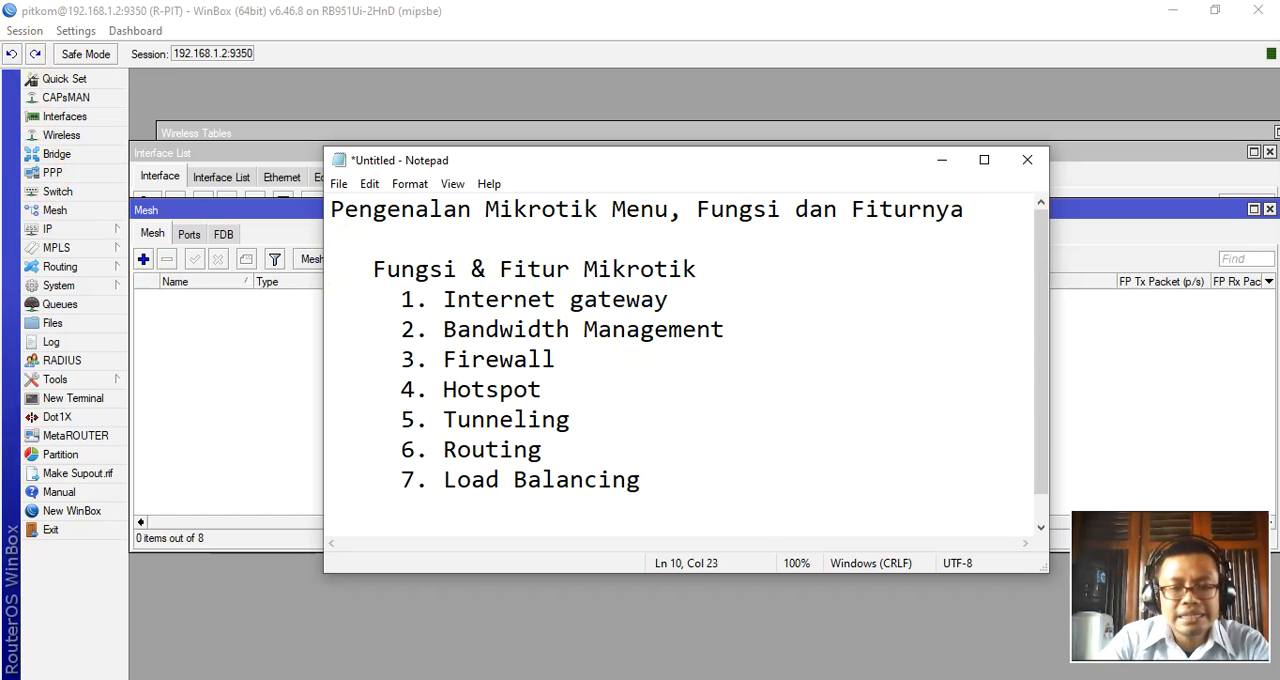
pyautogui.press('Return')
pyautogui.press('Return')
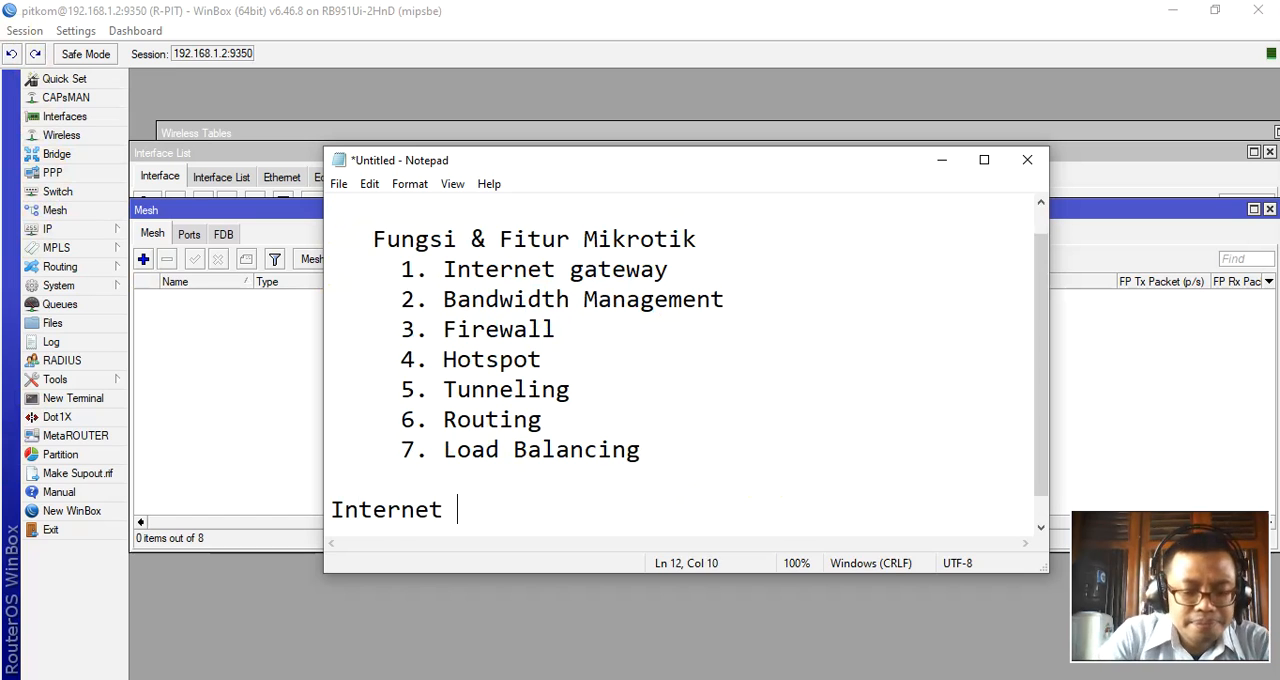
pyautogui.write('Internet Gateway')
pyautogui.press('Return')
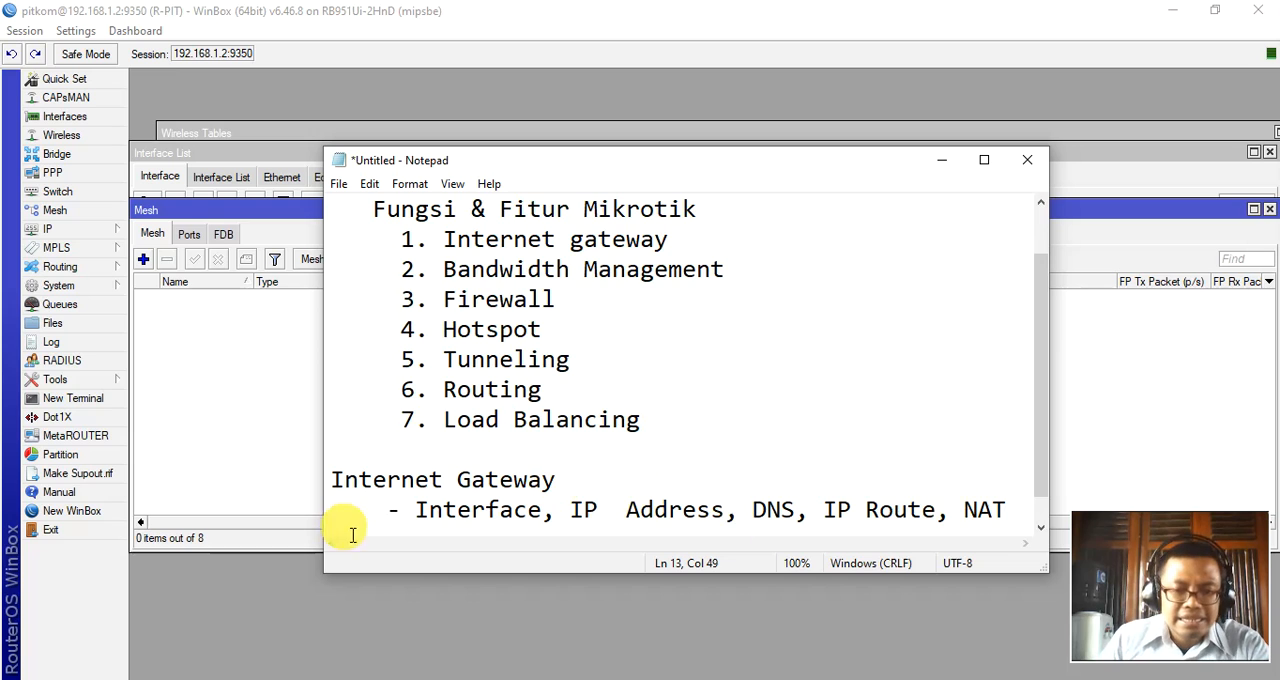
pyautogui.click(922, 497)
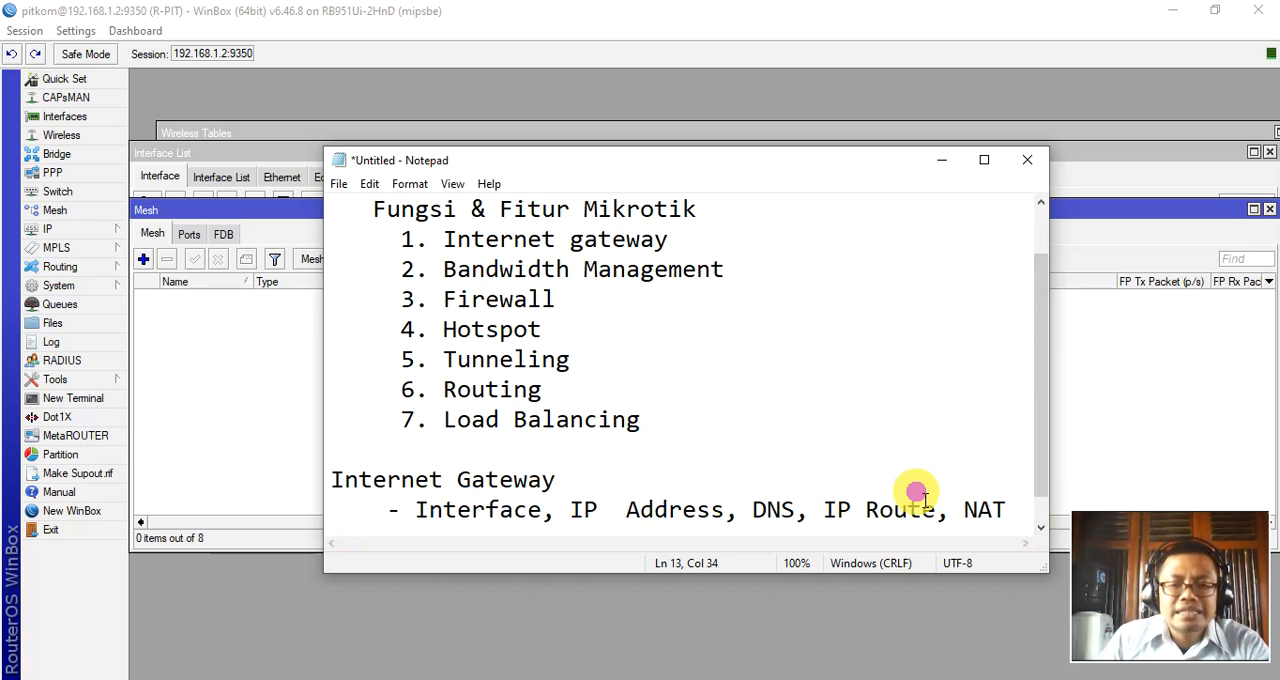
pyautogui.moveTo(429, 510); pyautogui.dragTo(1046, 508)
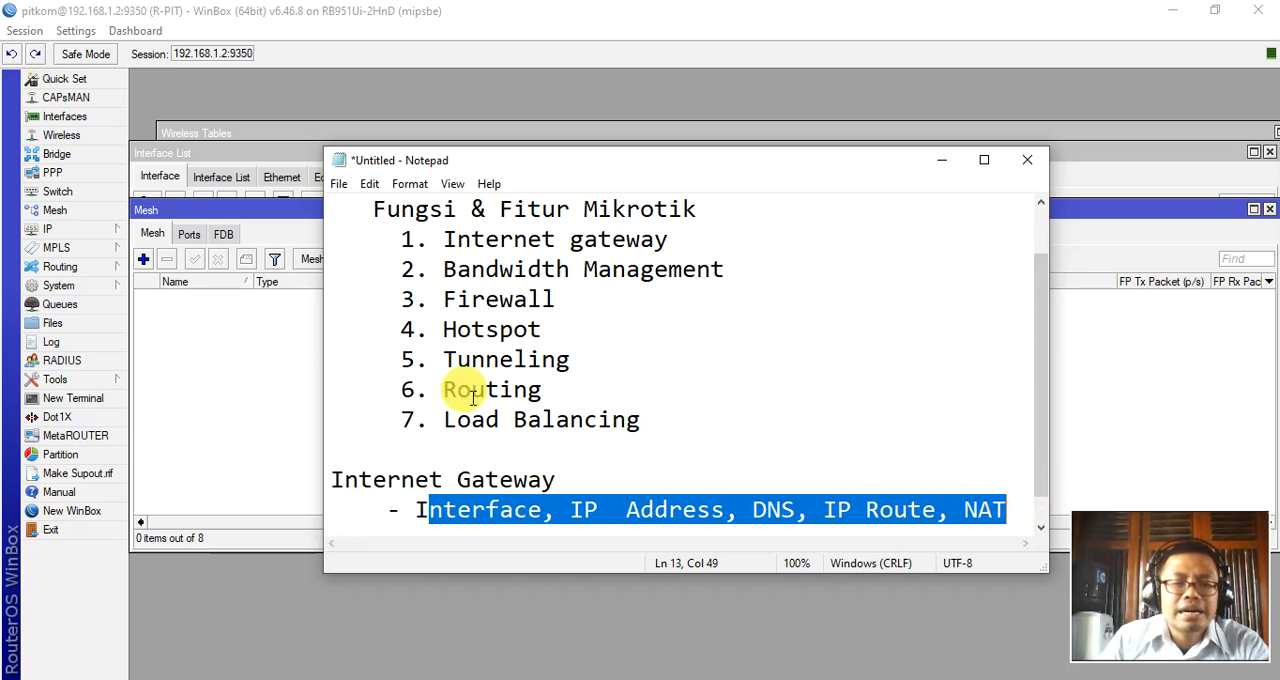
# Switch back to WinBox, show the interface list, and review the name of ether1-WAN in its properties before closing them.
pyautogui.click(72, 120)
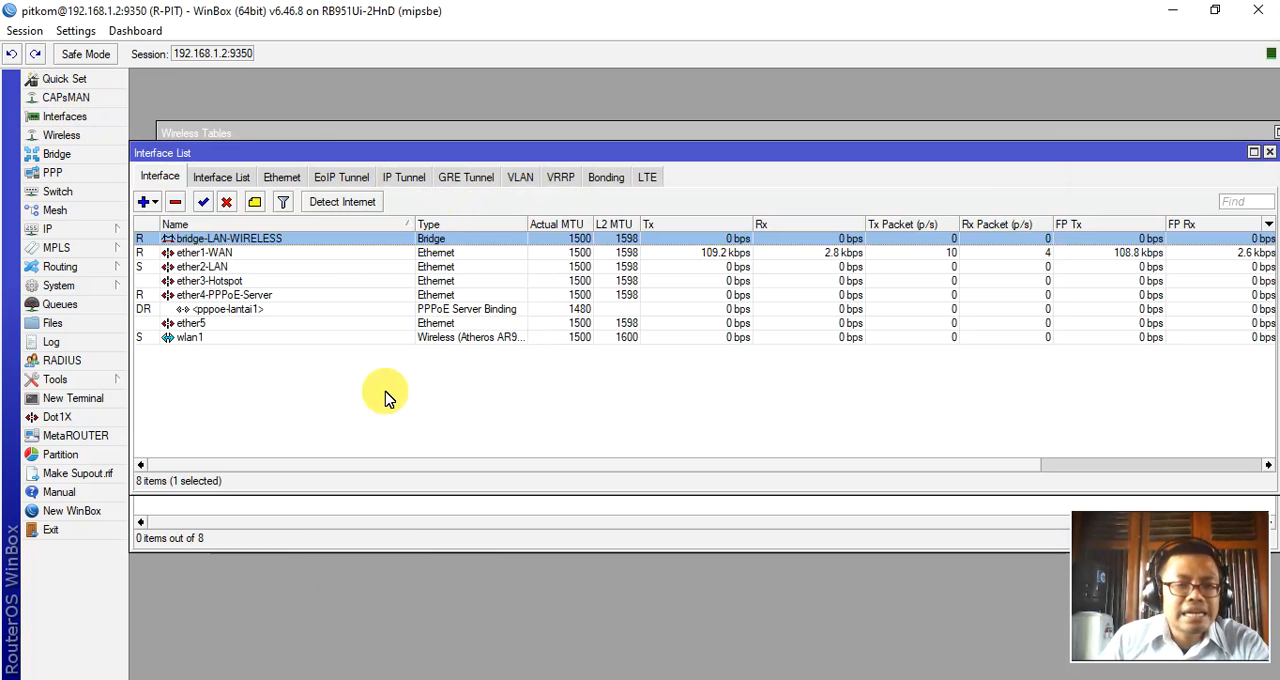
pyautogui.moveTo(317, 160); pyautogui.dragTo(380, 157)
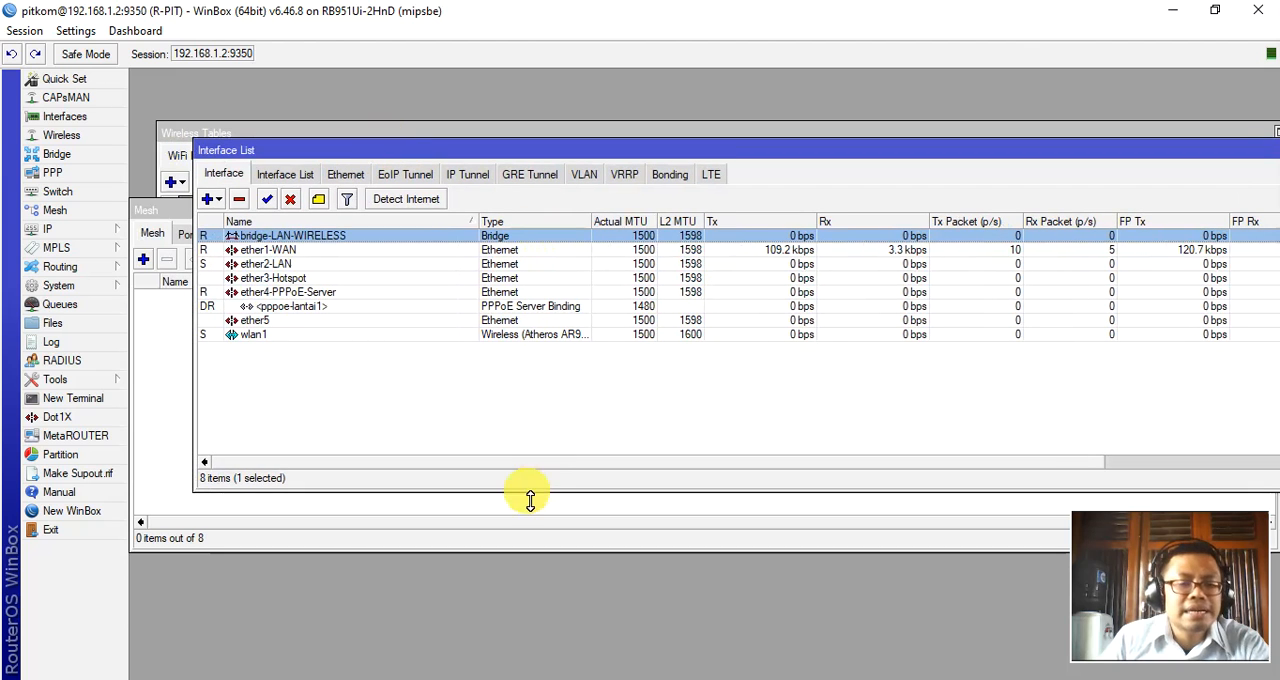
pyautogui.doubleClick(288, 251)
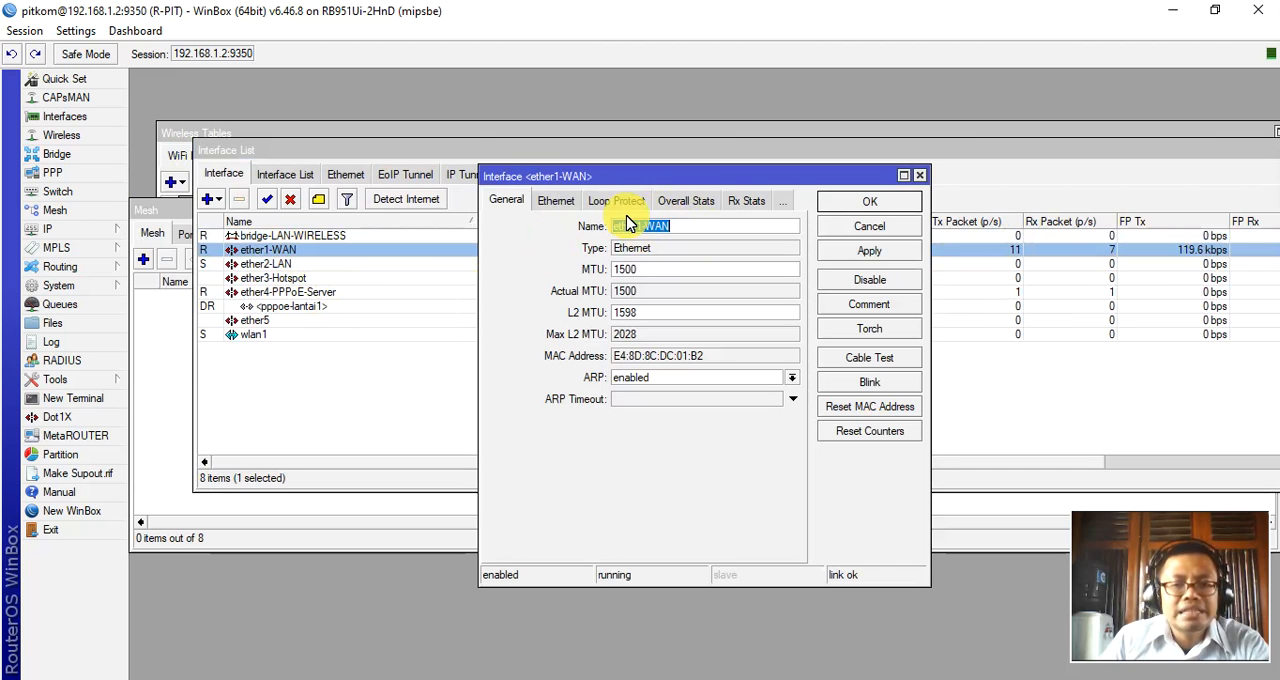
pyautogui.click(688, 228)
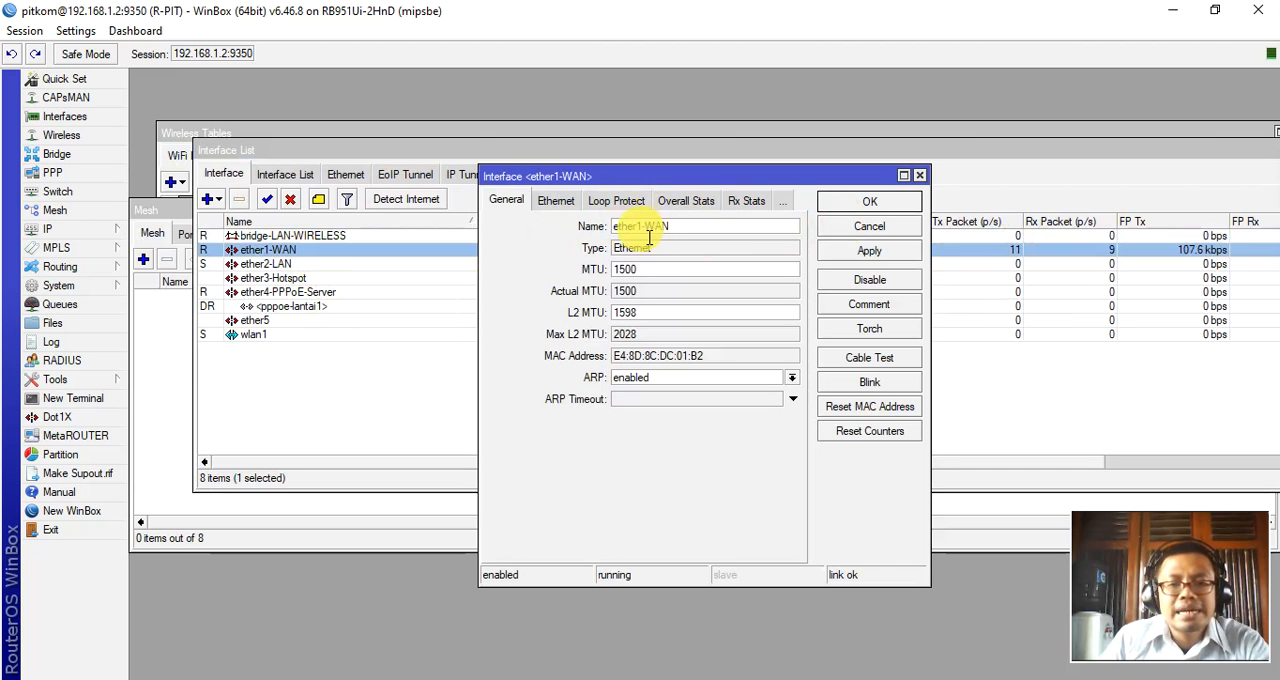
pyautogui.click(870, 203)
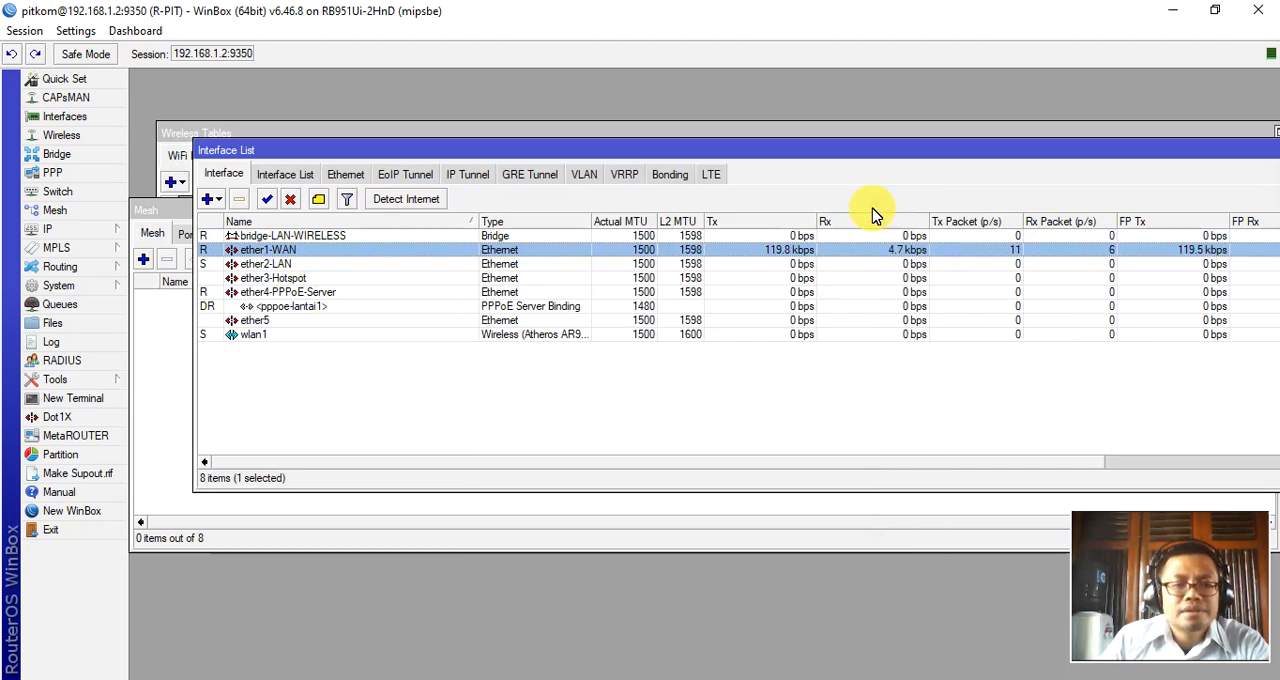
# Open the router's IP address list, review the address entry assigned to ether1-WAN, and close the entry.
pyautogui.click(60, 229)
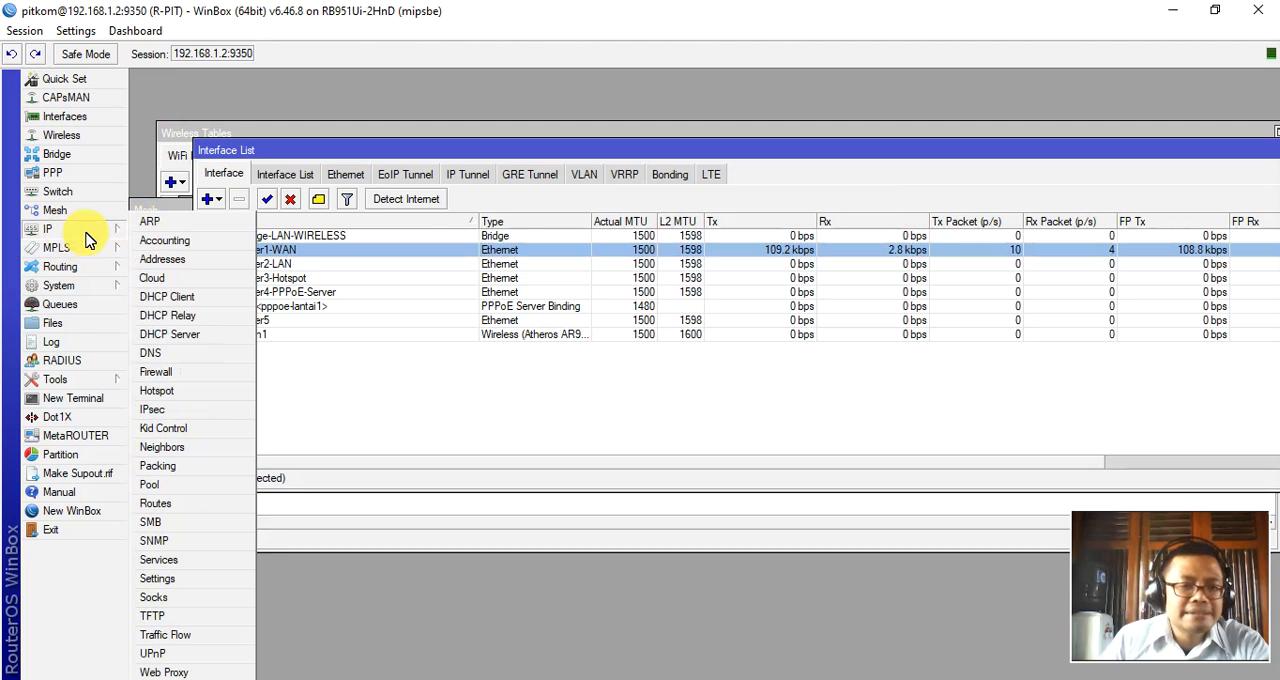
pyautogui.click(165, 260)
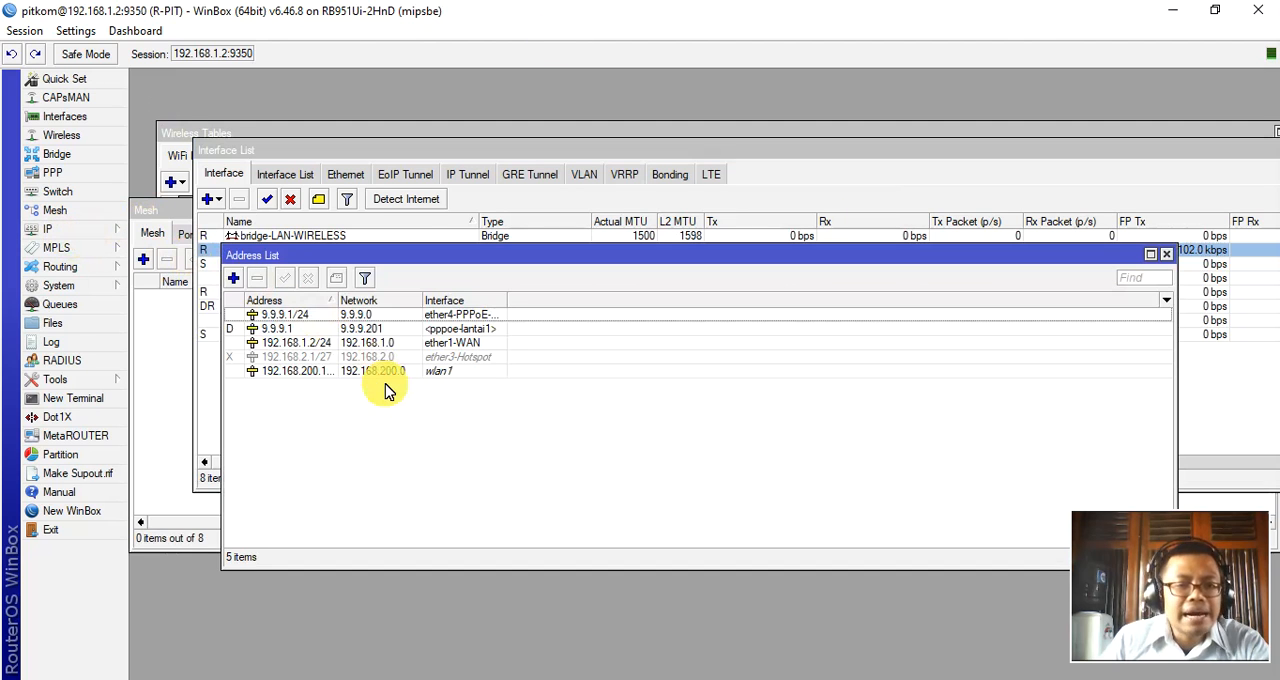
pyautogui.doubleClick(365, 342)
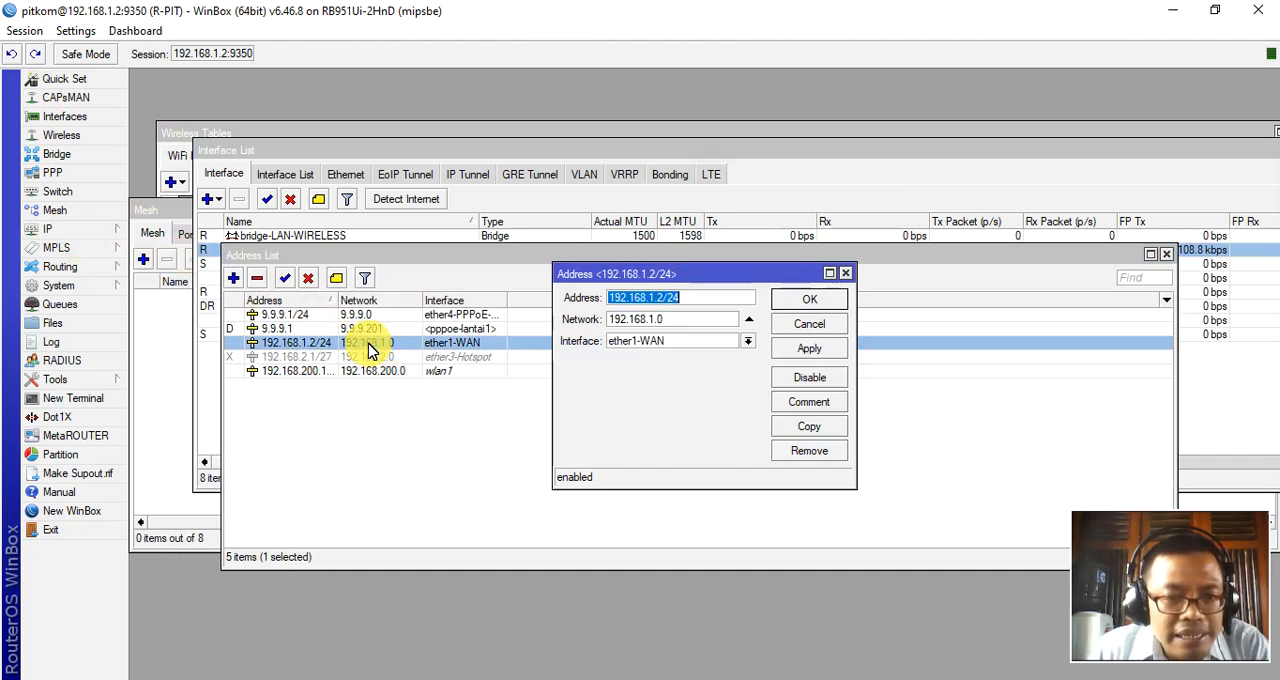
pyautogui.click(694, 298)
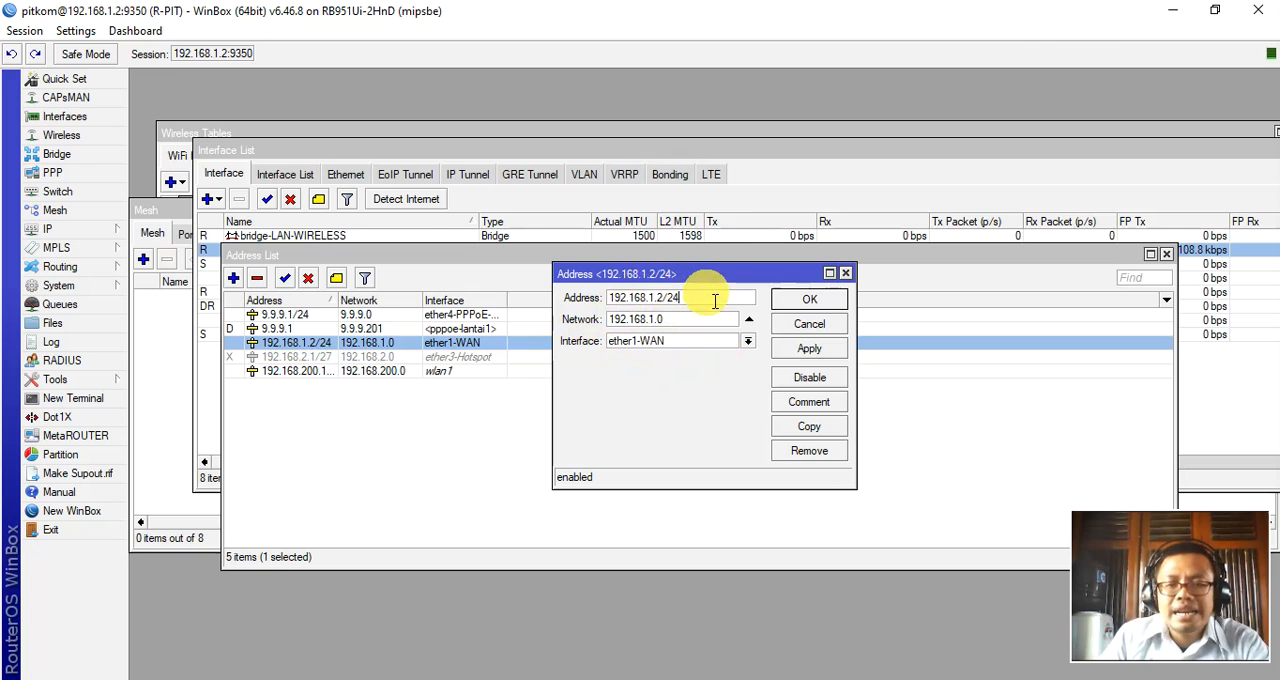
pyautogui.click(809, 299)
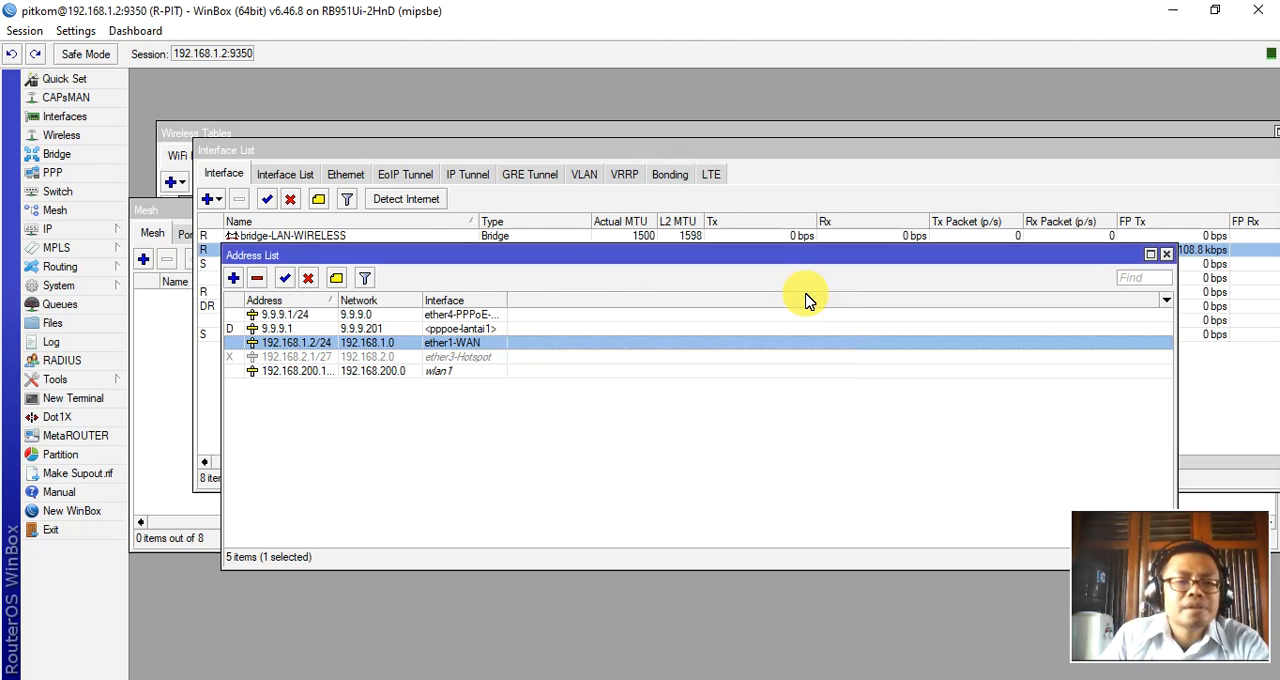
# Review the router's DNS settings, including the servers and remote requests option, and close them.
pyautogui.click(40, 228)
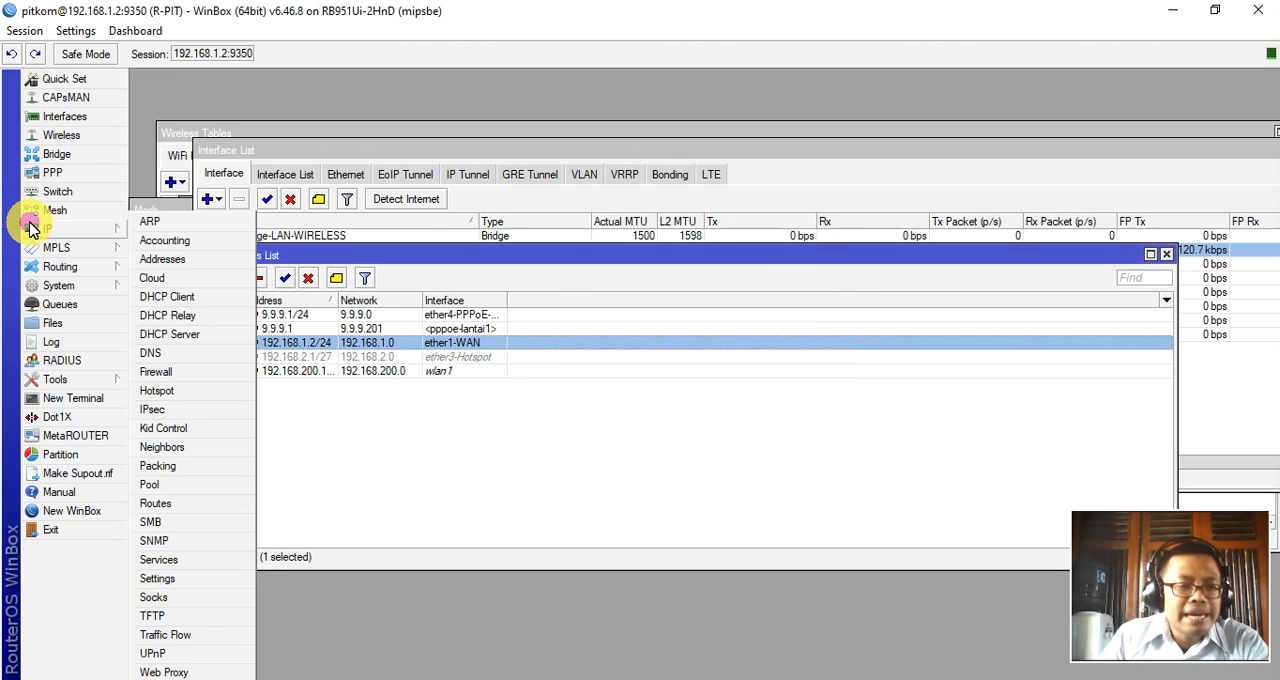
pyautogui.click(178, 355)
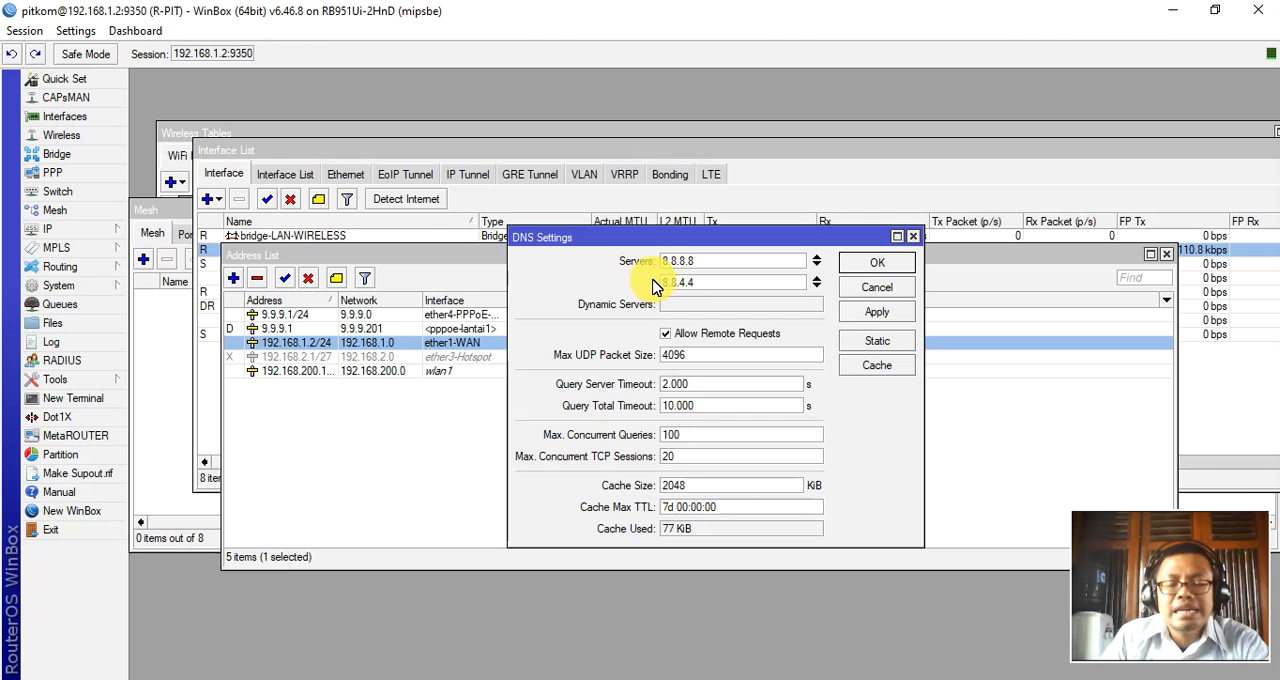
pyautogui.click(876, 263)
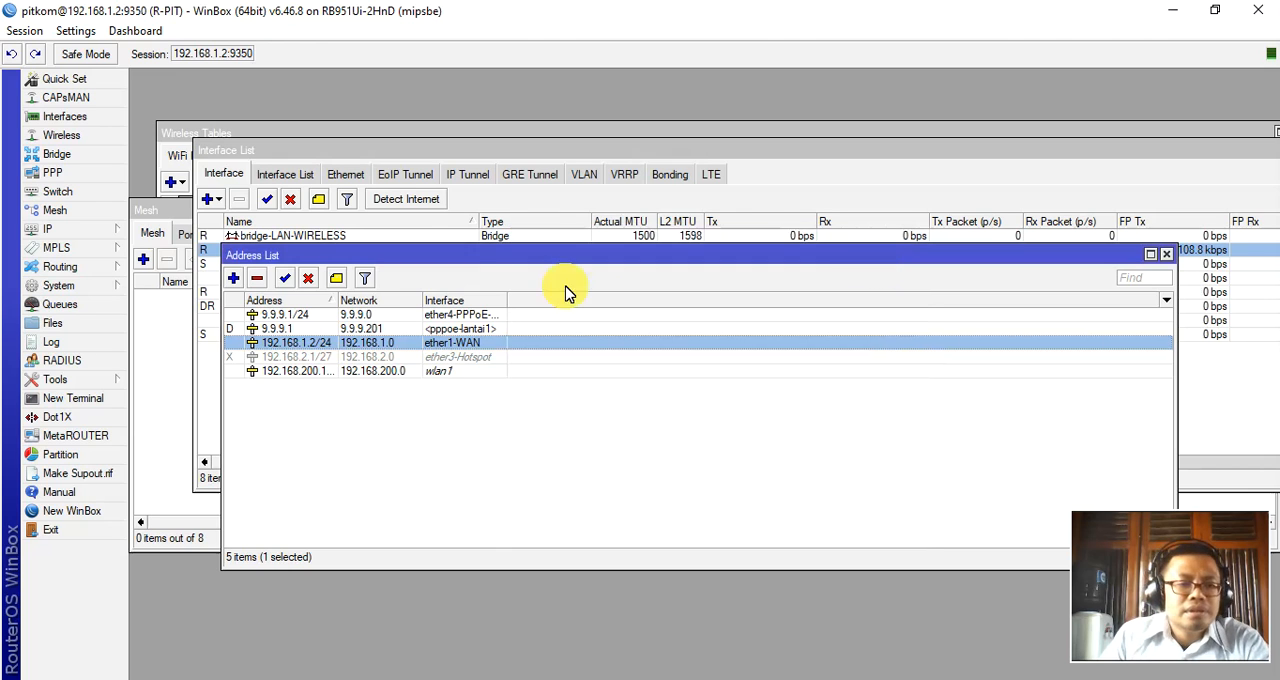
# Show the IP routes, inspect the gateway and destination address of the 0.0.0.0/0 route, and close its properties.
pyautogui.click(55, 231)
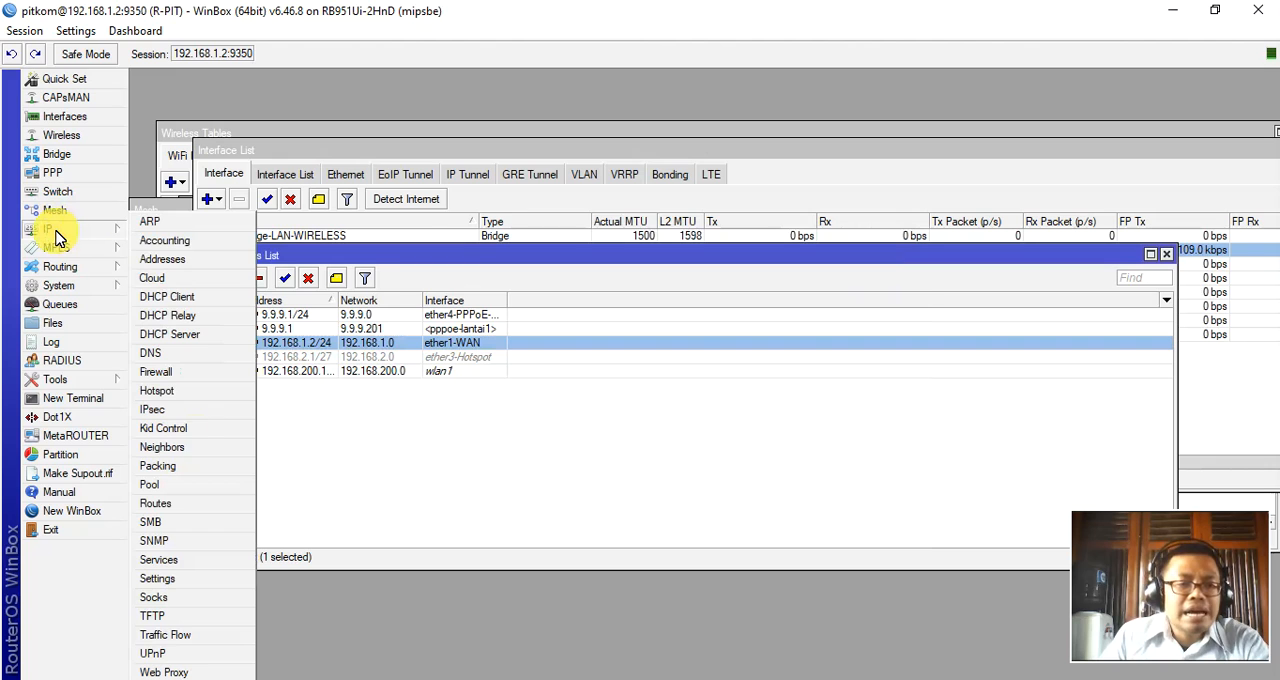
pyautogui.click(172, 503)
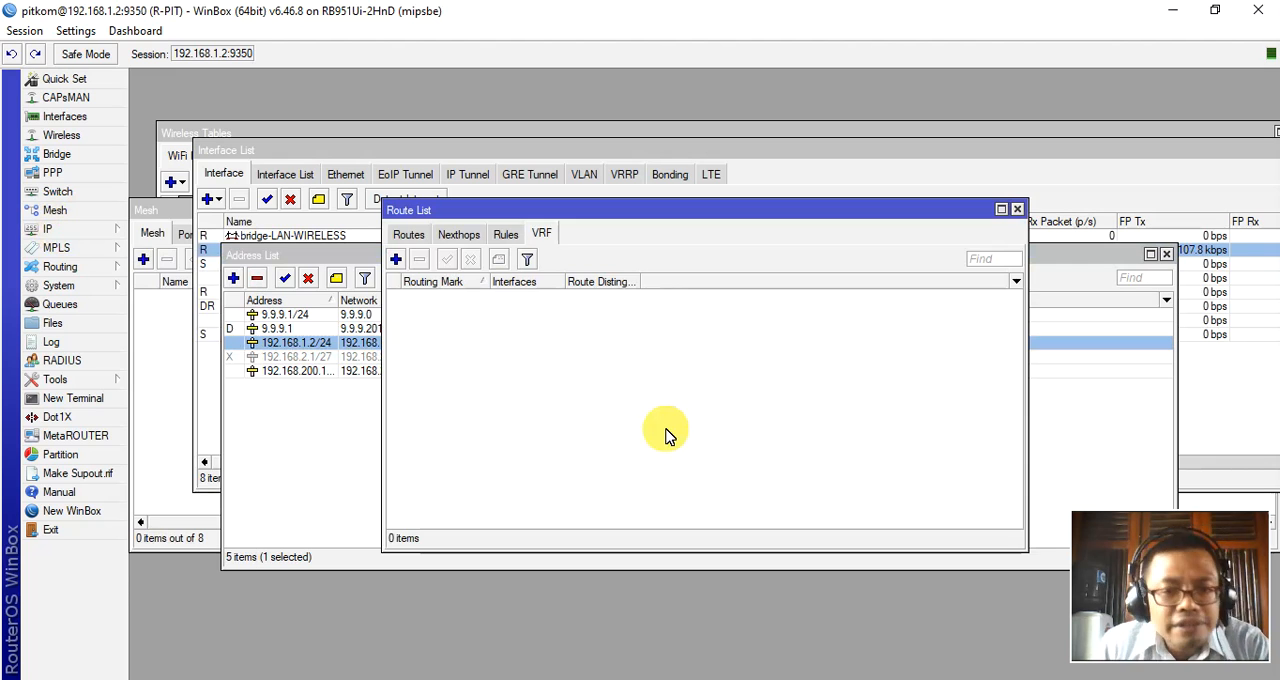
pyautogui.click(416, 240)
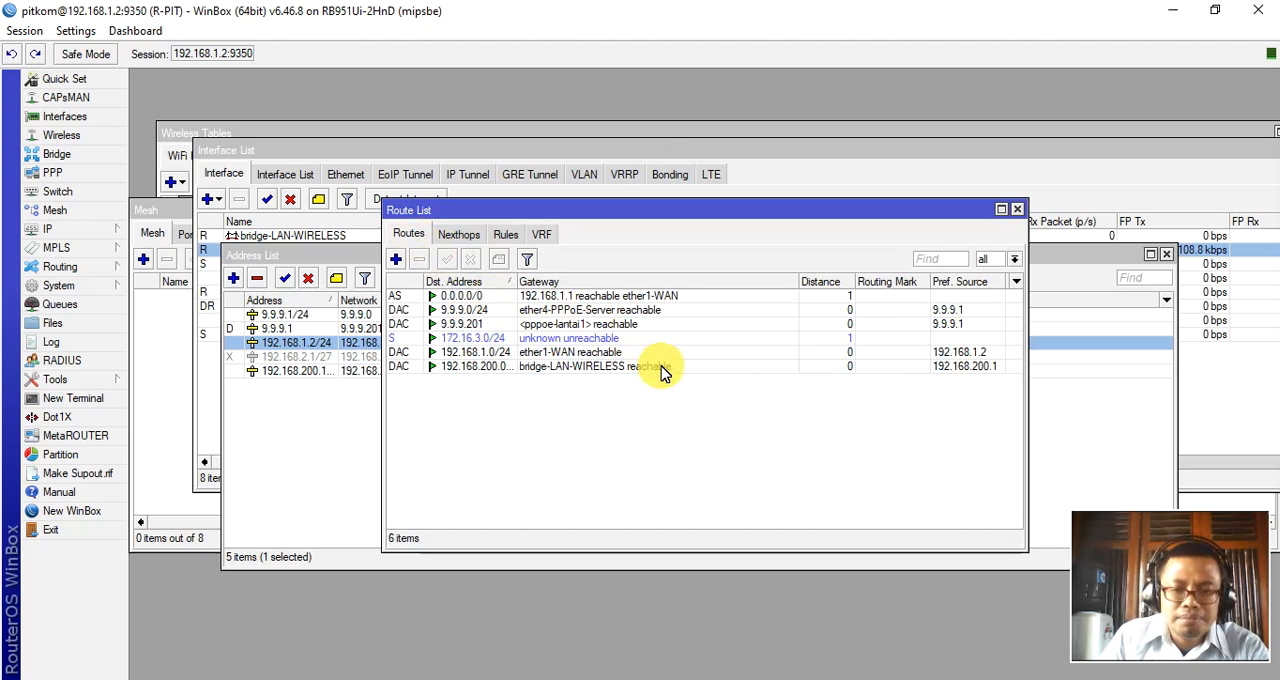
pyautogui.doubleClick(474, 296)
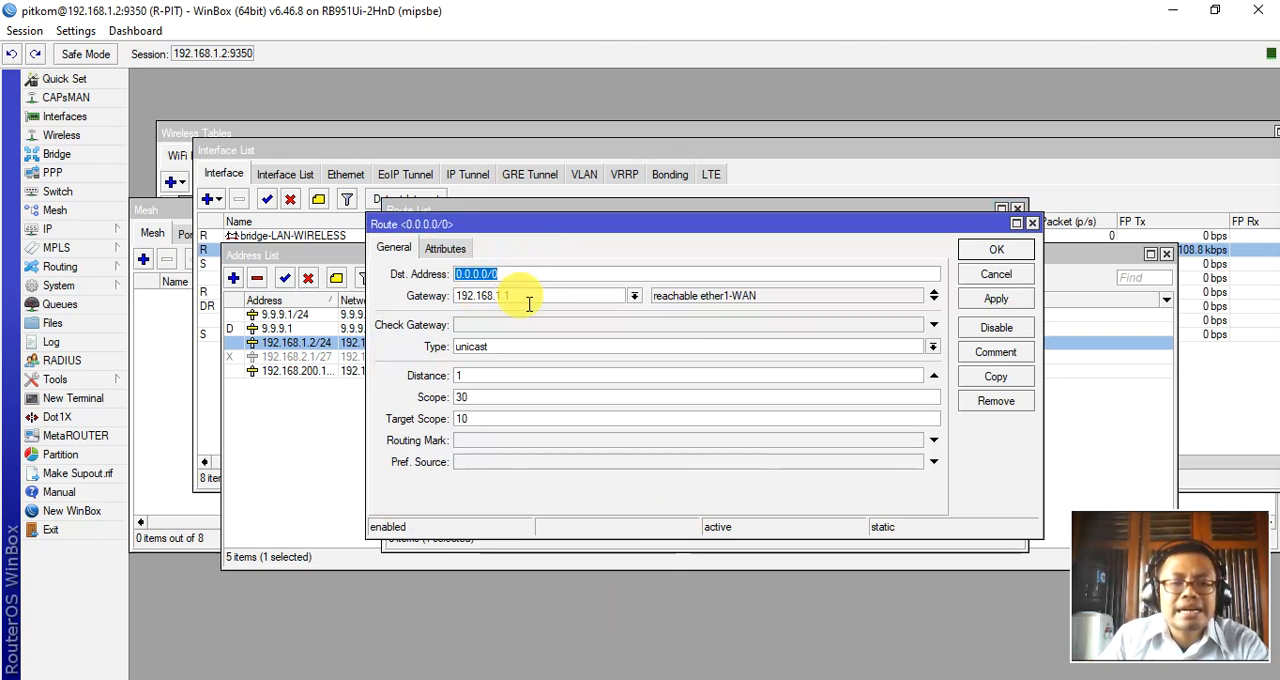
pyautogui.moveTo(528, 301); pyautogui.dragTo(458, 305)
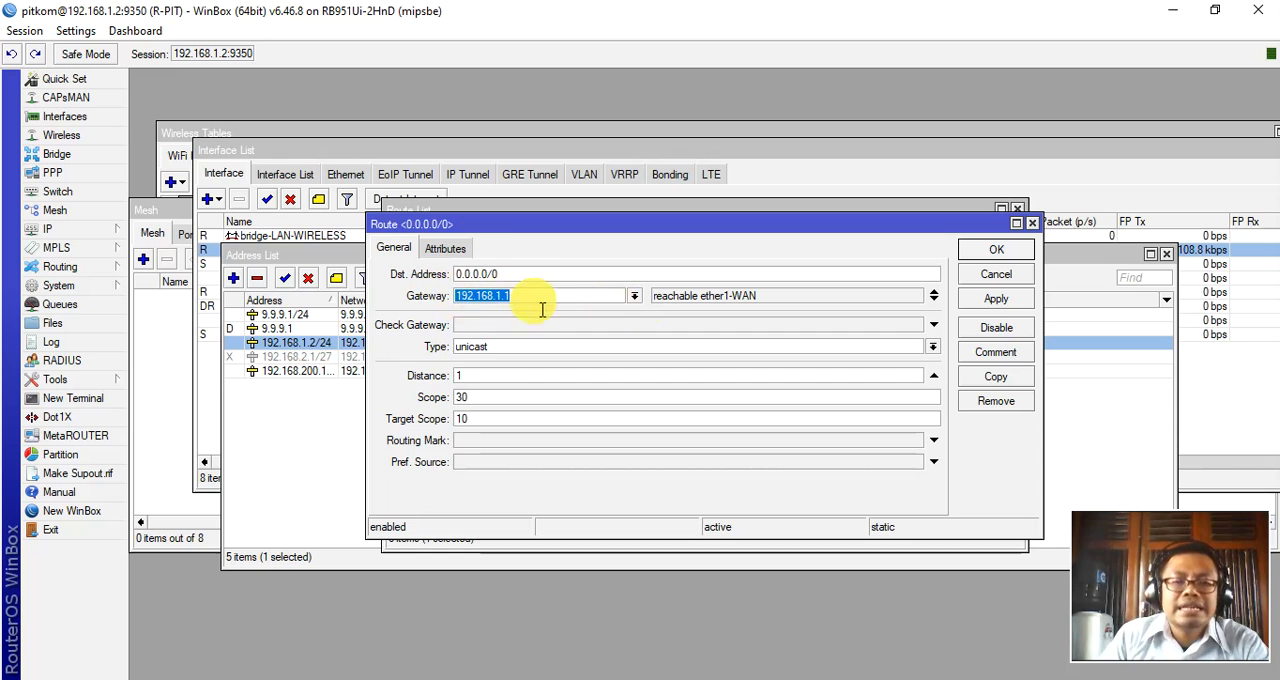
pyautogui.moveTo(505, 275); pyautogui.dragTo(458, 279)
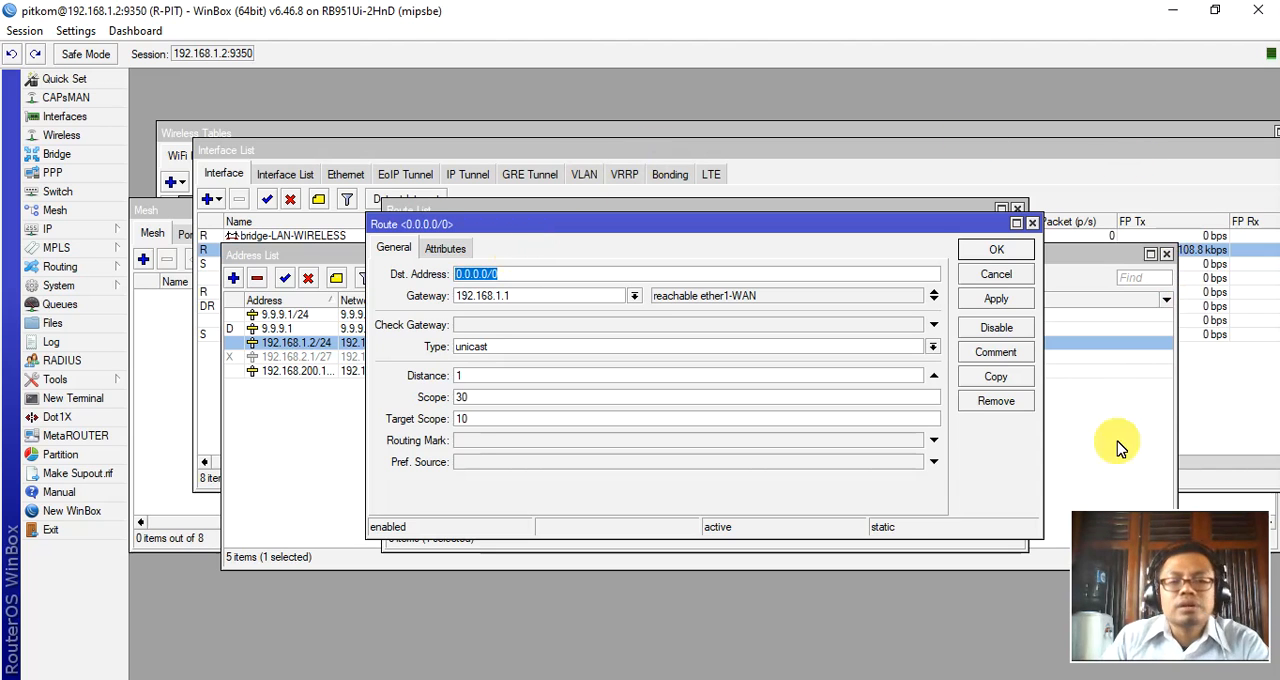
pyautogui.click(1002, 251)
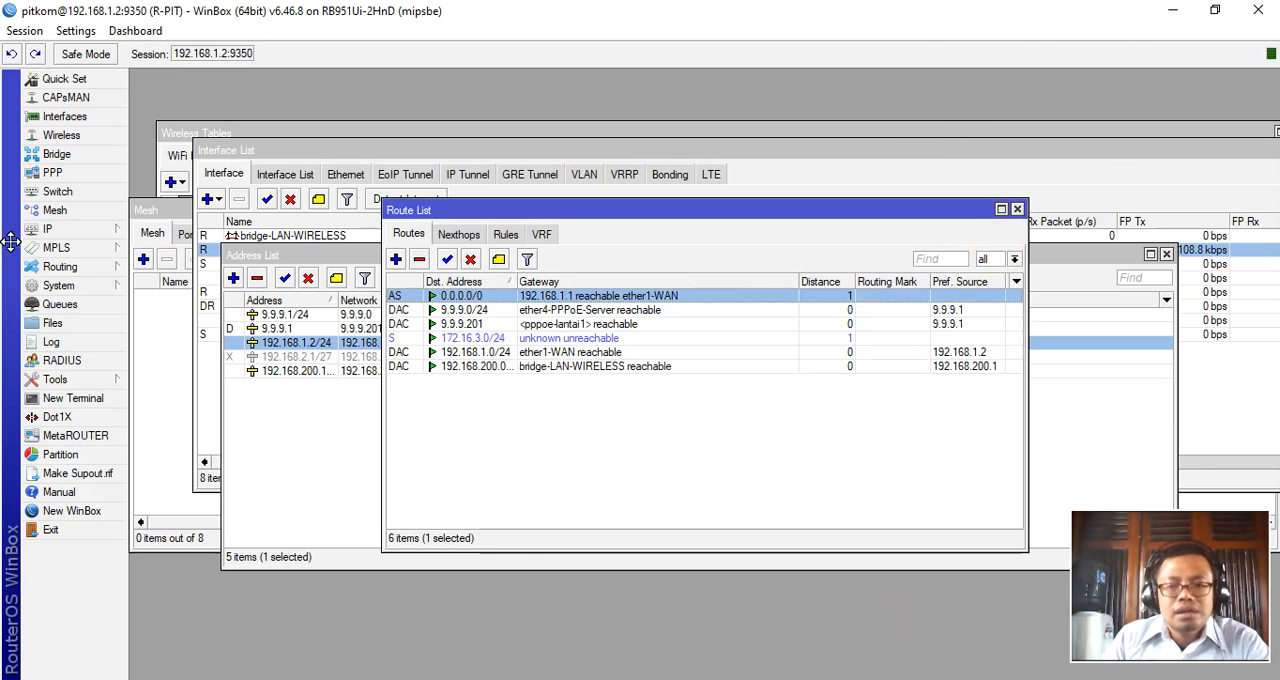
# Switch to the Notepad notes and highlight "NAT" in the Internet Gateway line.
pyautogui.hotkey('alt', 'Tab')
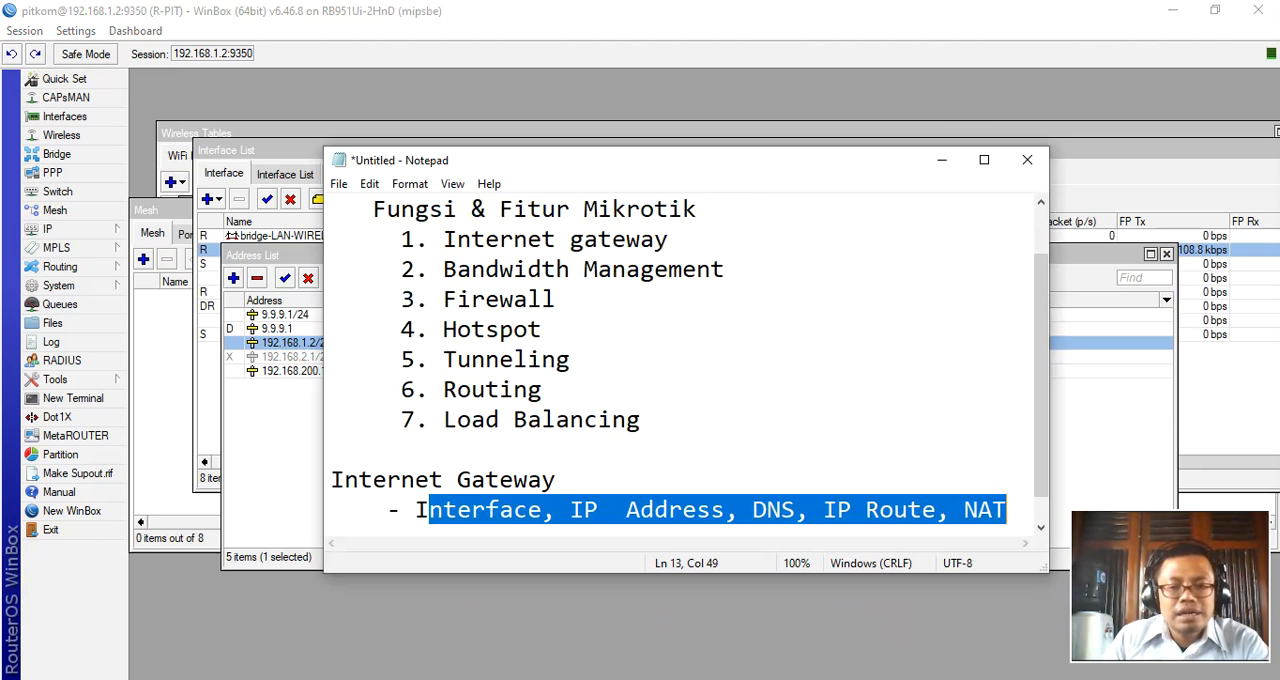
pyautogui.click(933, 512)
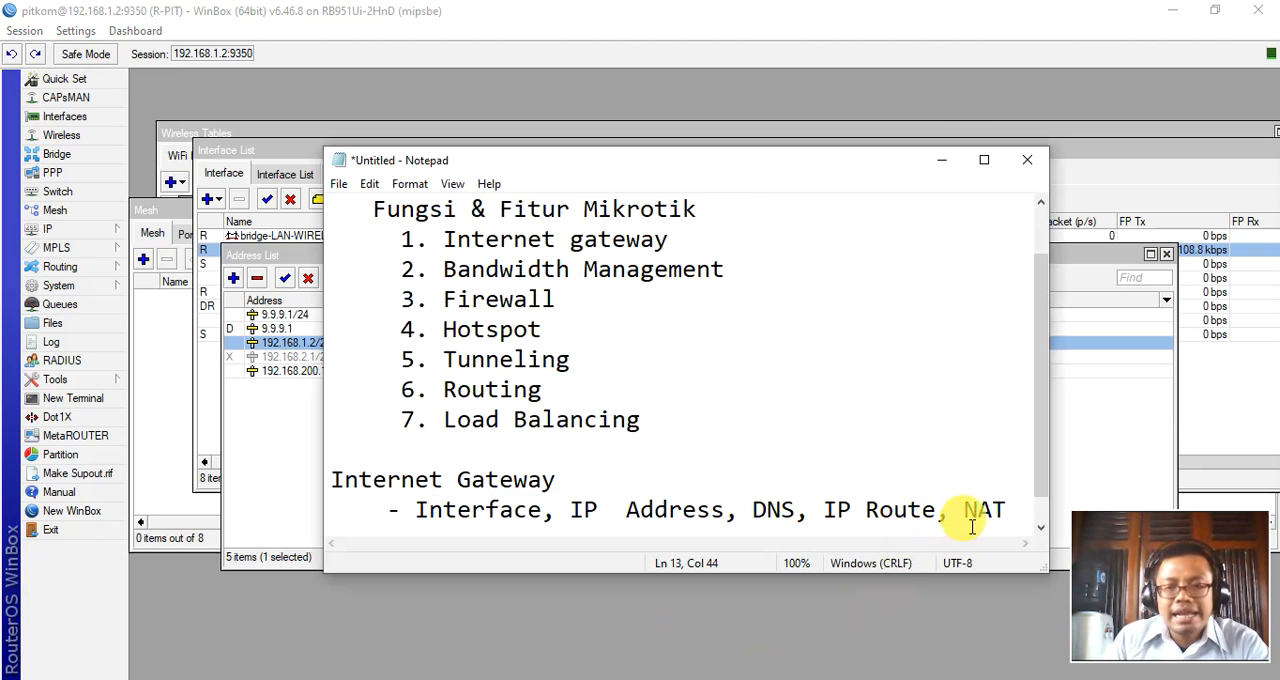
pyautogui.moveTo(971, 527); pyautogui.dragTo(1005, 520)
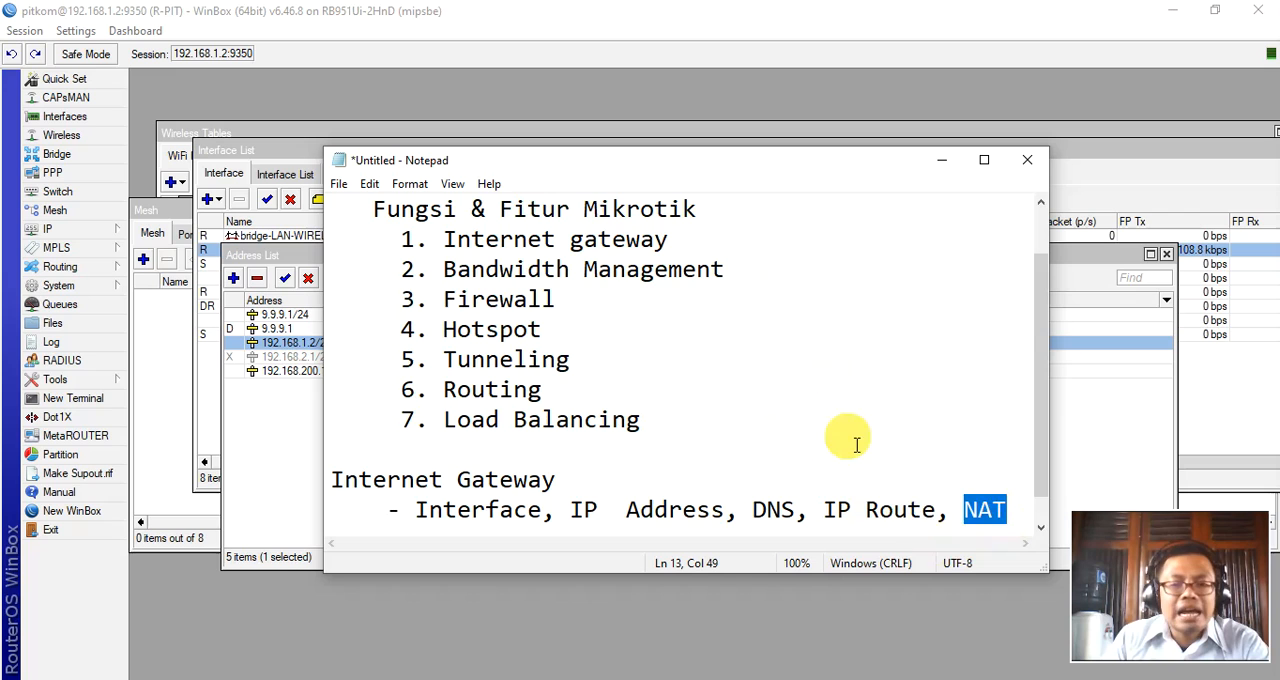
# Switch to WinBox, show the firewall's NAT rules, and review rule 1's chain, out interface and action before closing it.
pyautogui.click(57, 231)
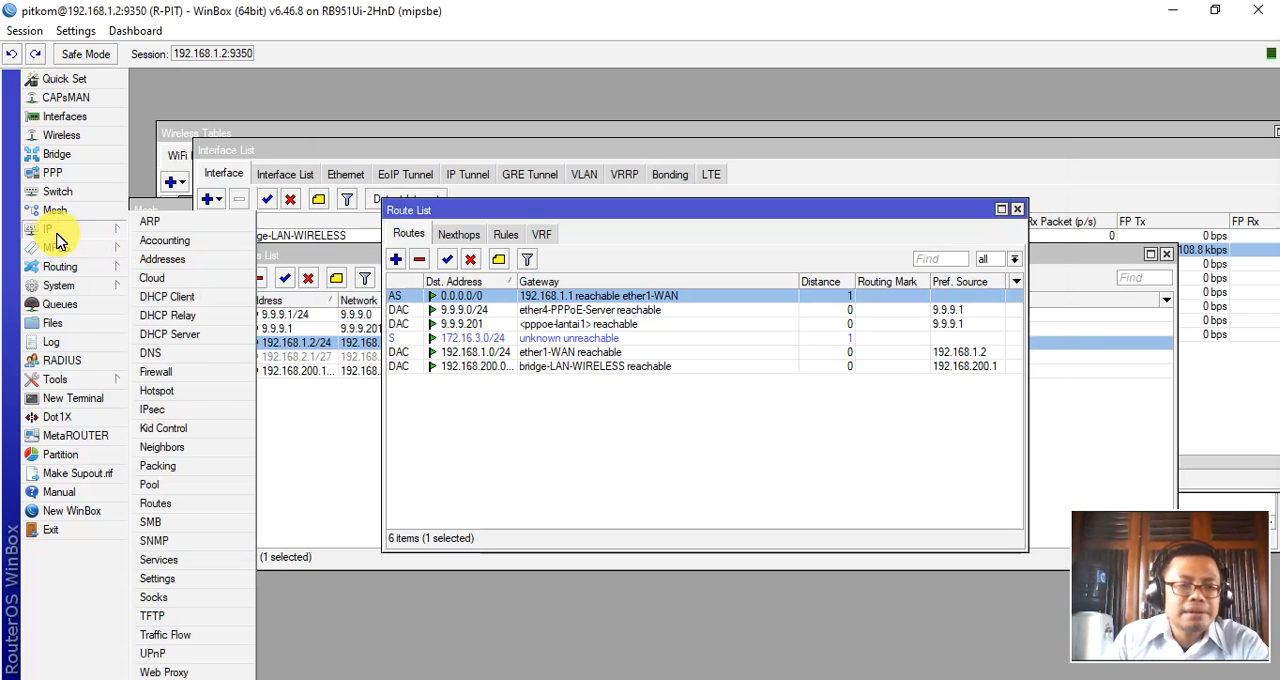
pyautogui.click(156, 375)
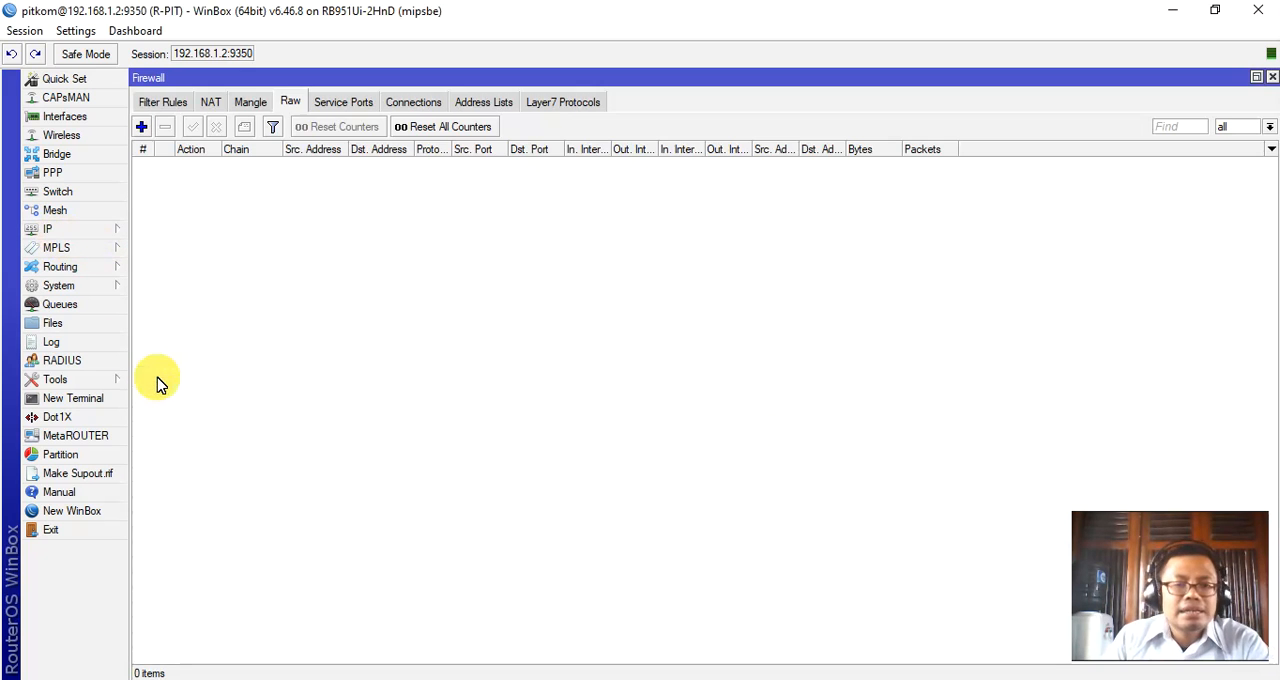
pyautogui.click(208, 110)
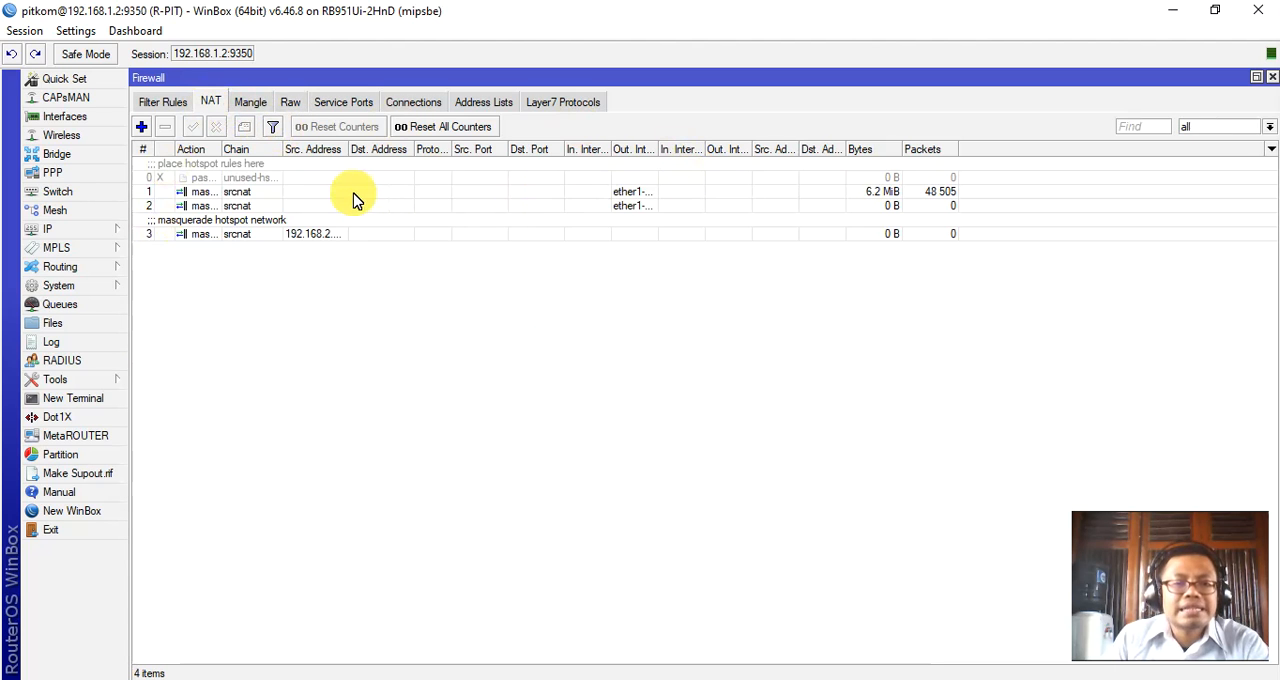
pyautogui.click(236, 193)
pyautogui.doubleClick(237, 197)
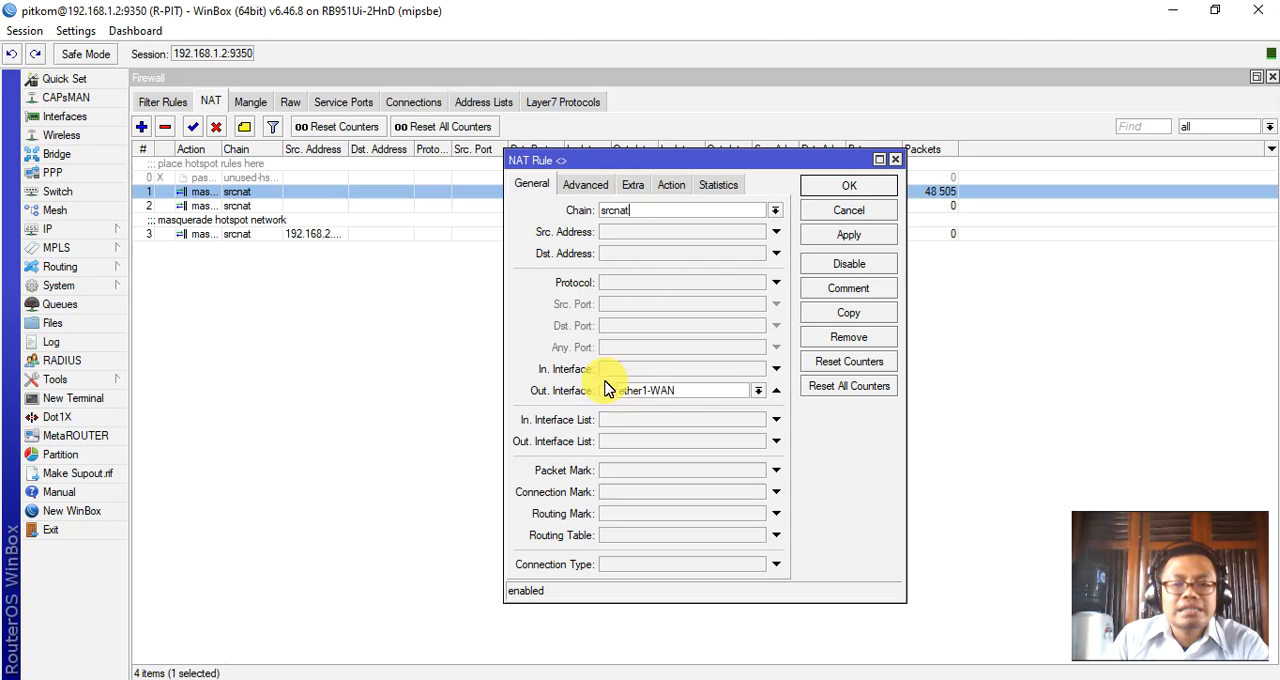
pyautogui.click(680, 186)
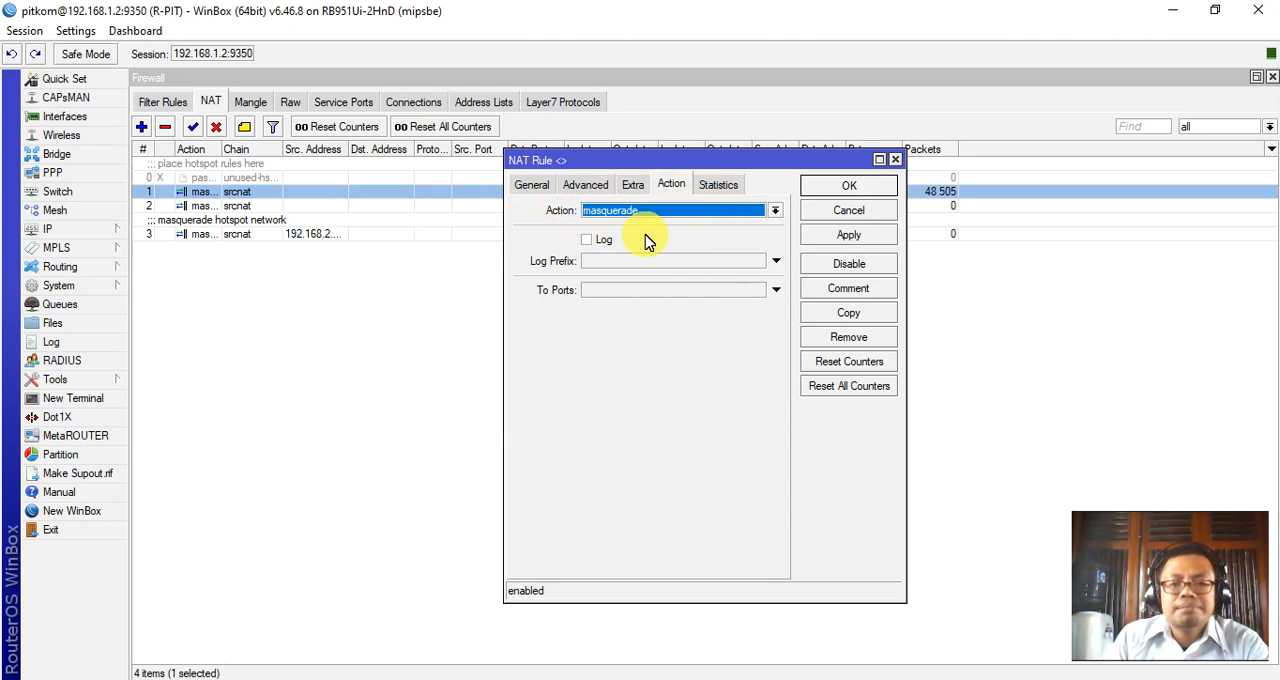
pyautogui.click(864, 240)
pyautogui.click(862, 188)
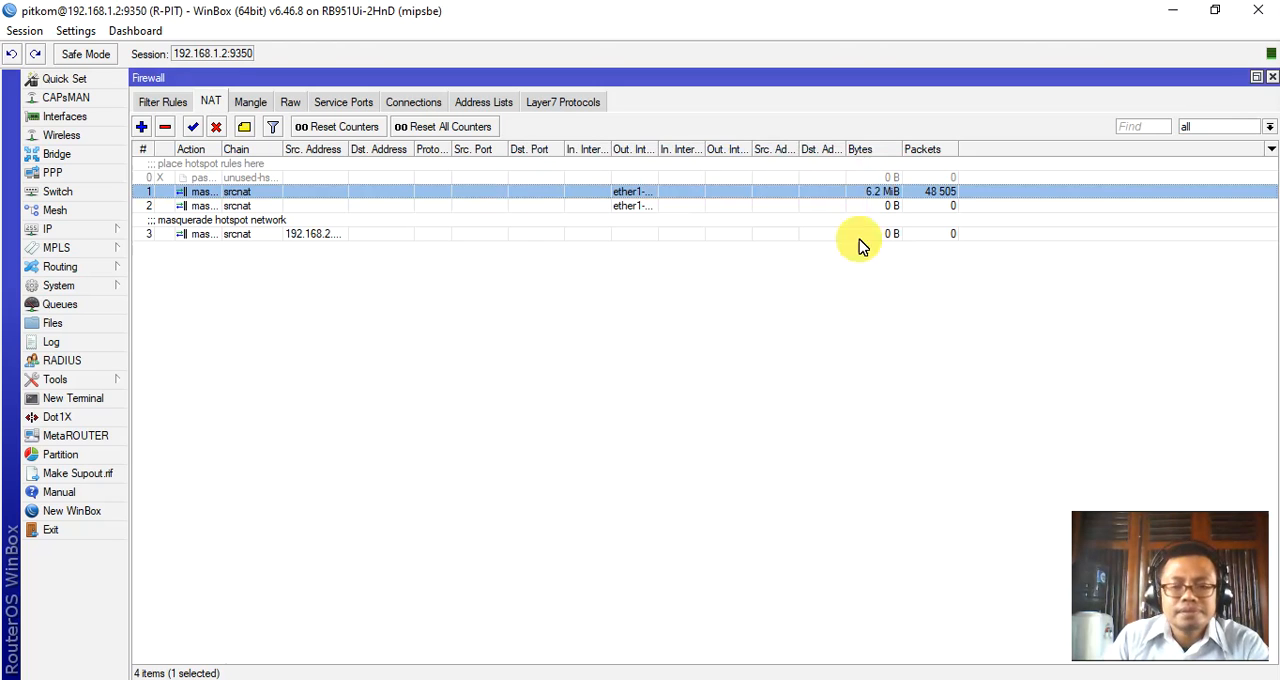
# Switch to the Notepad notes and add the heading "Bandwidth Management" below the Internet Gateway section, leaving a blank line between.
pyautogui.click(725, 678)
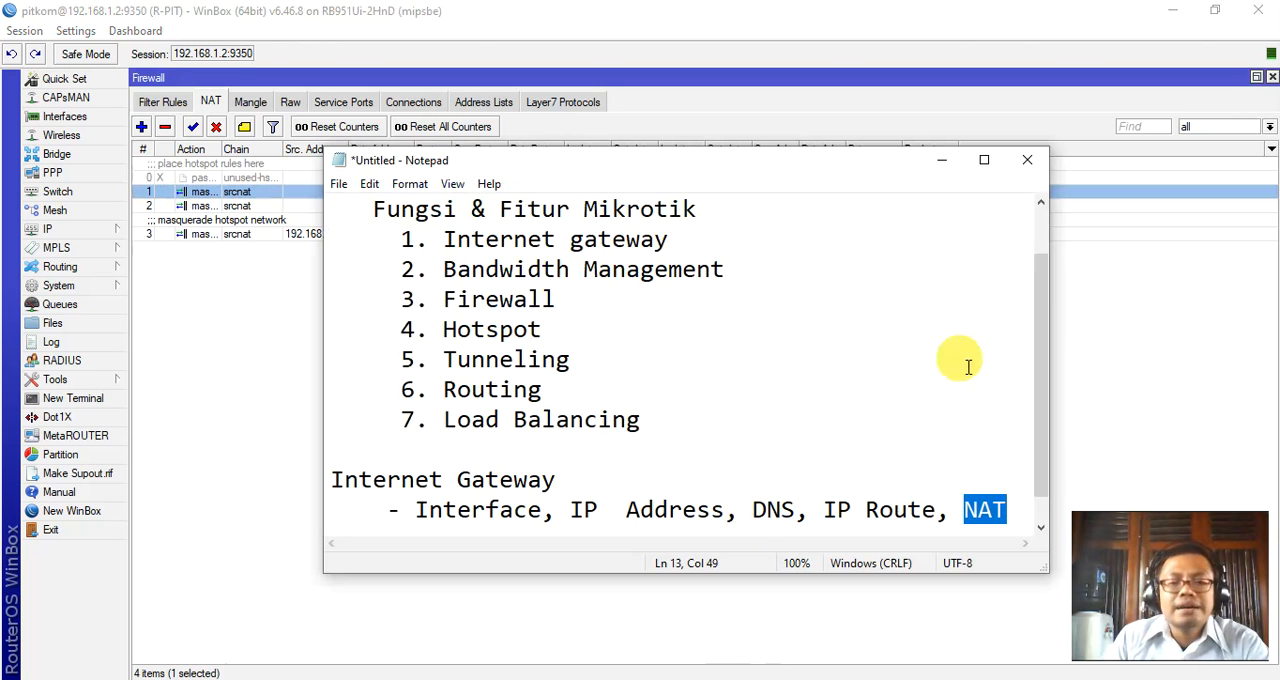
pyautogui.click(1002, 512)
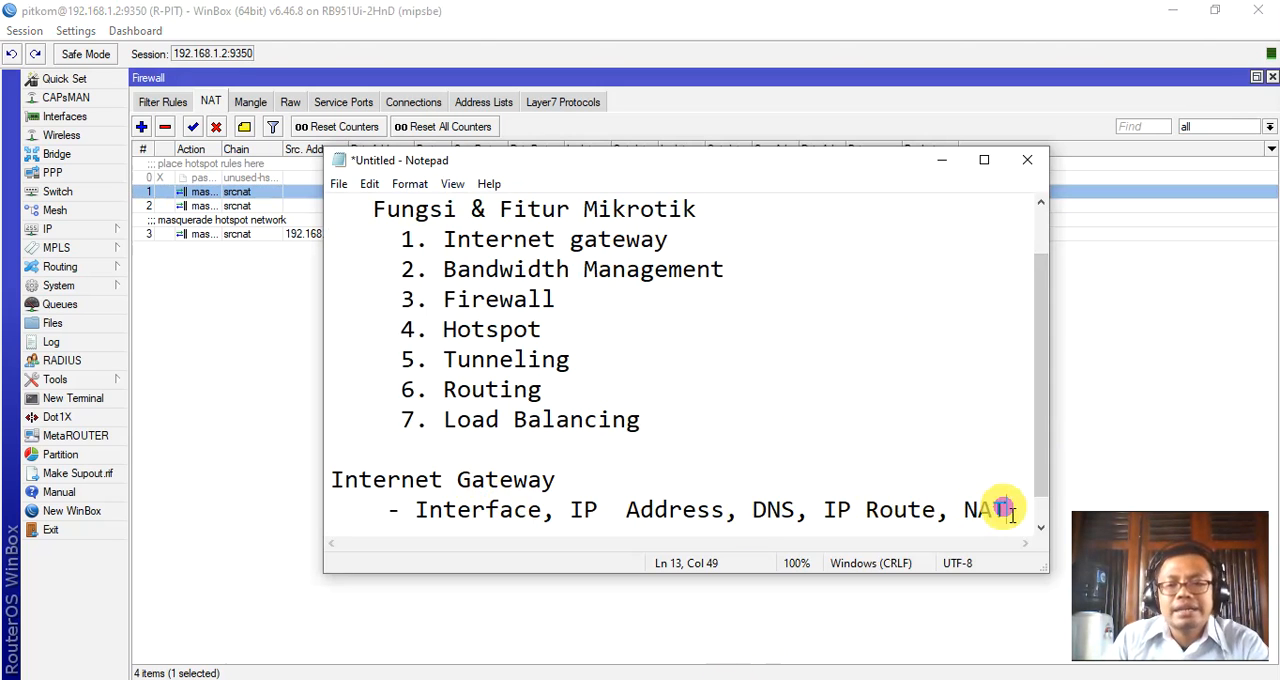
pyautogui.press('Return')
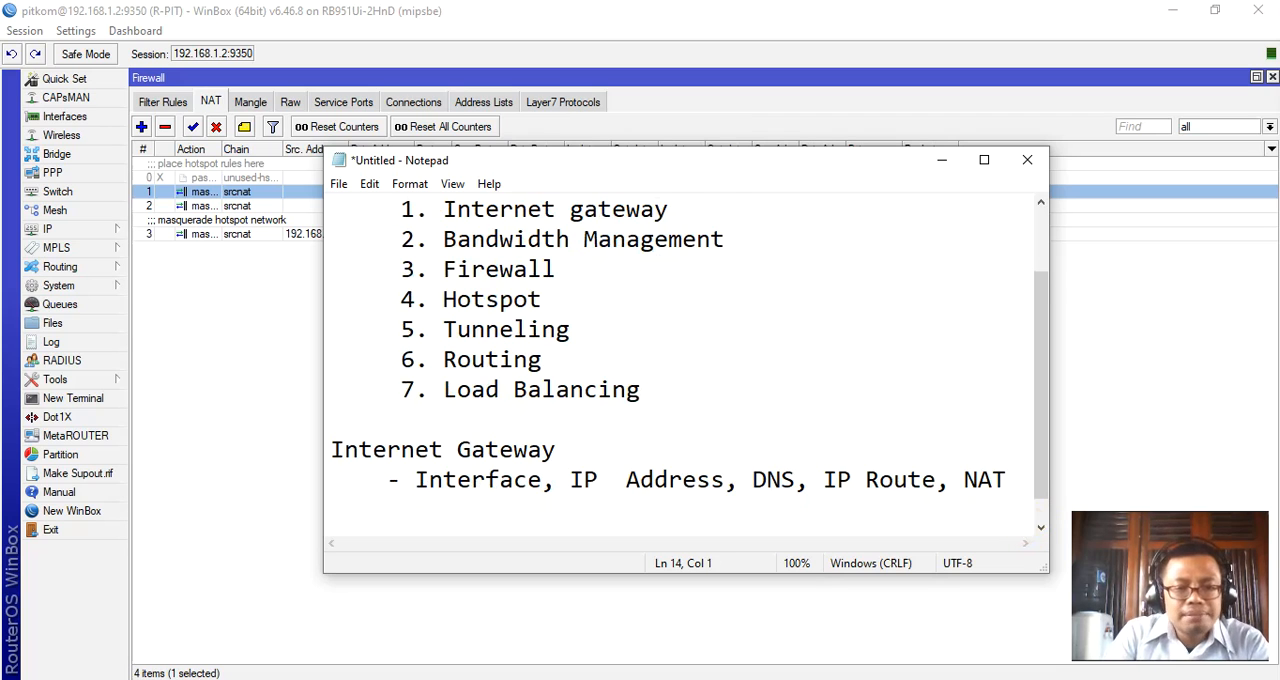
pyautogui.press('Return')
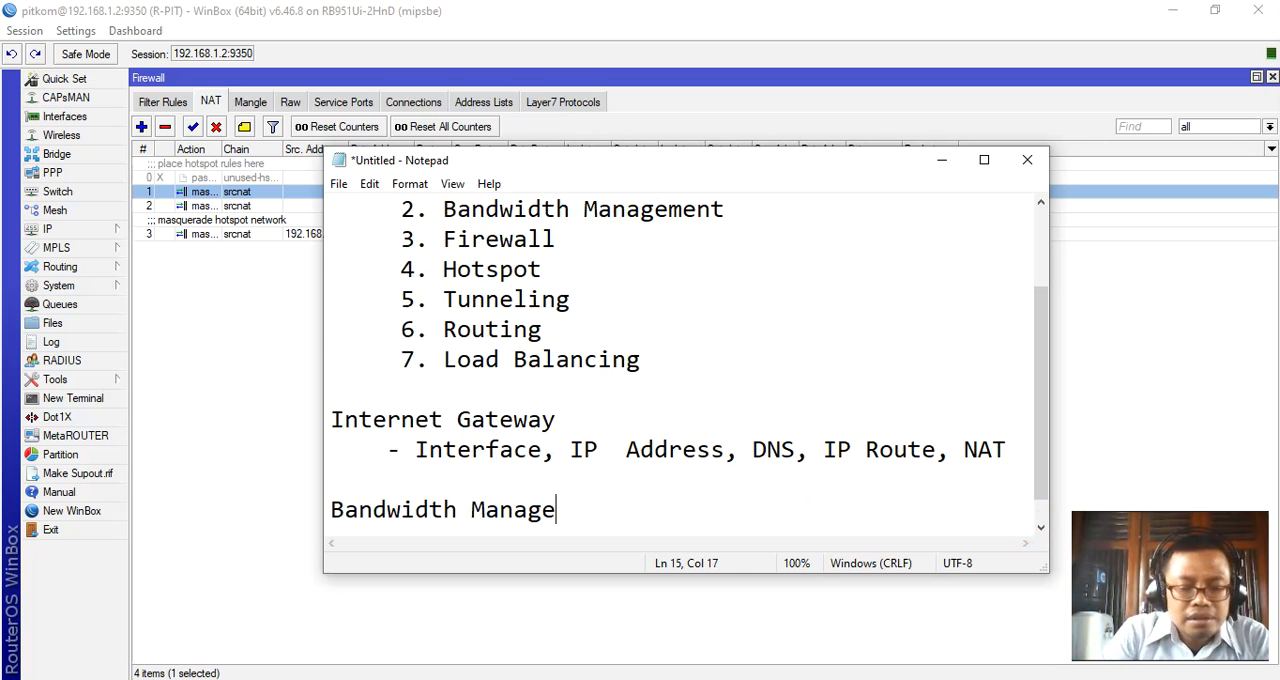
pyautogui.write('Bandwidth Management')
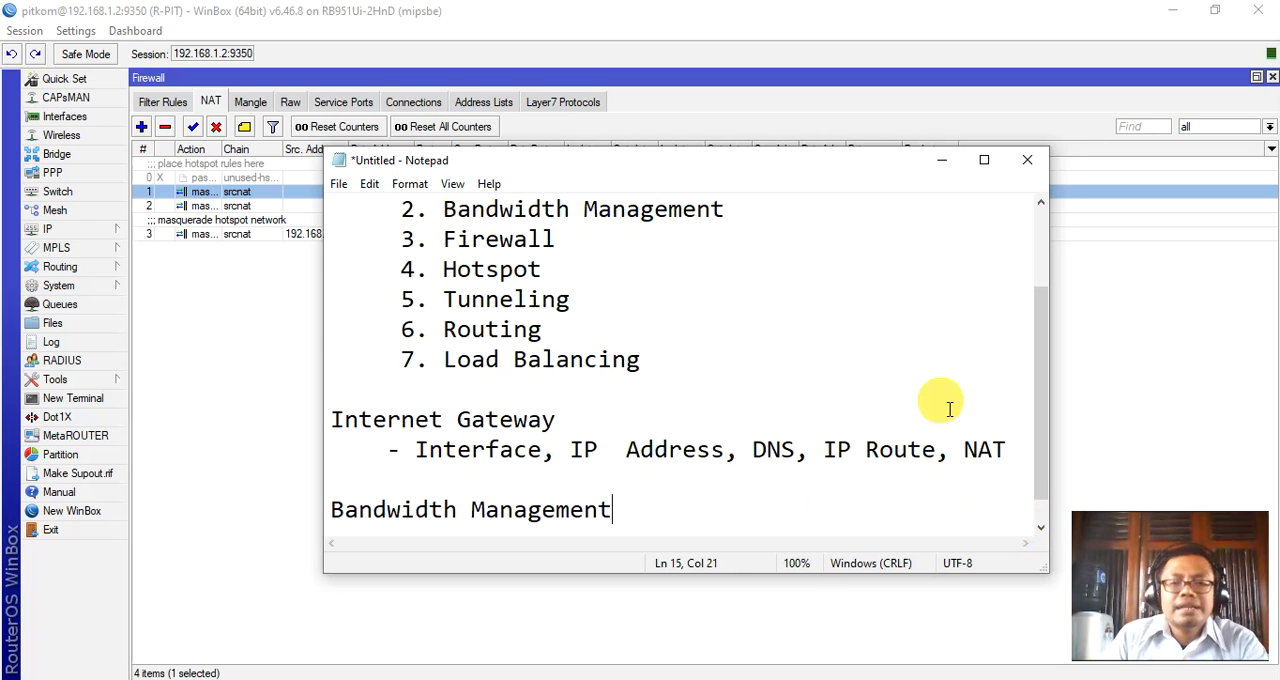
pyautogui.scroll(2, 946, 406)
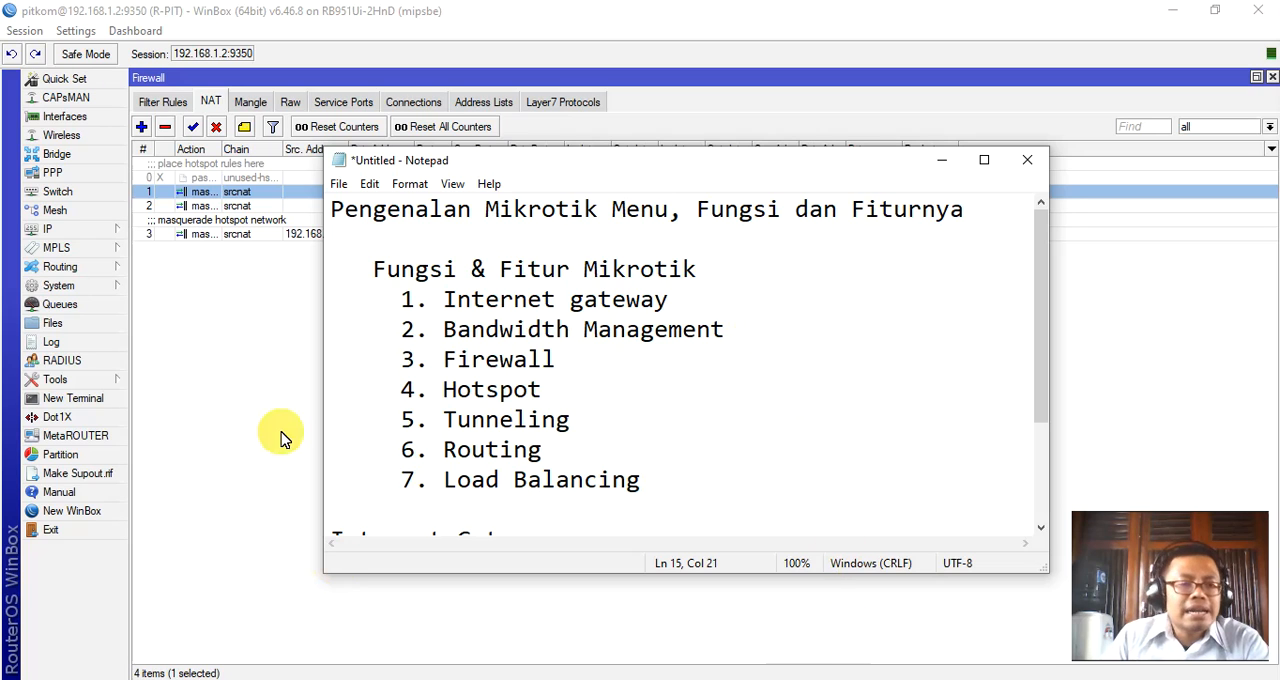
# Switch to WinBox, show the queue list, and compare the simple queues with the queue tree.
pyautogui.click(72, 308)
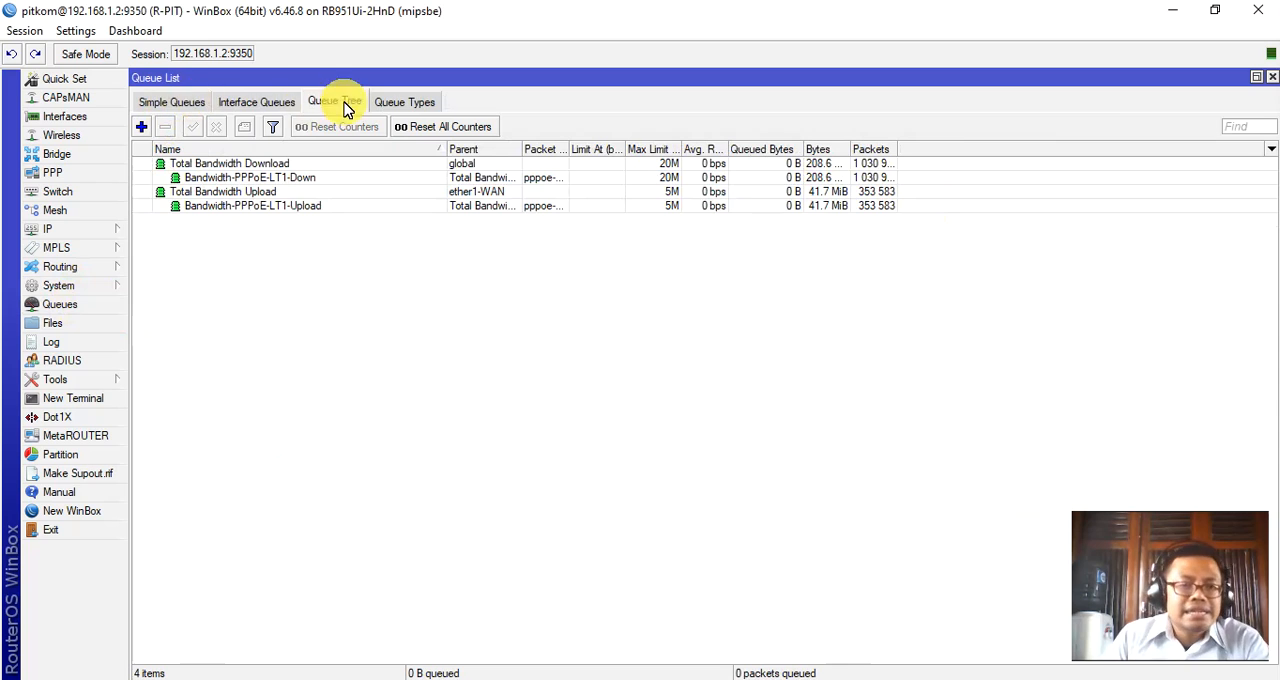
pyautogui.click(184, 104)
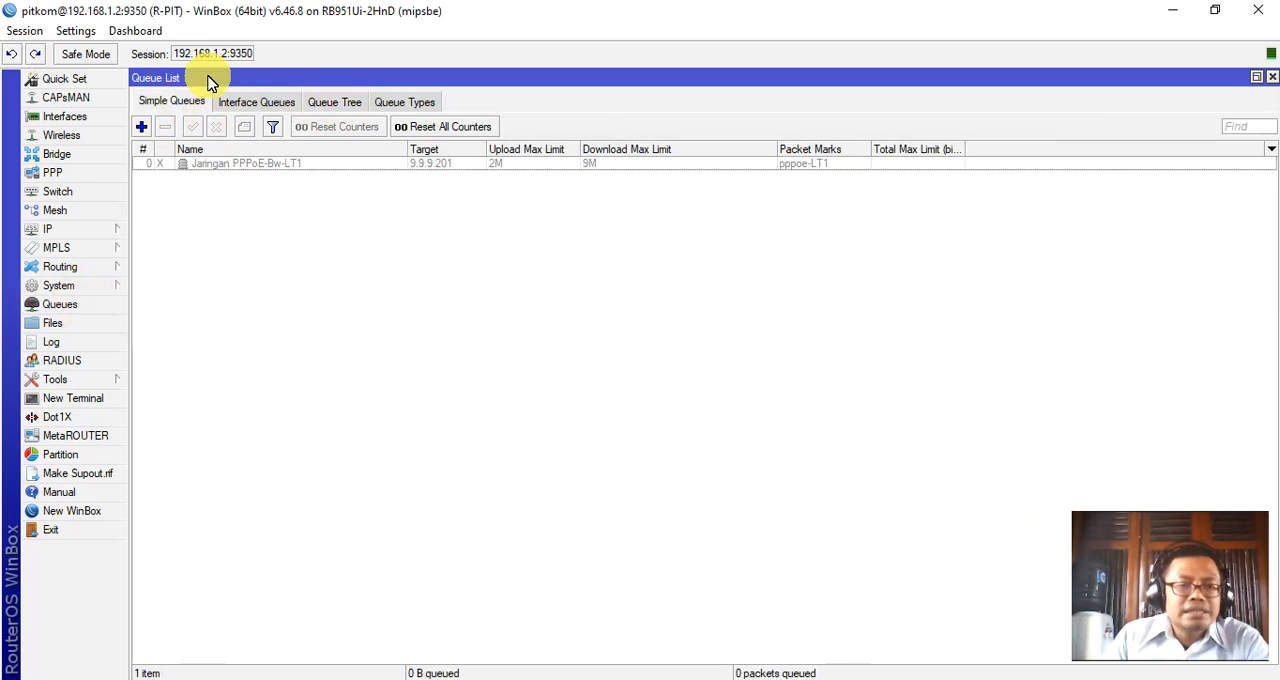
pyautogui.click(340, 104)
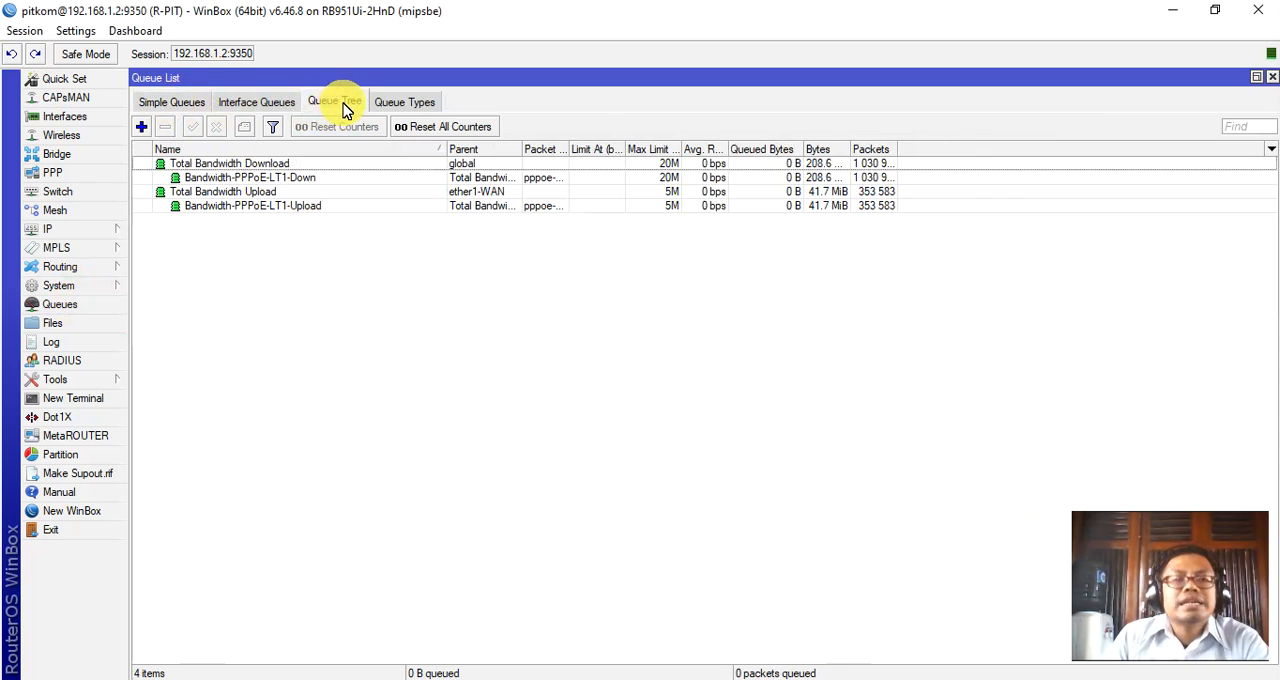
pyautogui.click(156, 106)
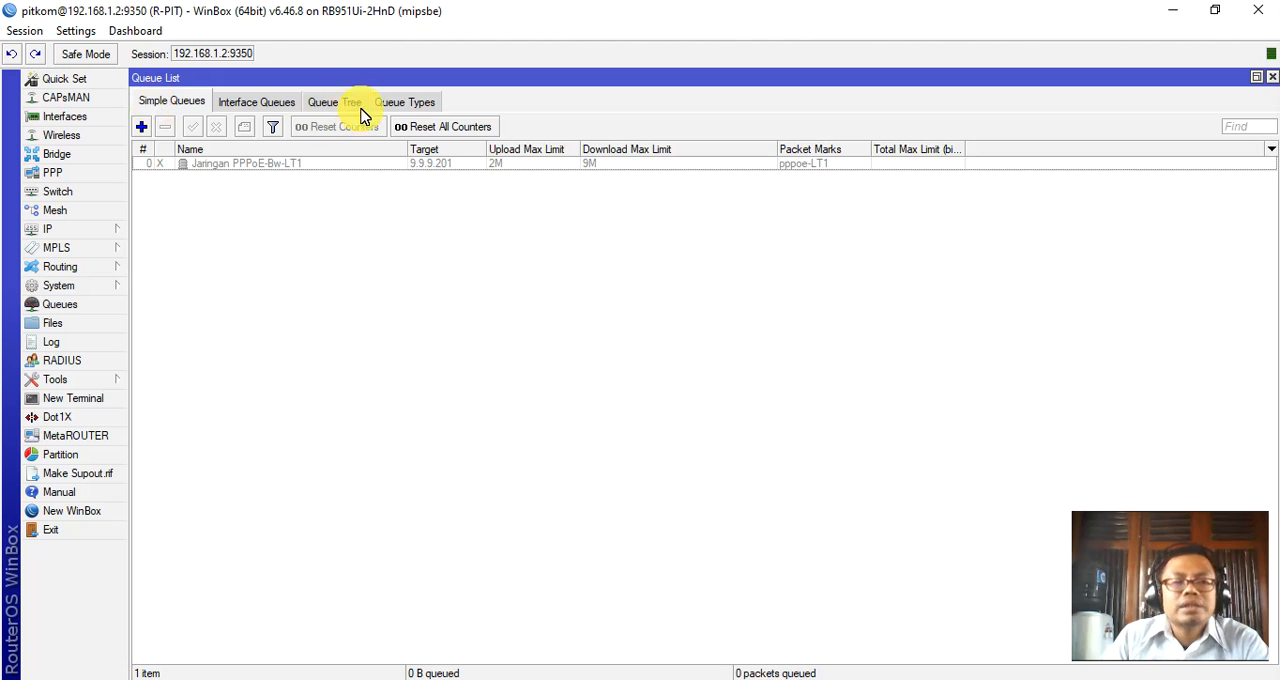
pyautogui.click(345, 108)
pyautogui.click(178, 105)
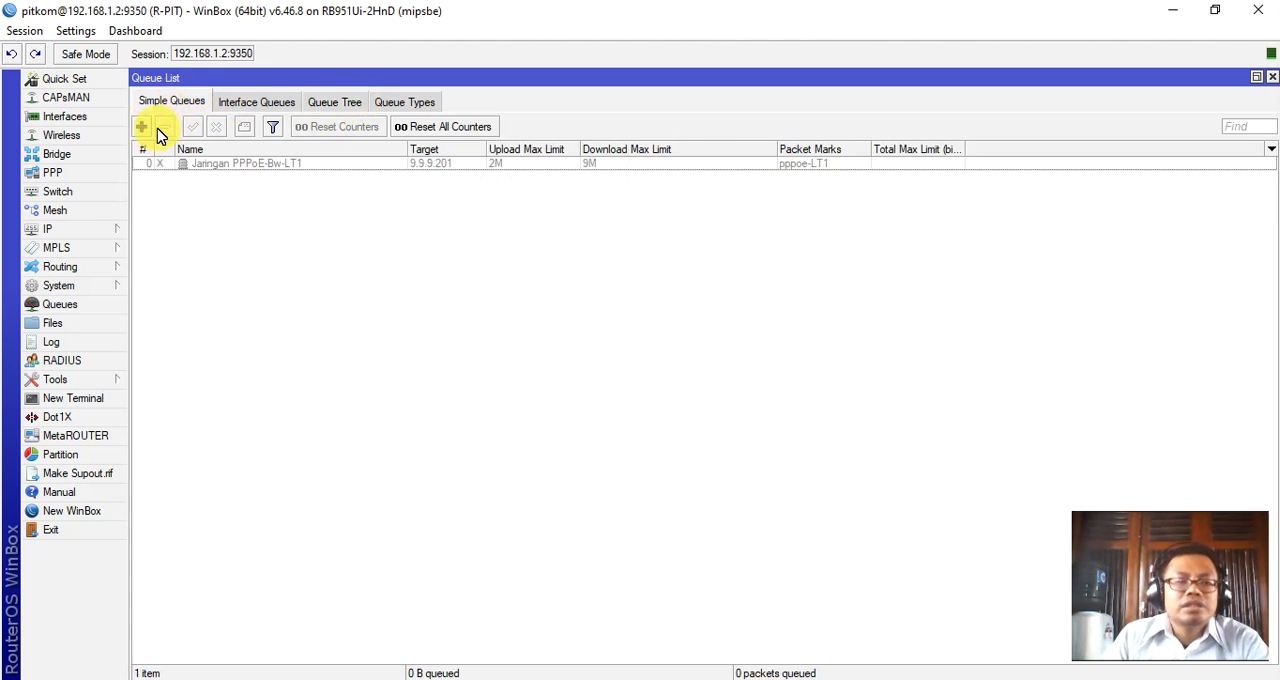
# Add a simple queue, keeping the default name, target and unlimited upload and download limits.
pyautogui.click(142, 128)
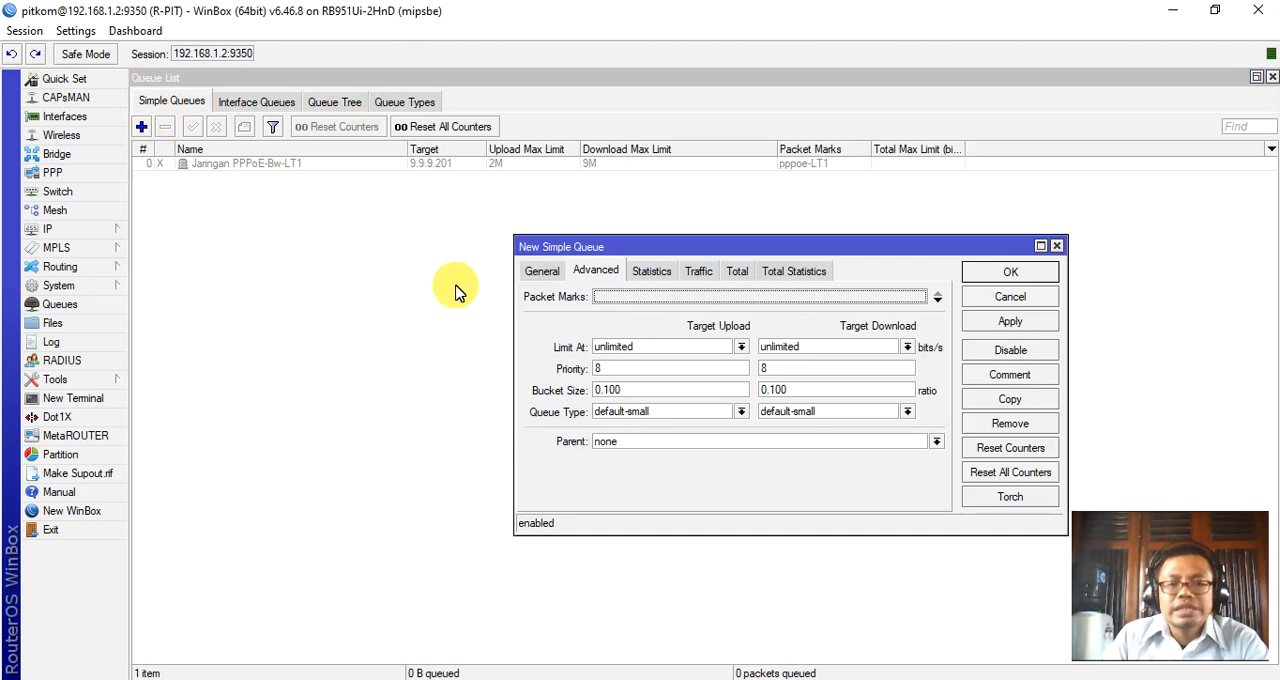
pyautogui.click(535, 272)
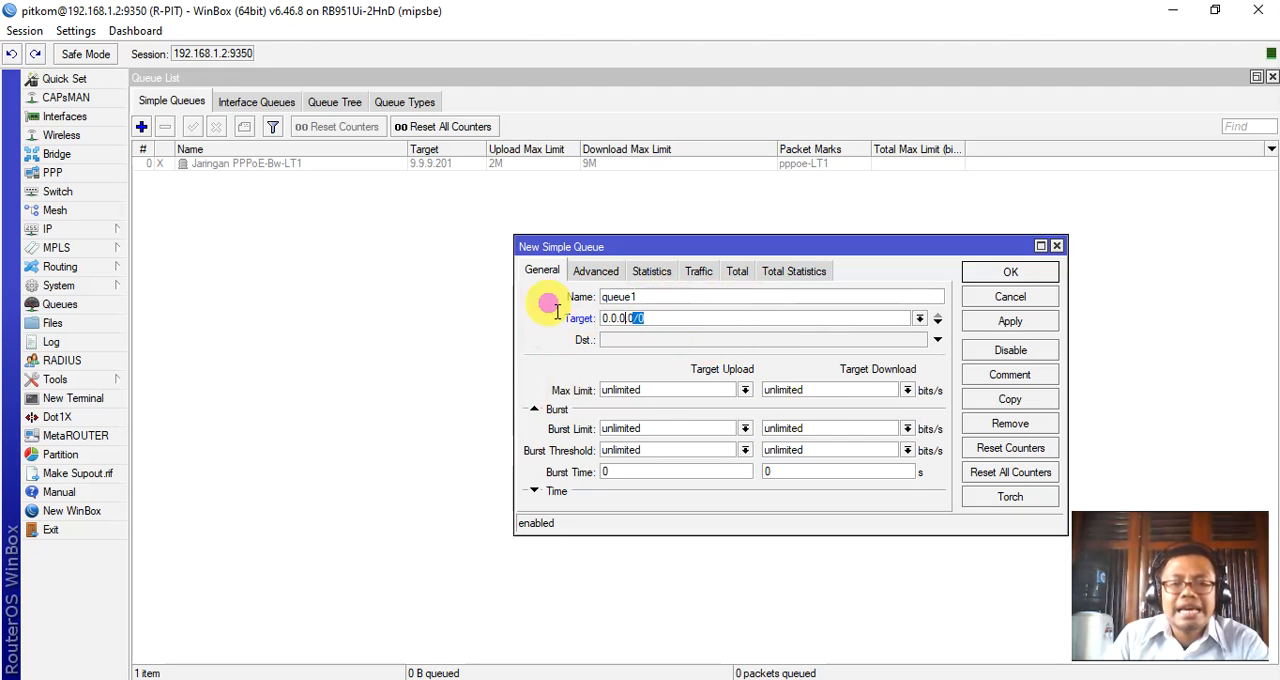
pyautogui.press('Tab')
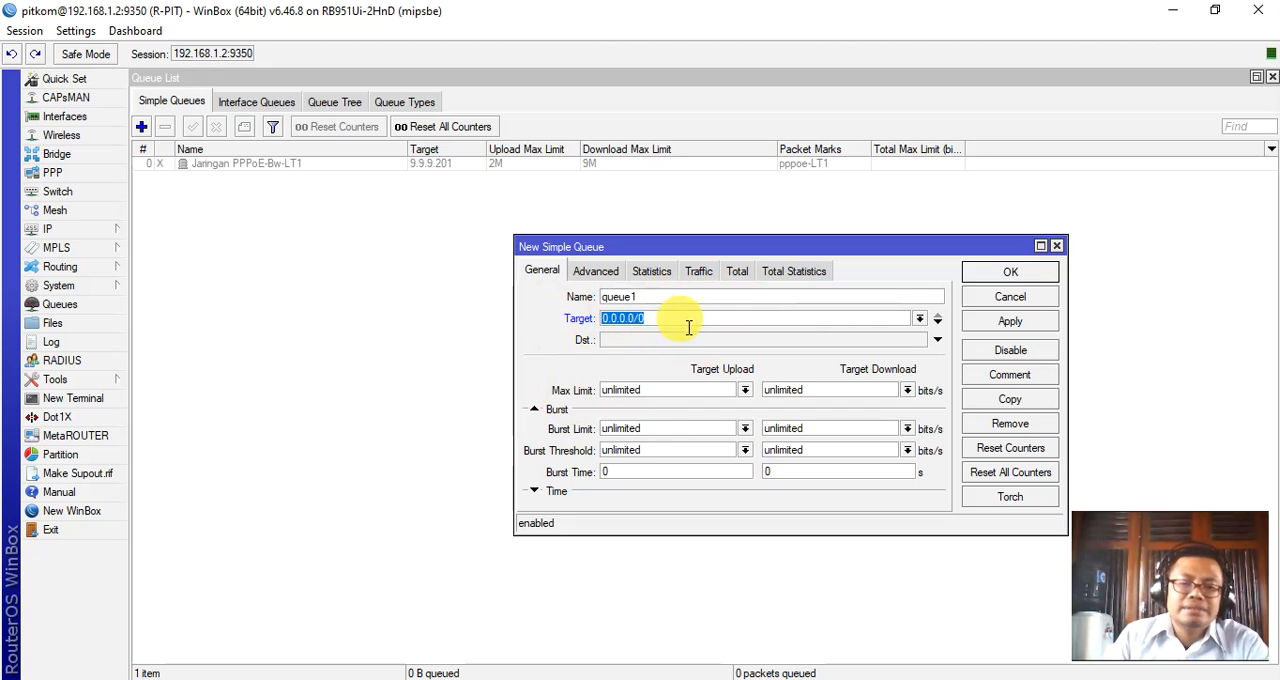
pyautogui.click(1008, 272)
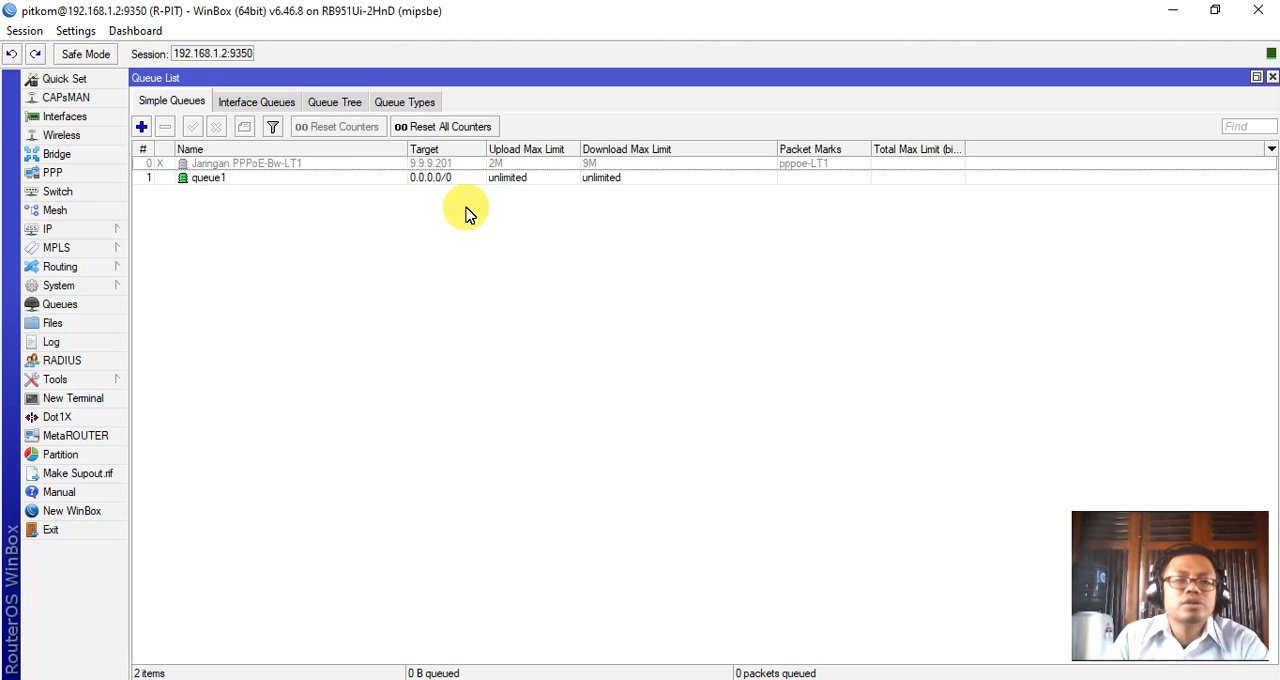
# Show the queue tree and review the settings of the "Total Bandwidth Download" queue before closing it without changes.
pyautogui.click(337, 104)
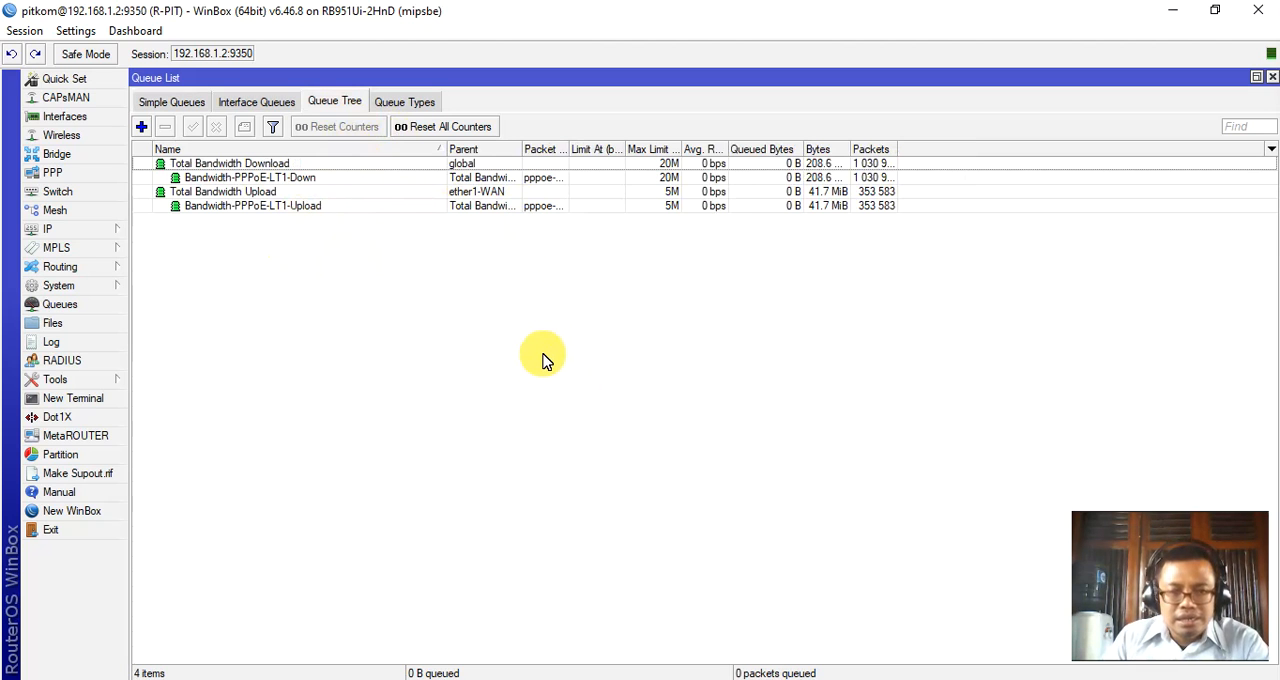
pyautogui.doubleClick(286, 165)
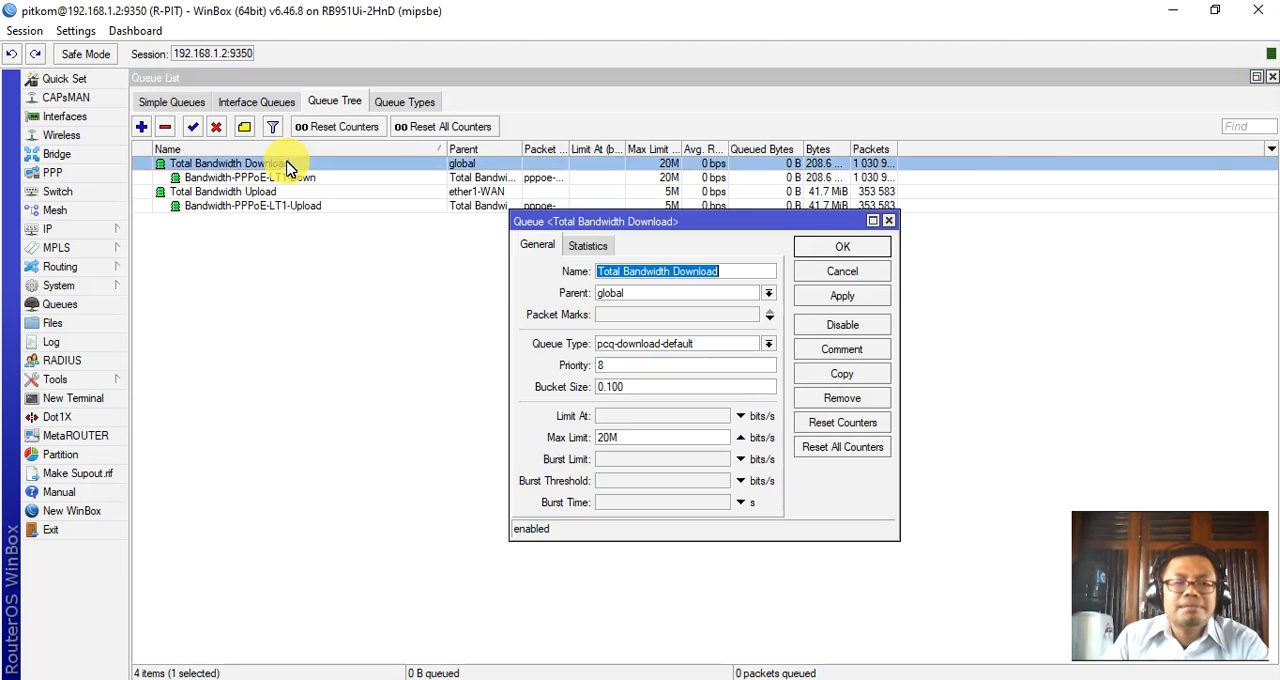
pyautogui.click(866, 271)
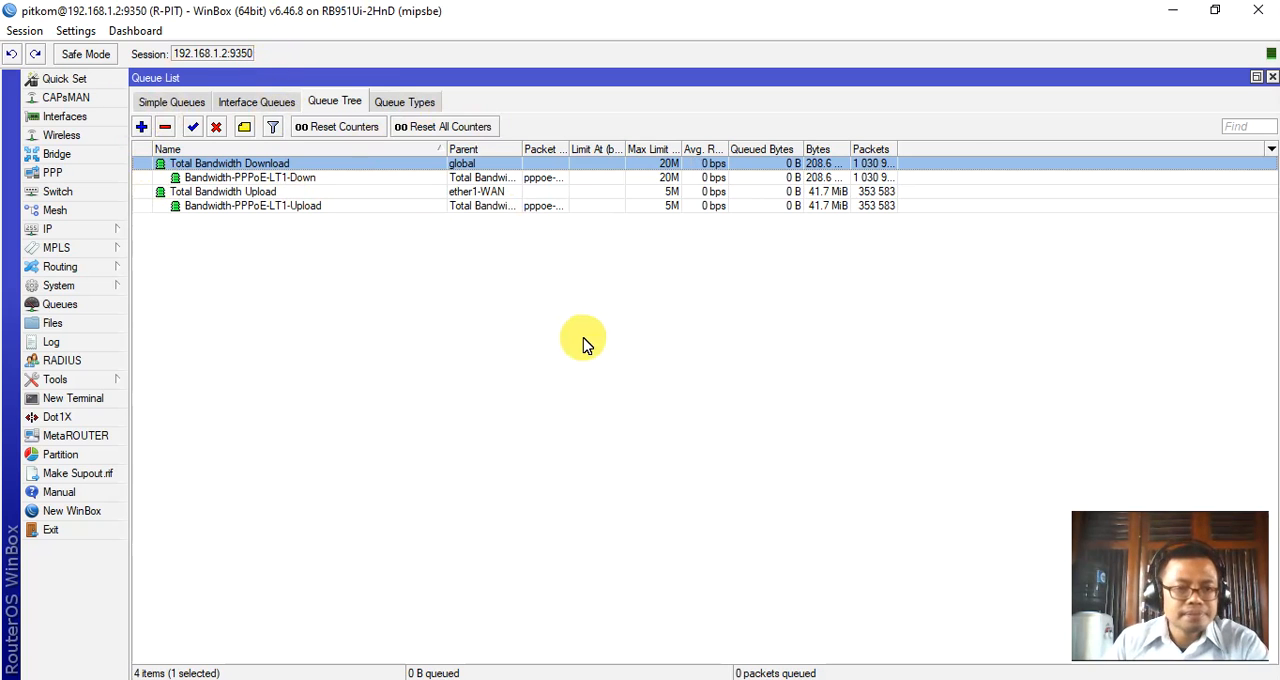
# Highlight "Firewall" in the Notepad feature list and switch to WinBox to show the firewall's filter rules.
pyautogui.click(714, 676)
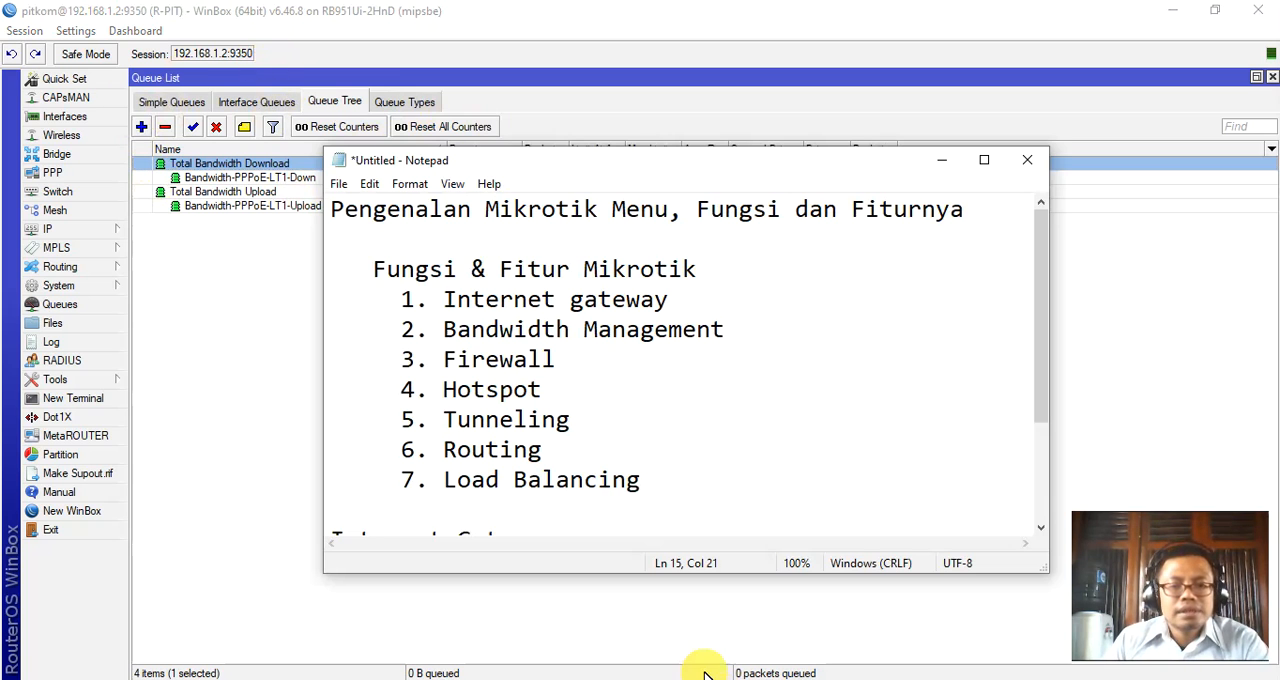
pyautogui.moveTo(443, 360); pyautogui.dragTo(577, 362)
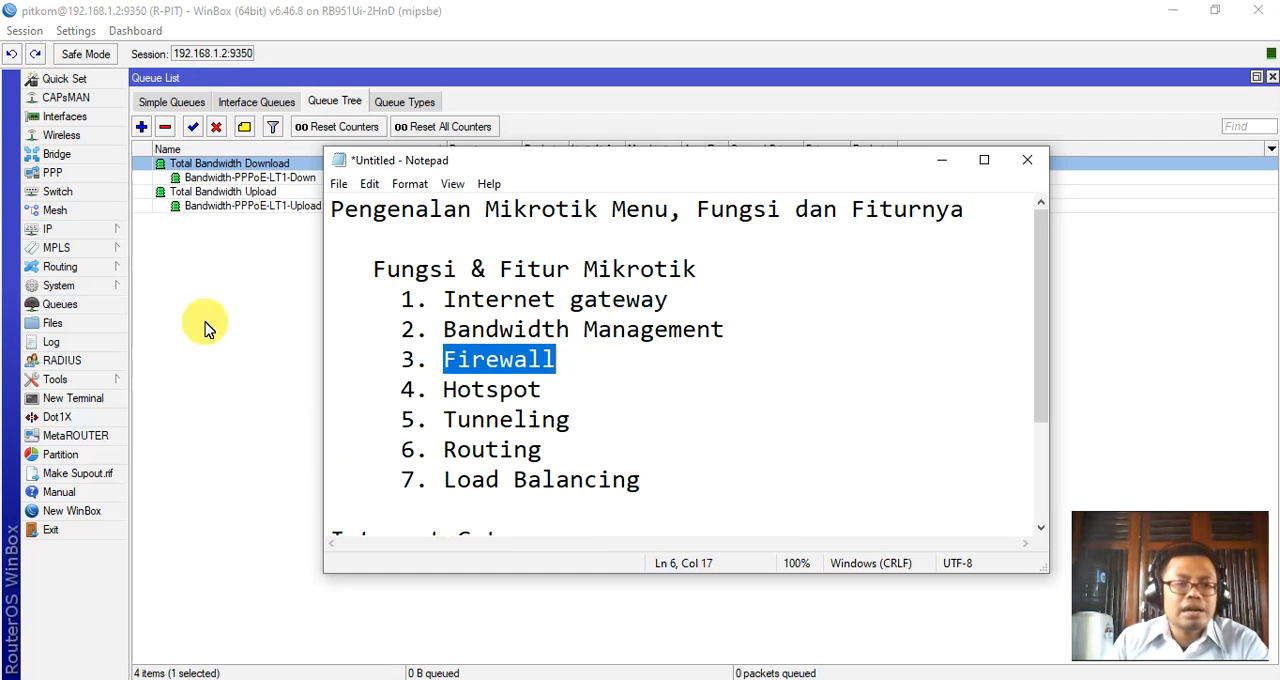
pyautogui.click(58, 231)
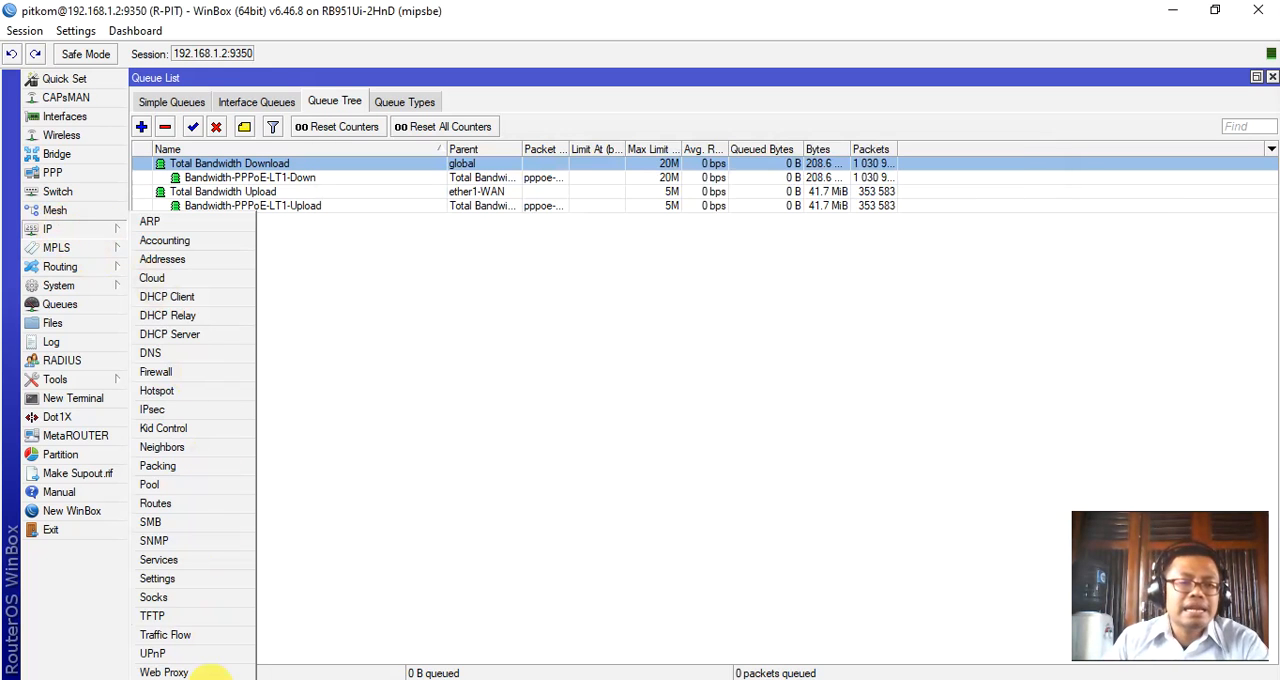
pyautogui.click(177, 372)
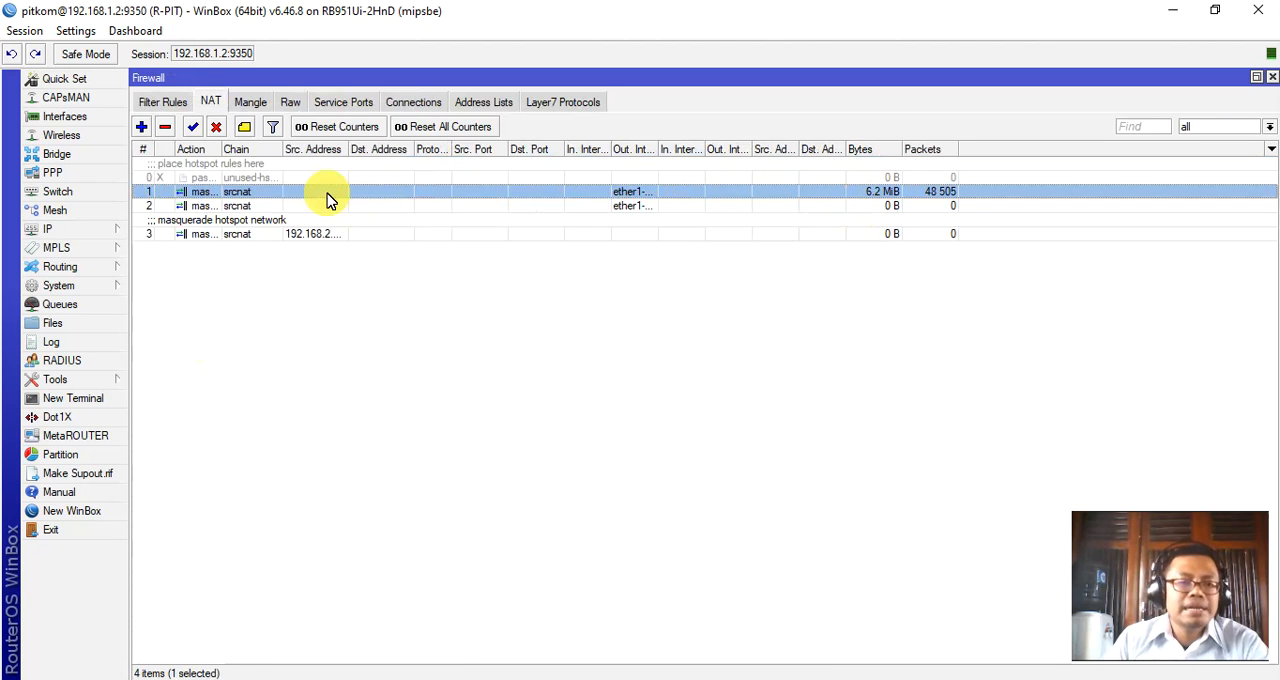
pyautogui.click(153, 100)
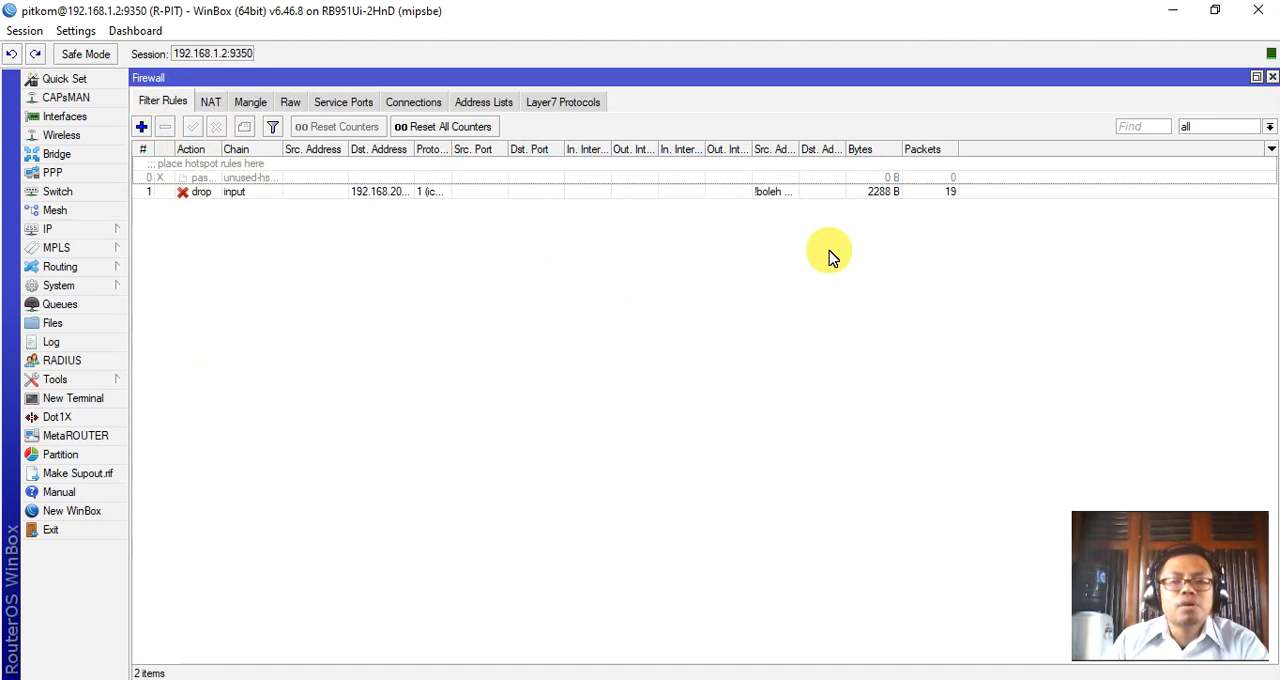
# Review the drop filter rule's chain, destination address, protocol and action before closing it.
pyautogui.click(443, 192)
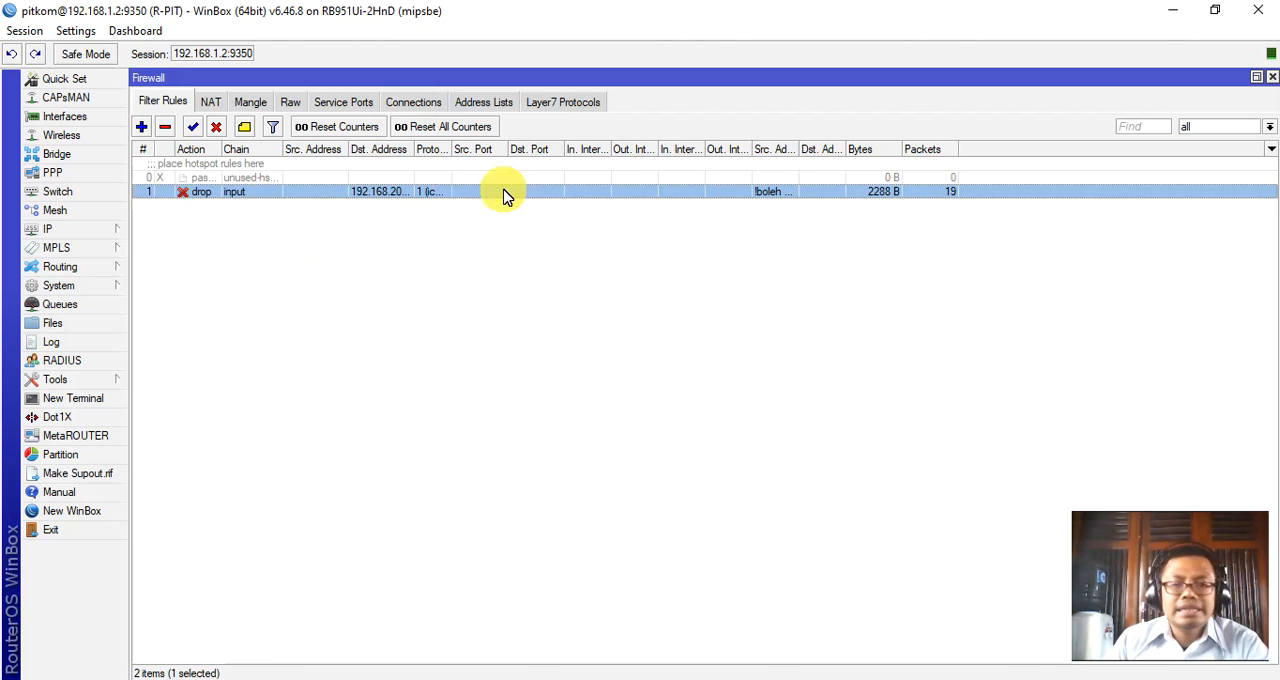
pyautogui.press('Return')
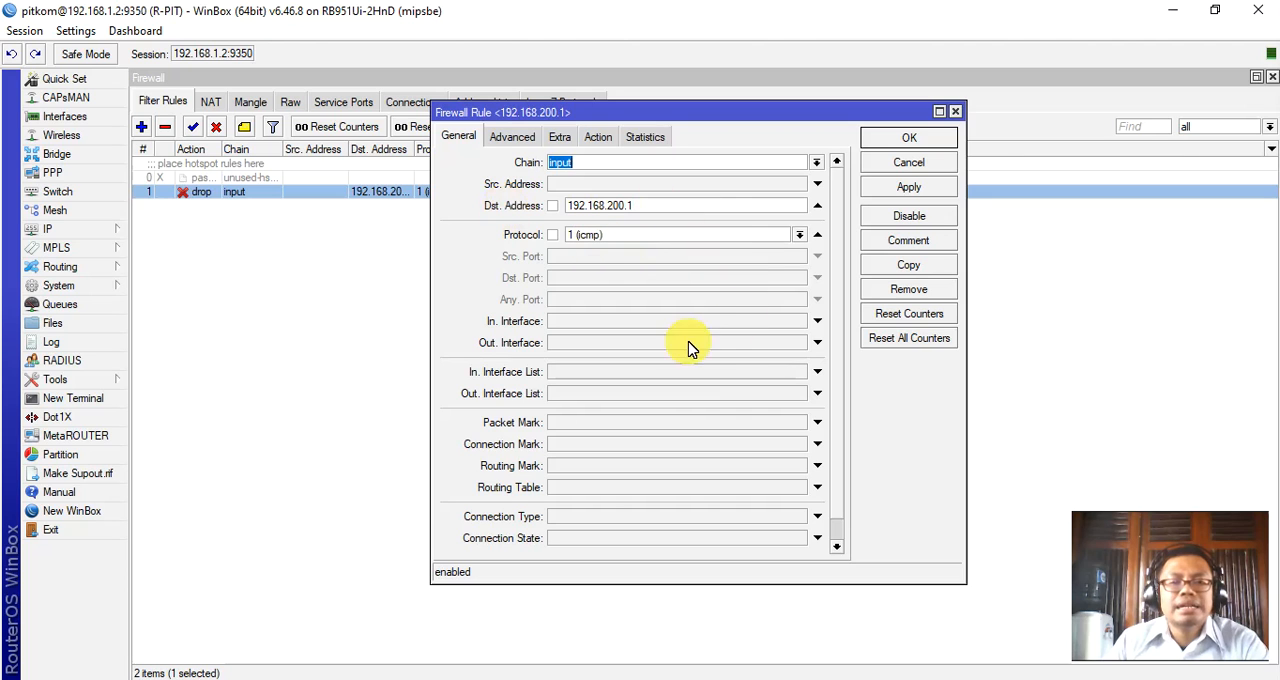
pyautogui.moveTo(643, 208); pyautogui.dragTo(532, 205)
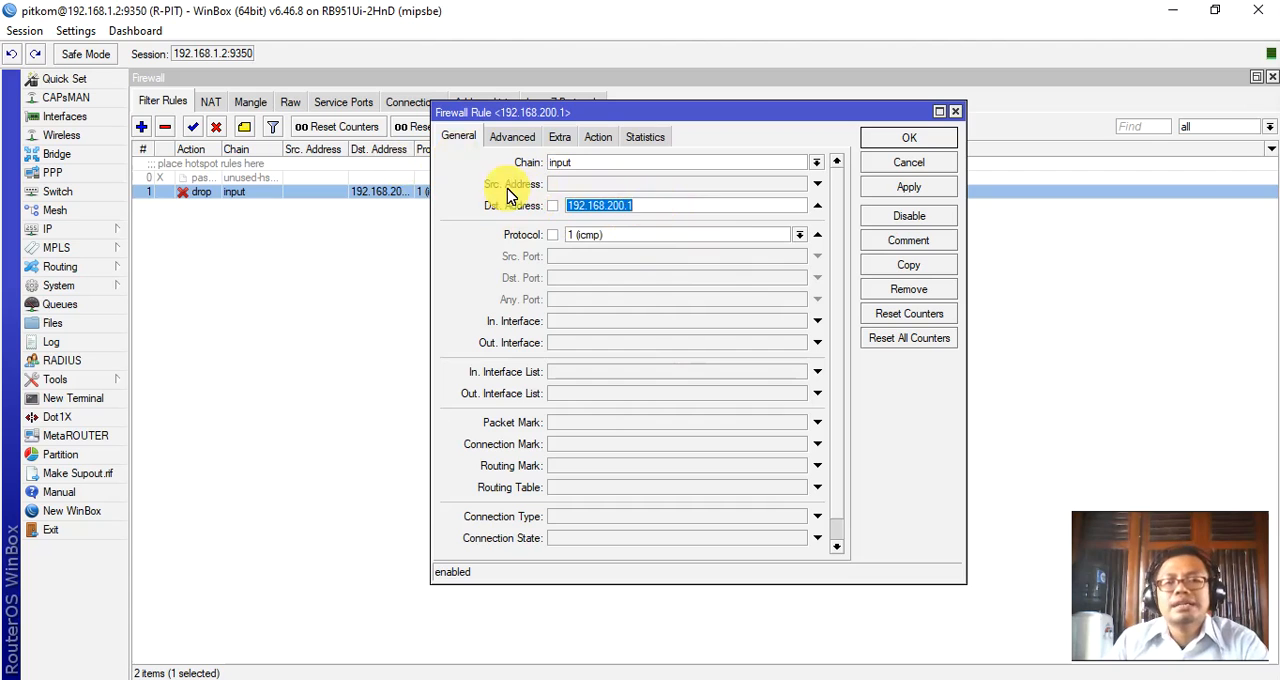
pyautogui.click(597, 138)
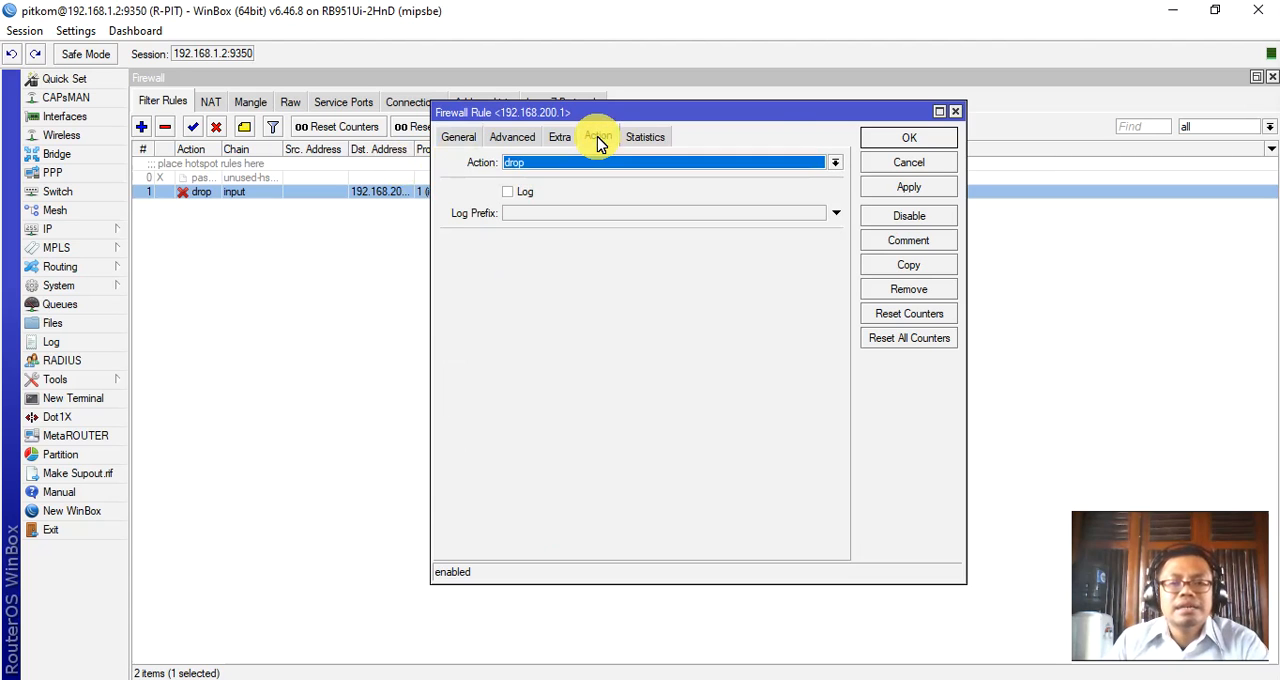
pyautogui.click(460, 138)
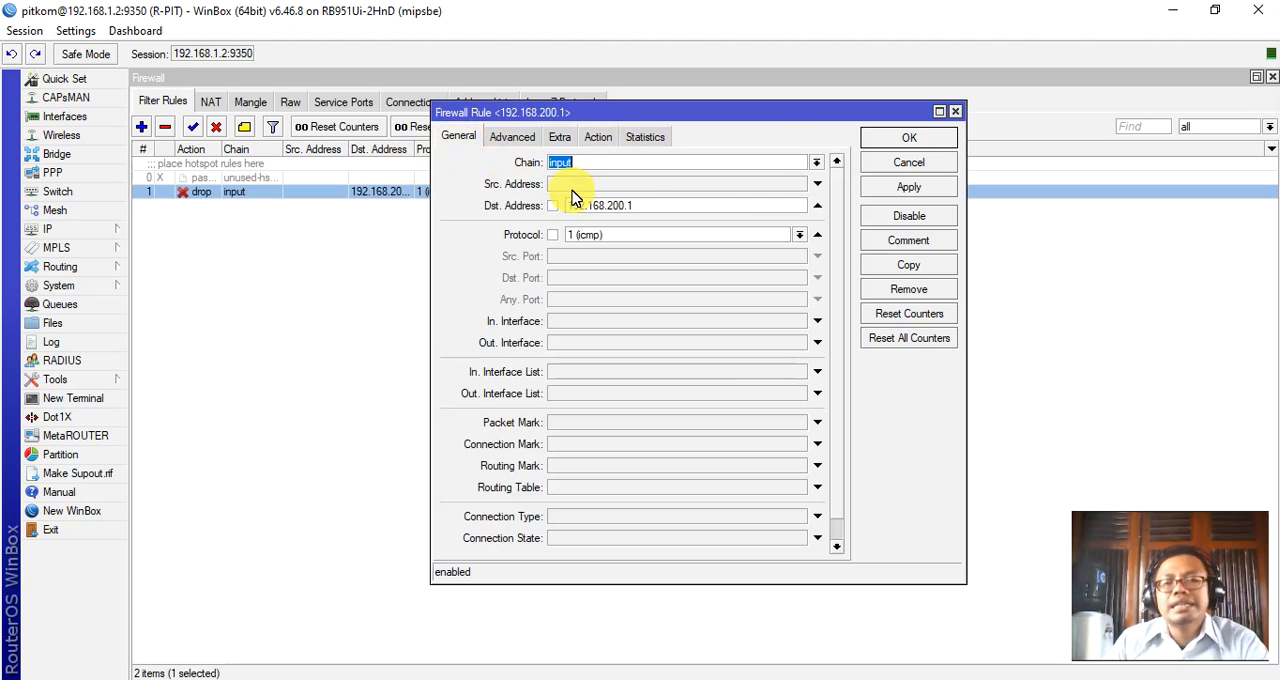
pyautogui.moveTo(657, 210); pyautogui.dragTo(525, 205)
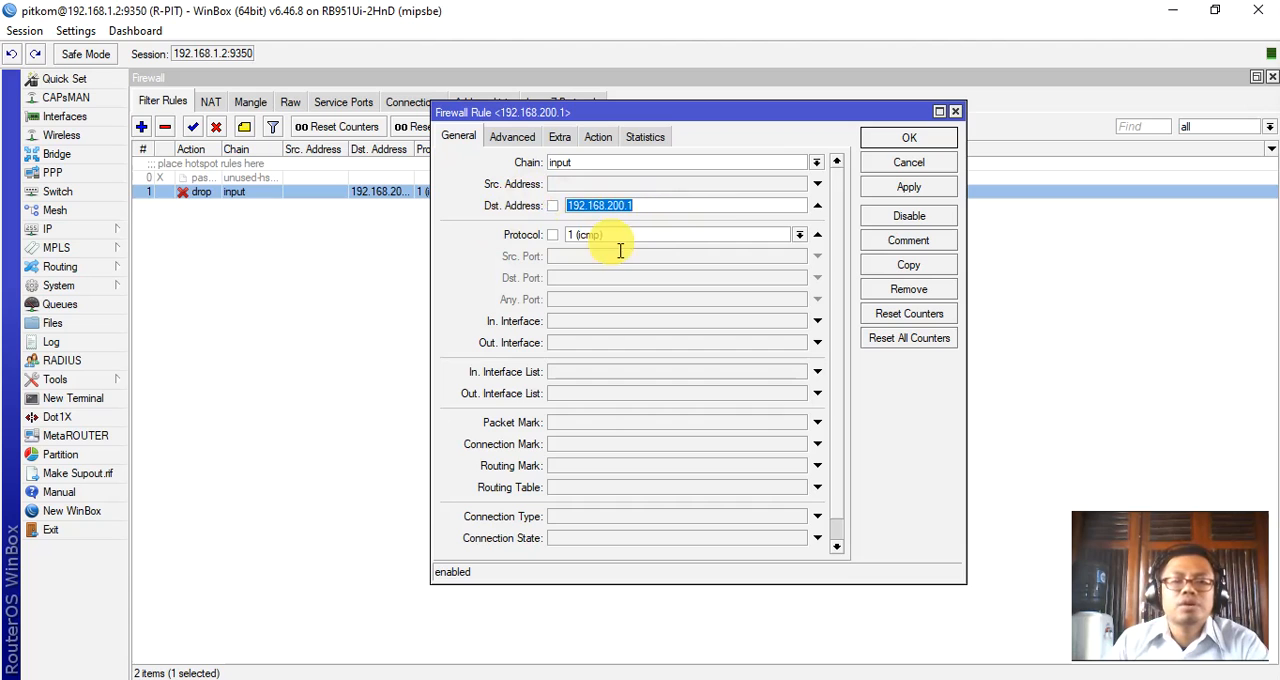
pyautogui.moveTo(616, 238); pyautogui.dragTo(526, 238)
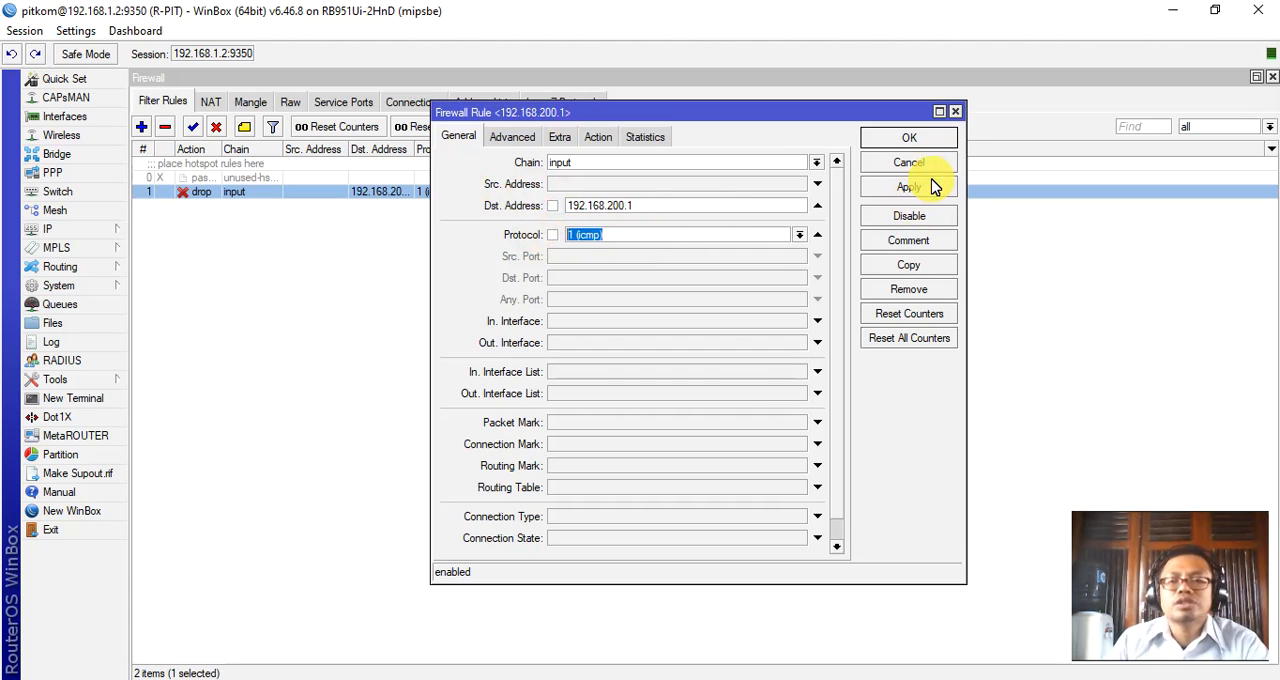
pyautogui.click(909, 138)
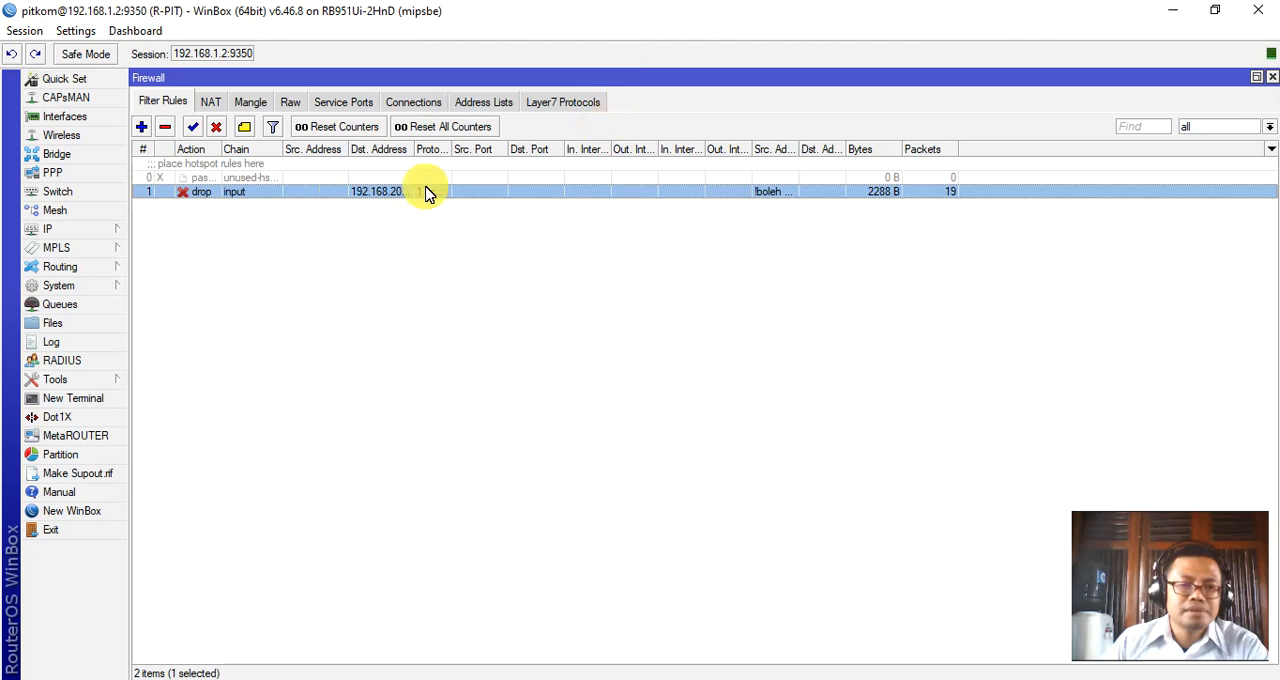
# Look through the firewall's NAT, mangle and raw rules.
pyautogui.click(212, 104)
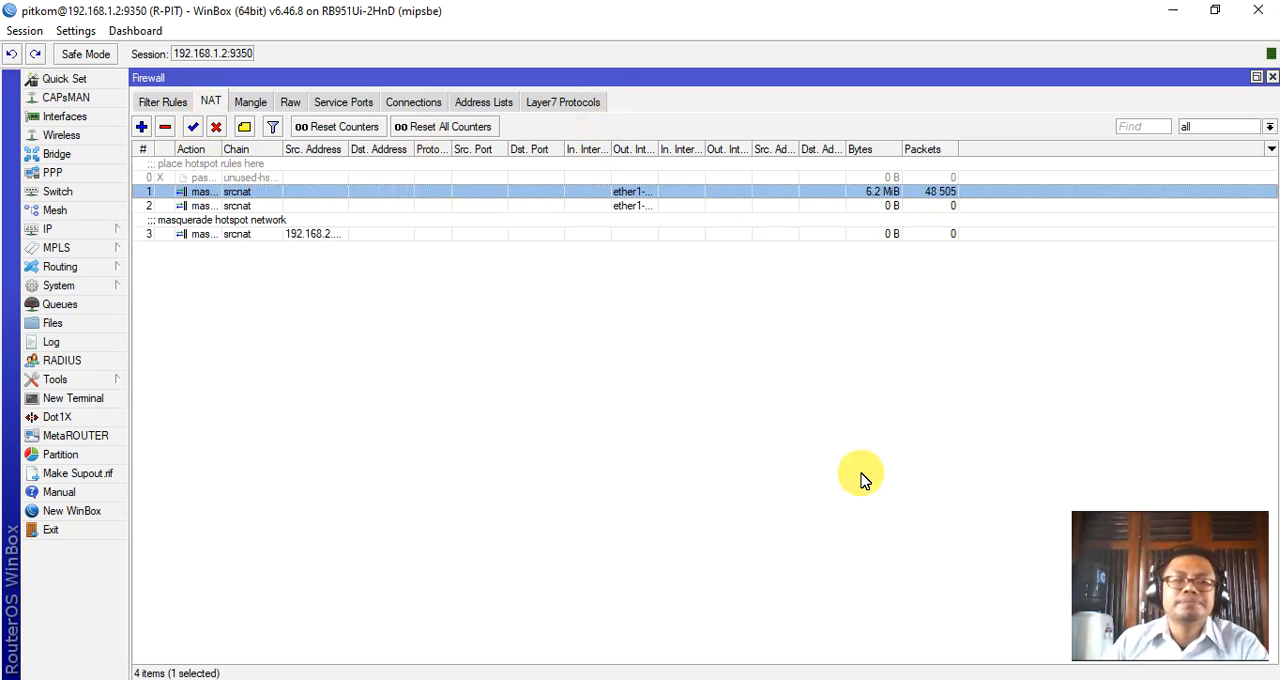
pyautogui.click(250, 104)
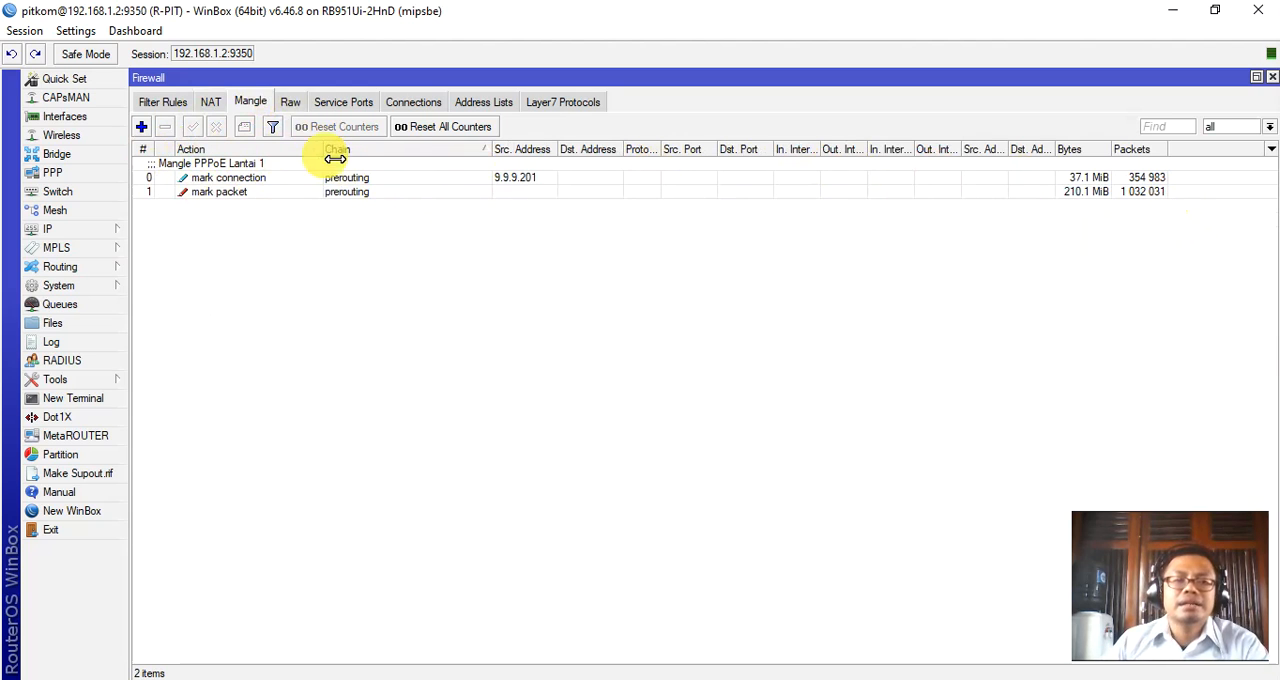
pyautogui.click(293, 106)
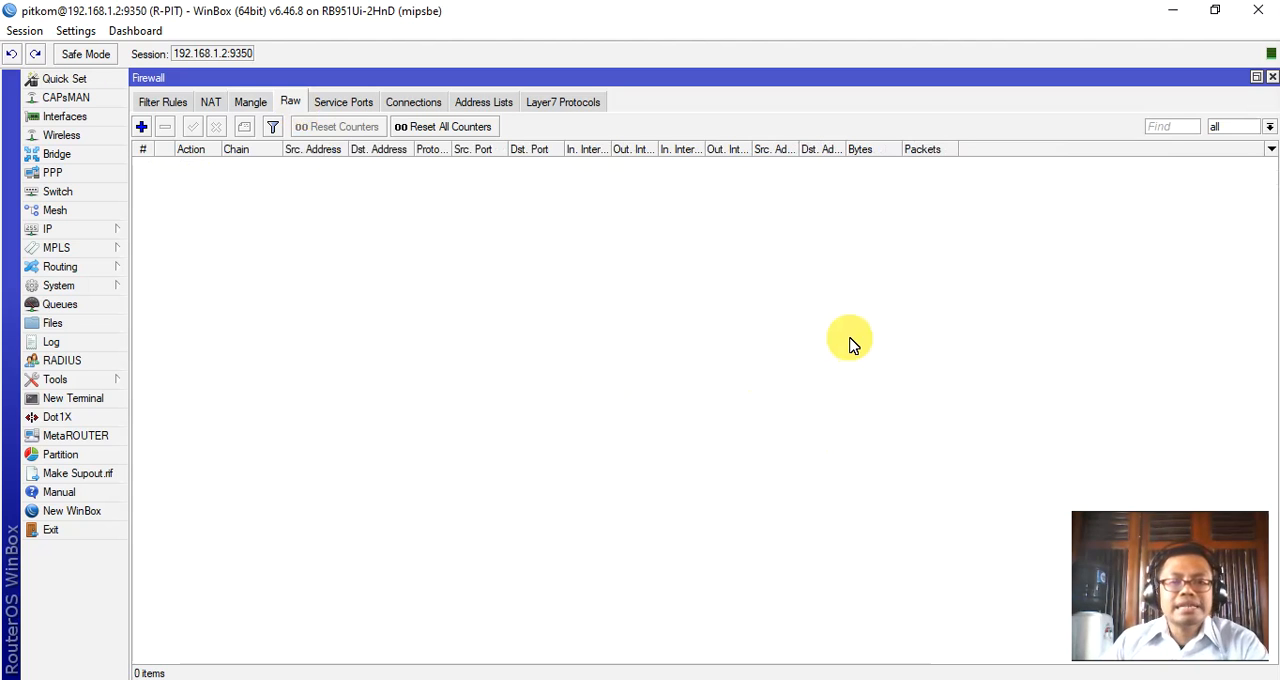
# Show the firewall address lists, widen the name column, and review the "boleh ping" entries for 192.168.200.254 and 192.168.200.253.
pyautogui.click(503, 107)
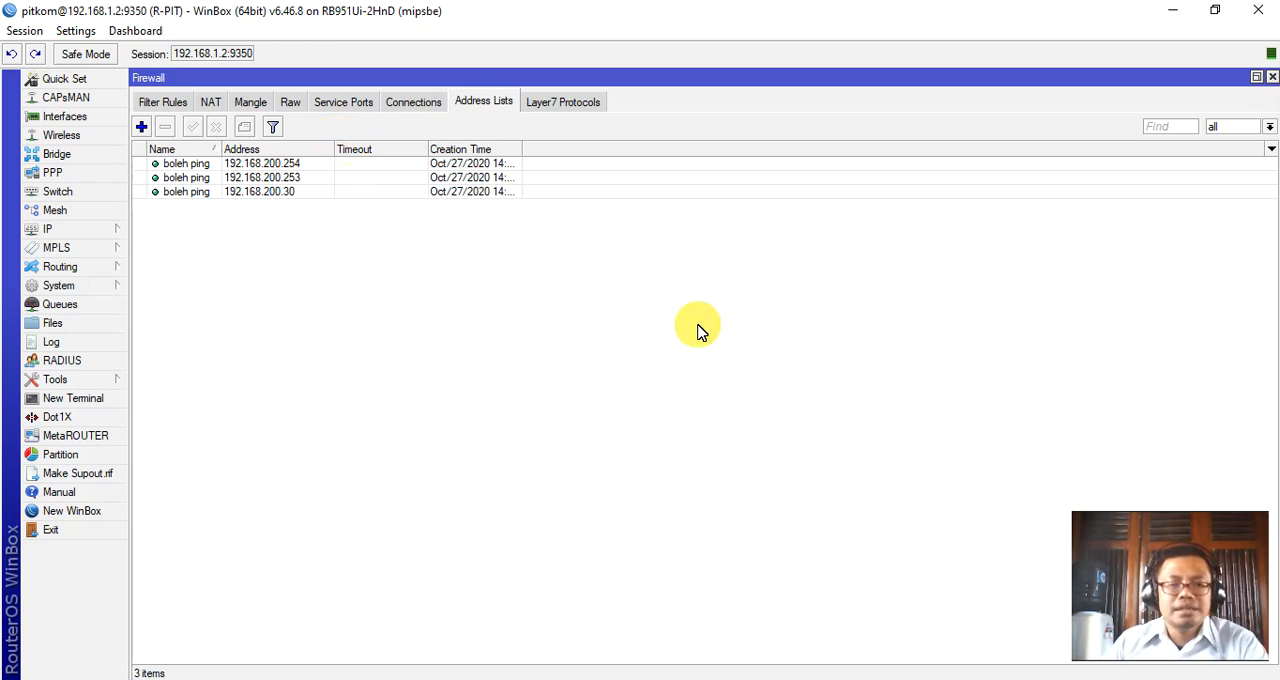
pyautogui.moveTo(232, 151); pyautogui.dragTo(342, 150)
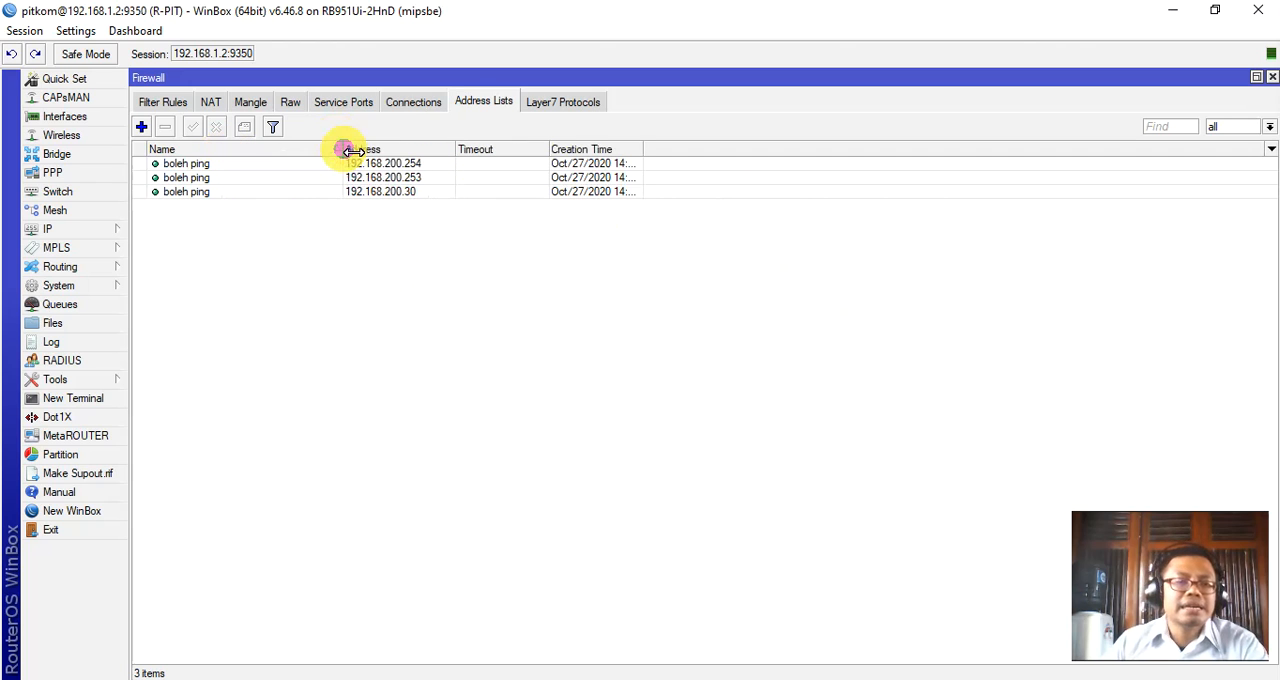
pyautogui.doubleClick(202, 166)
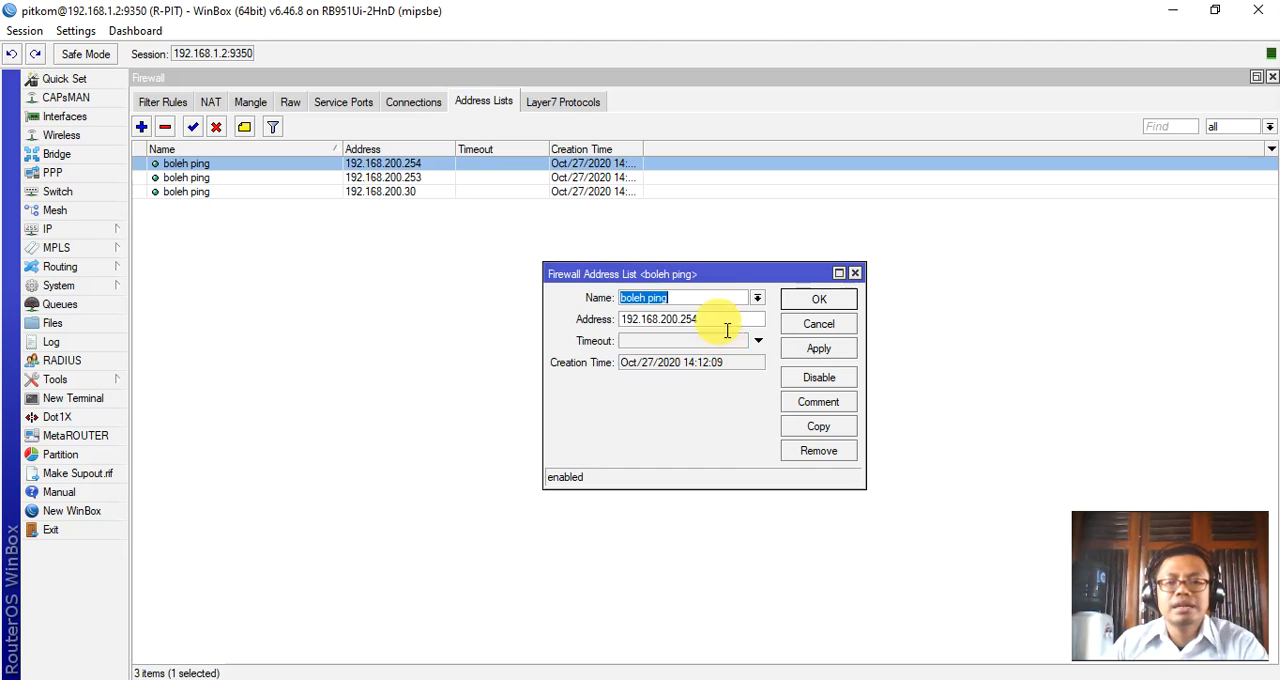
pyautogui.press('Tab')
pyautogui.click(841, 327)
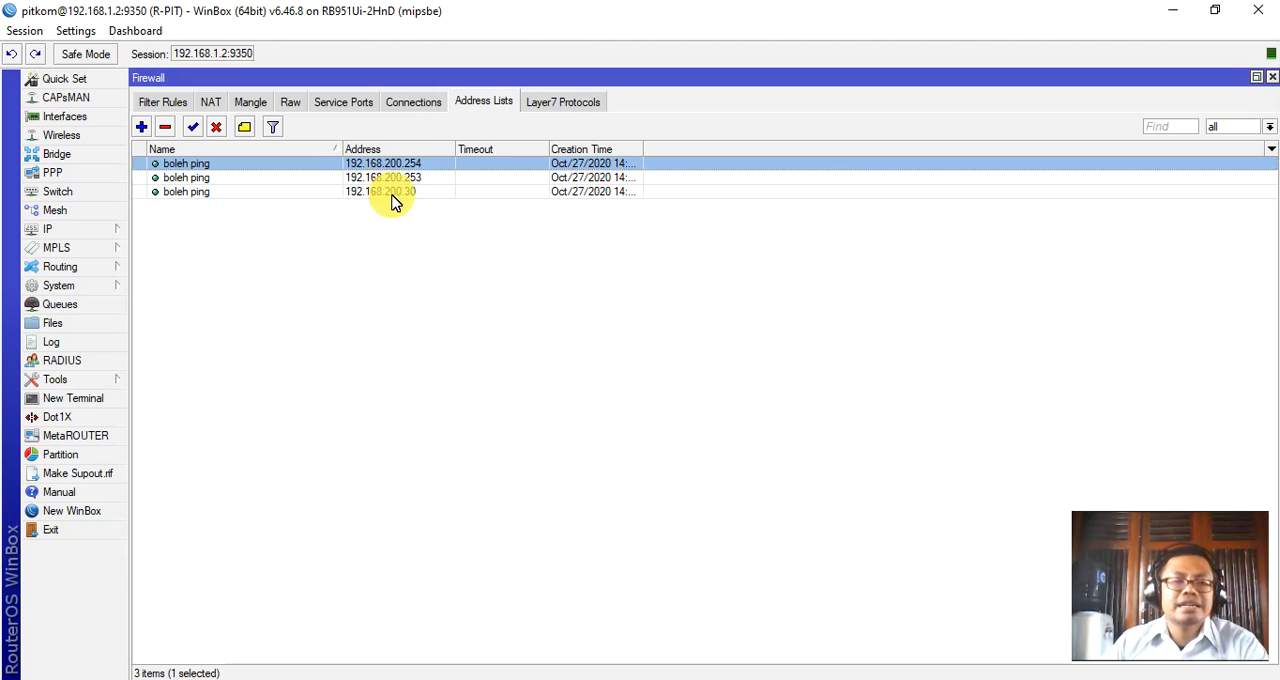
pyautogui.doubleClick(400, 178)
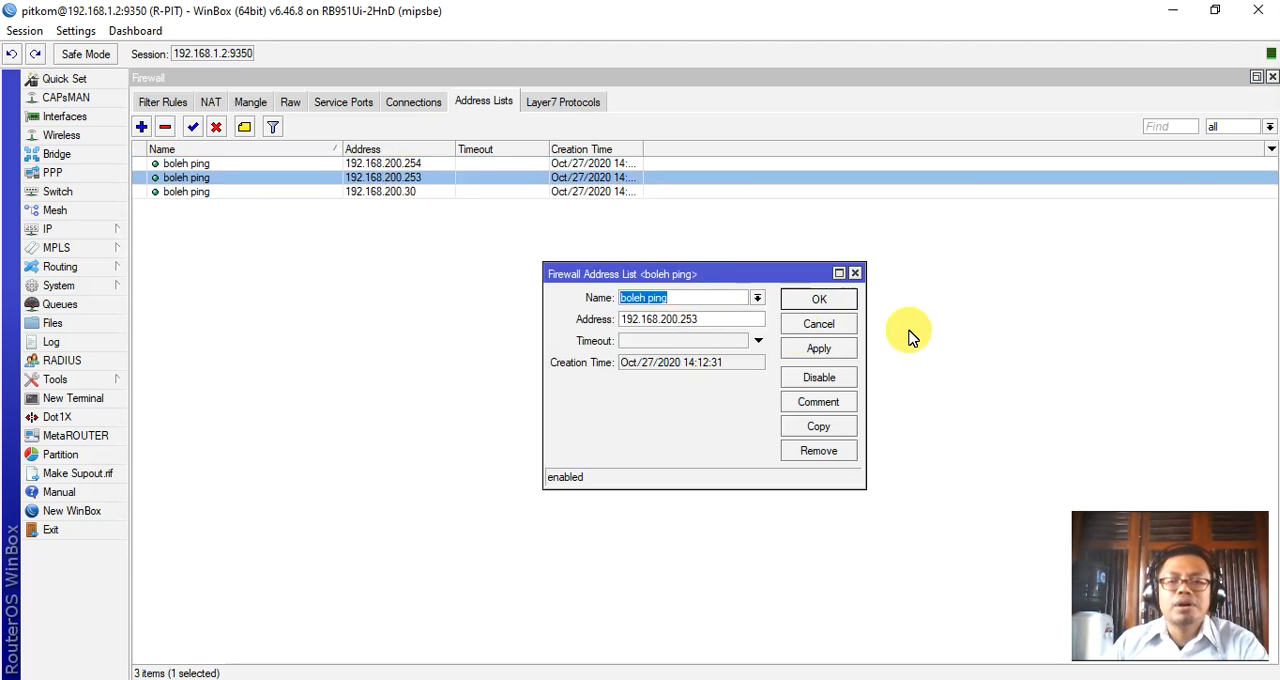
pyautogui.click(821, 305)
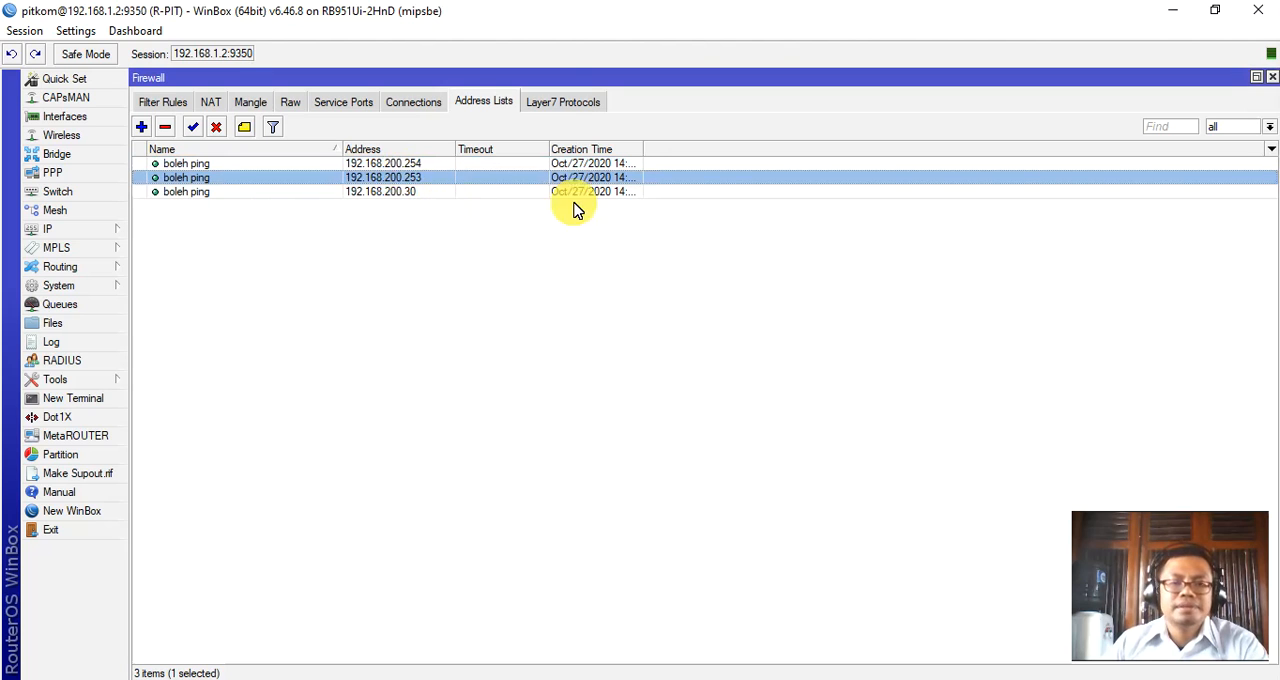
# Show the firewall's Layer7 protocols and review the "youtube" entry's regular expression before closing it.
pyautogui.click(567, 103)
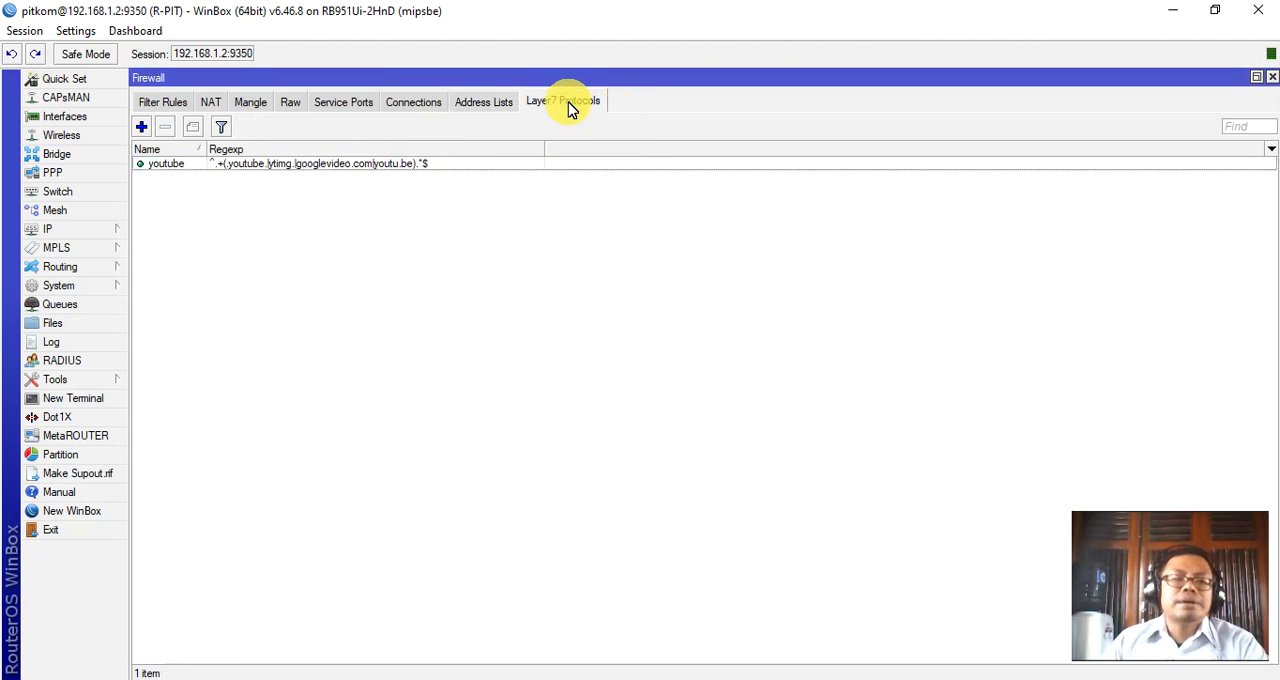
pyautogui.doubleClick(401, 164)
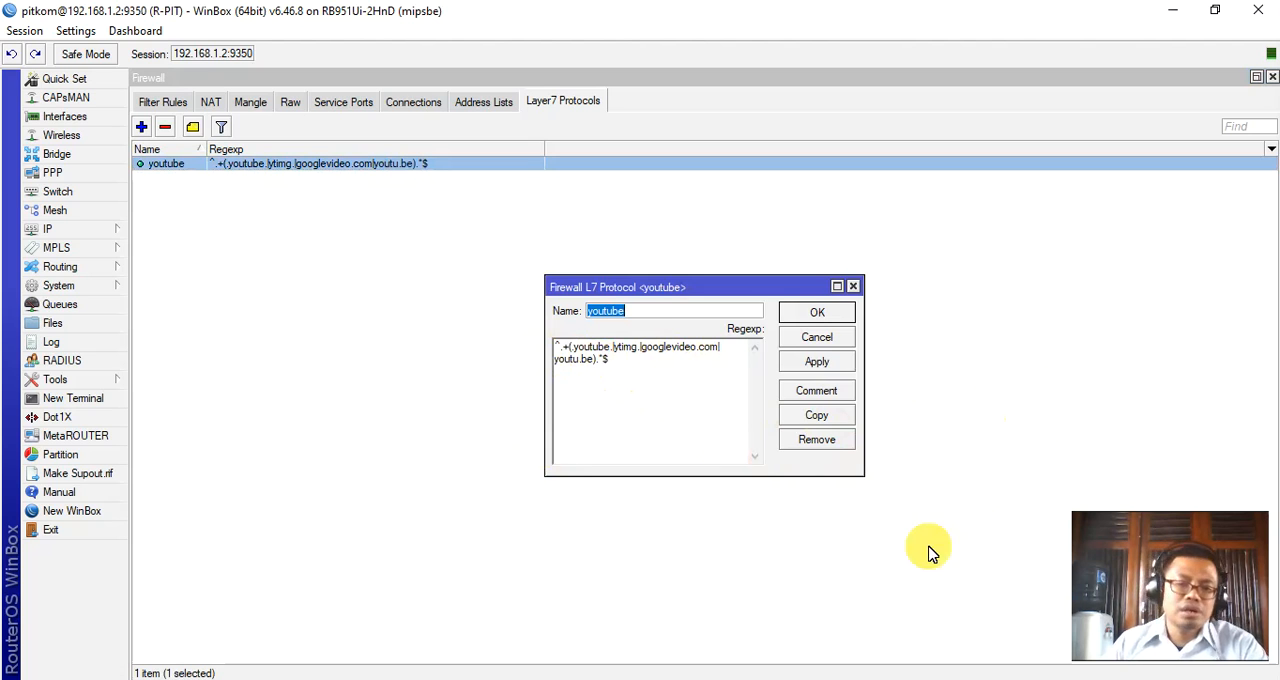
pyautogui.click(818, 313)
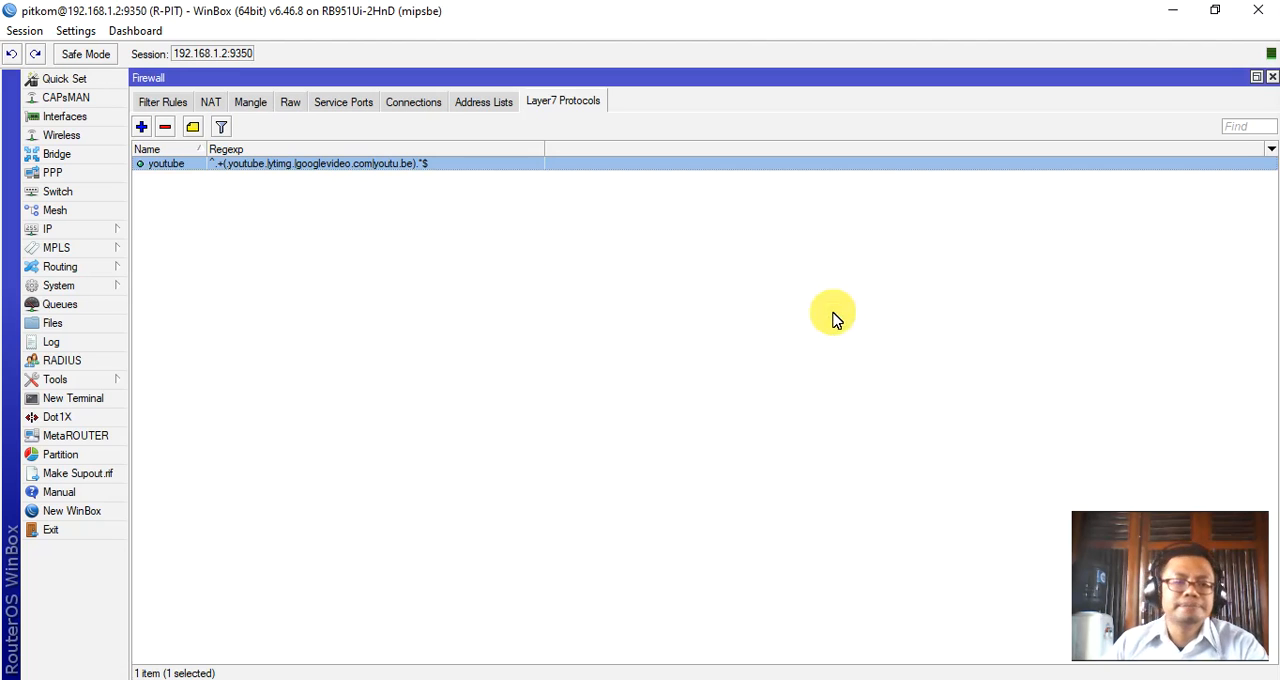
# Switch to the Notepad notes and highlight "Hotspot" in the feature list.
pyautogui.click(714, 677)
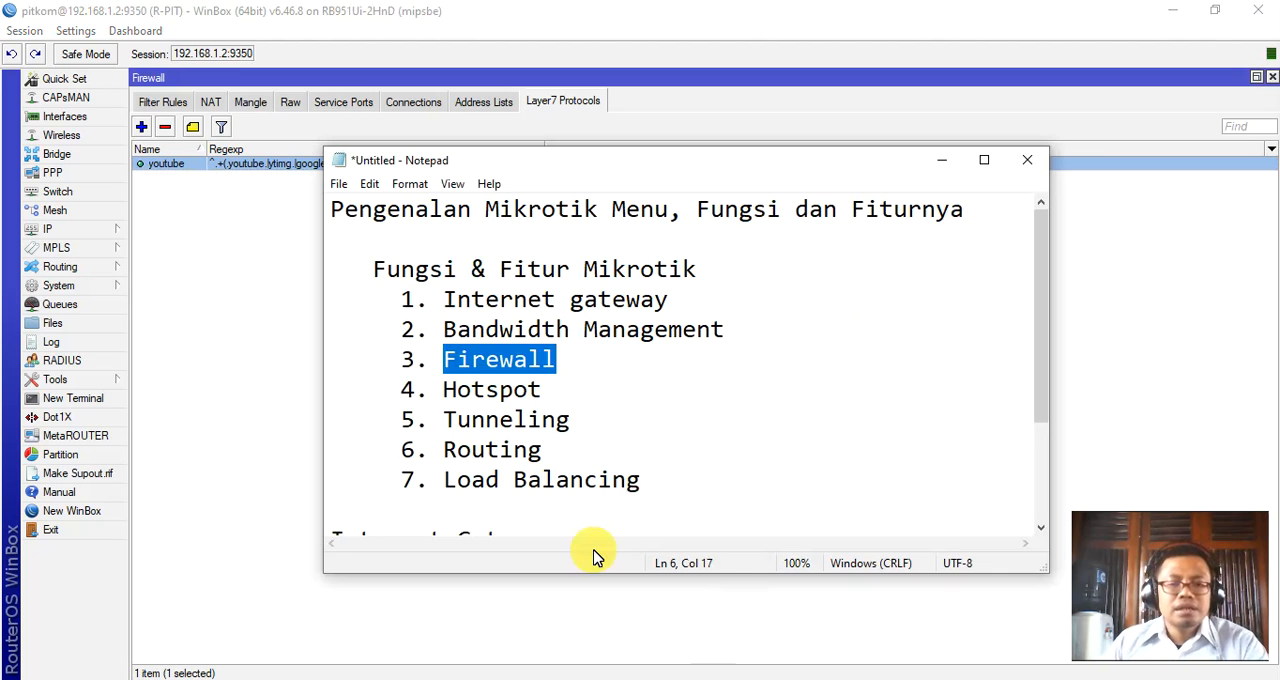
pyautogui.click(447, 391)
pyautogui.moveTo(450, 392); pyautogui.dragTo(543, 393)
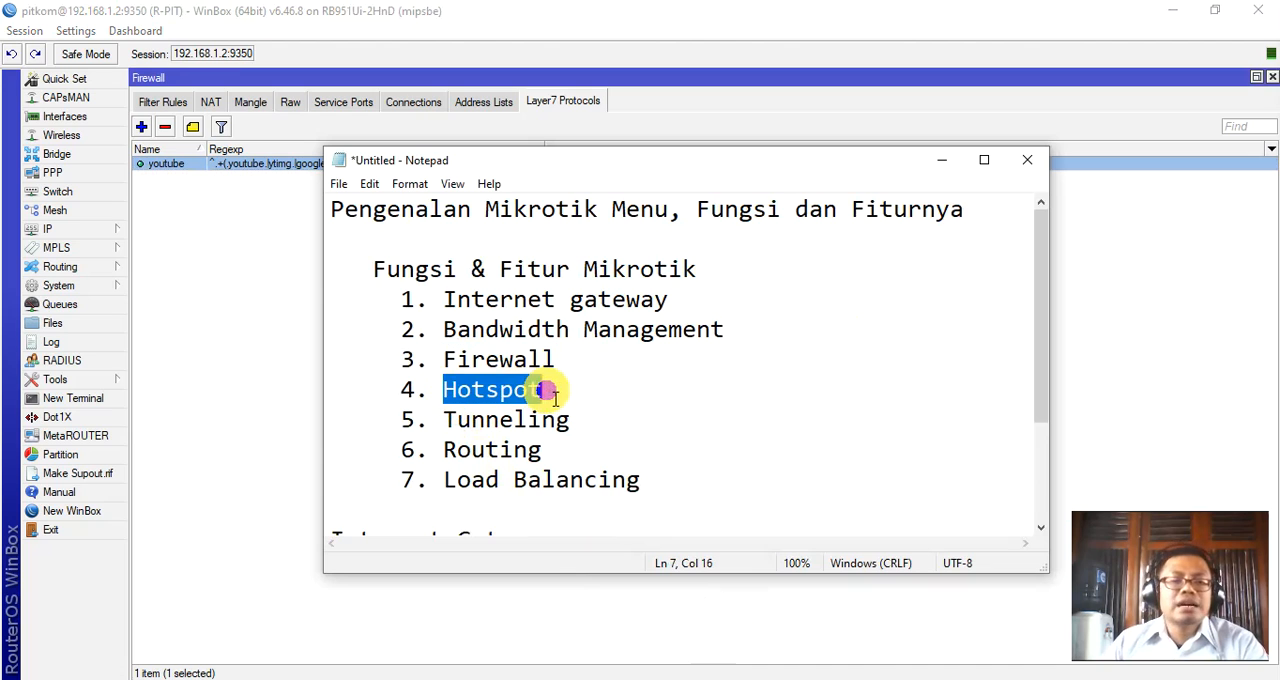
# Show the router's Hotspot settings with the servers list and reposition the Hotspot window.
pyautogui.click(61, 230)
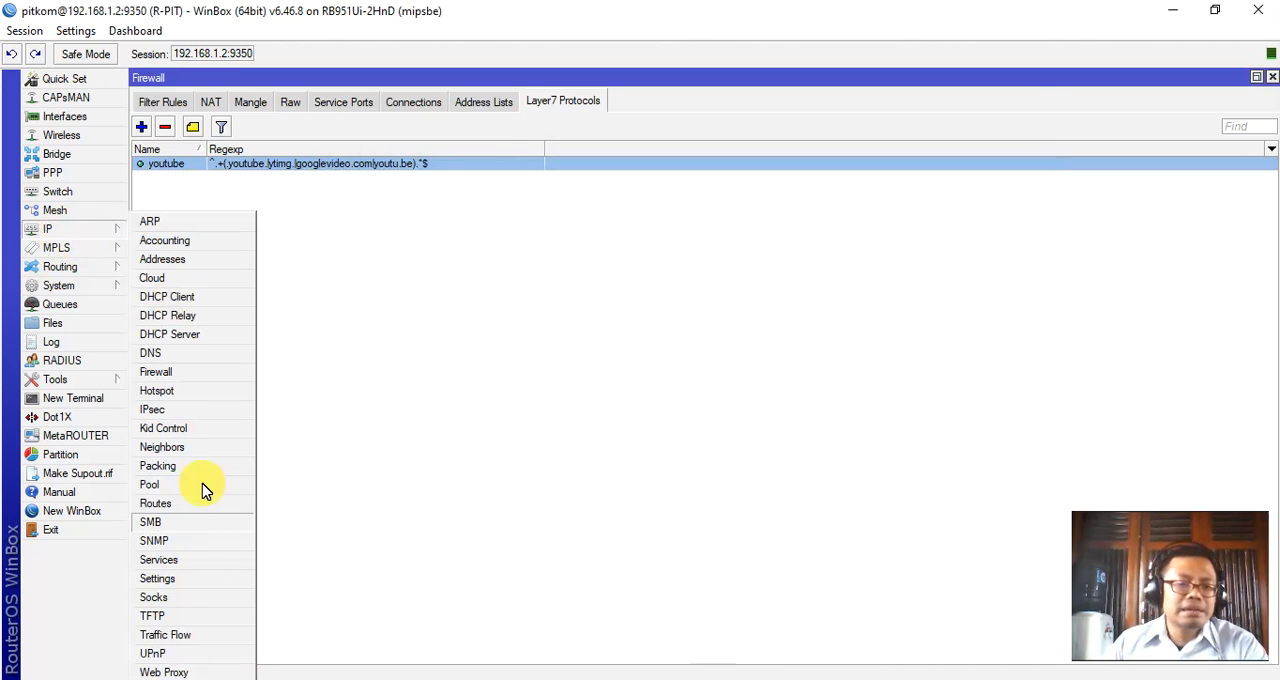
pyautogui.click(186, 392)
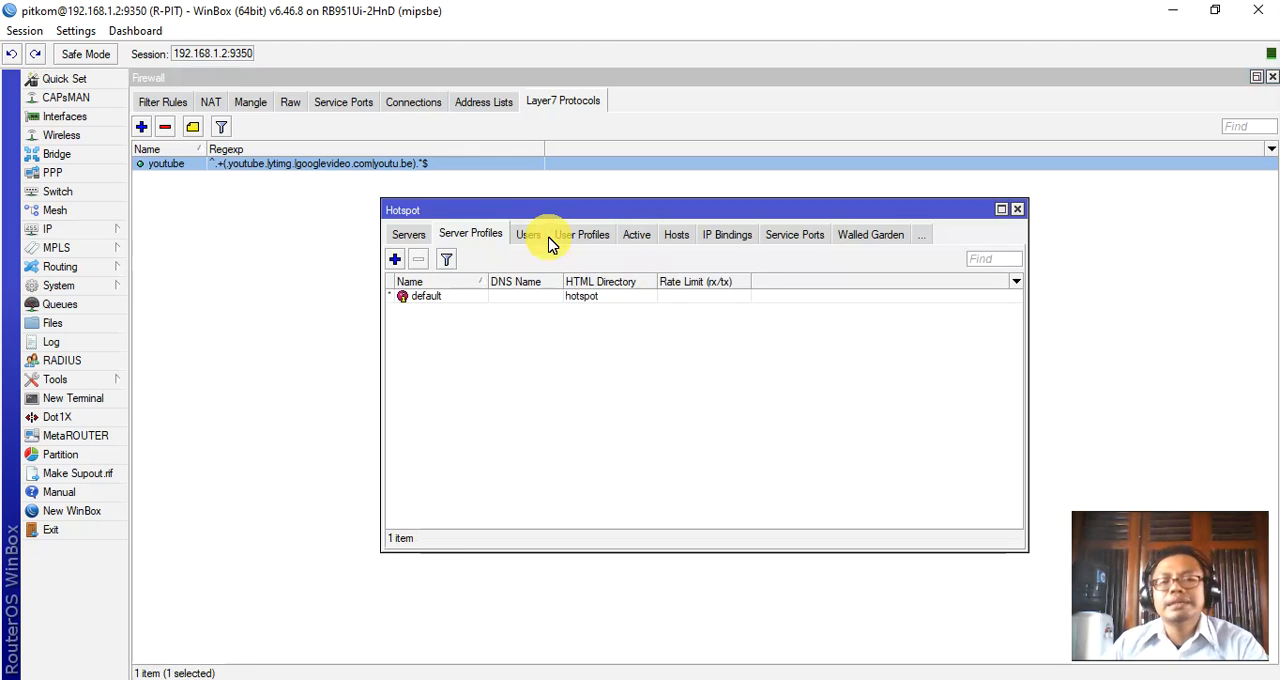
pyautogui.click(402, 233)
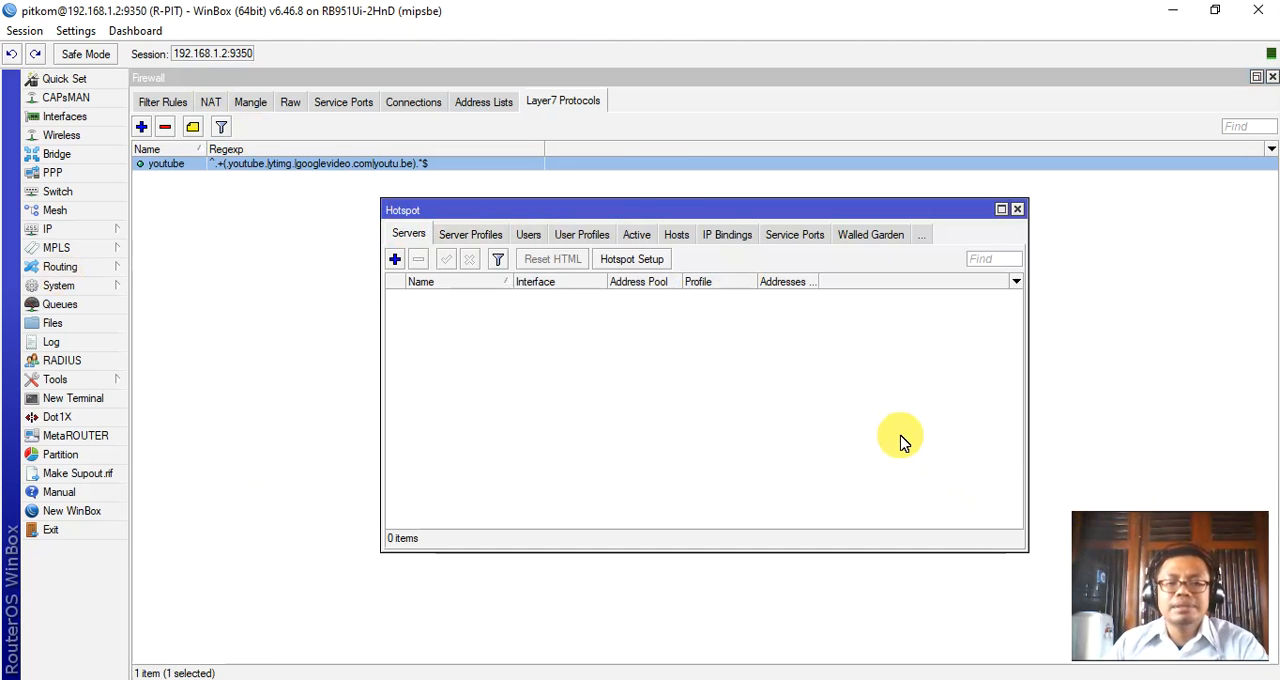
pyautogui.moveTo(636, 201); pyautogui.dragTo(555, 181)
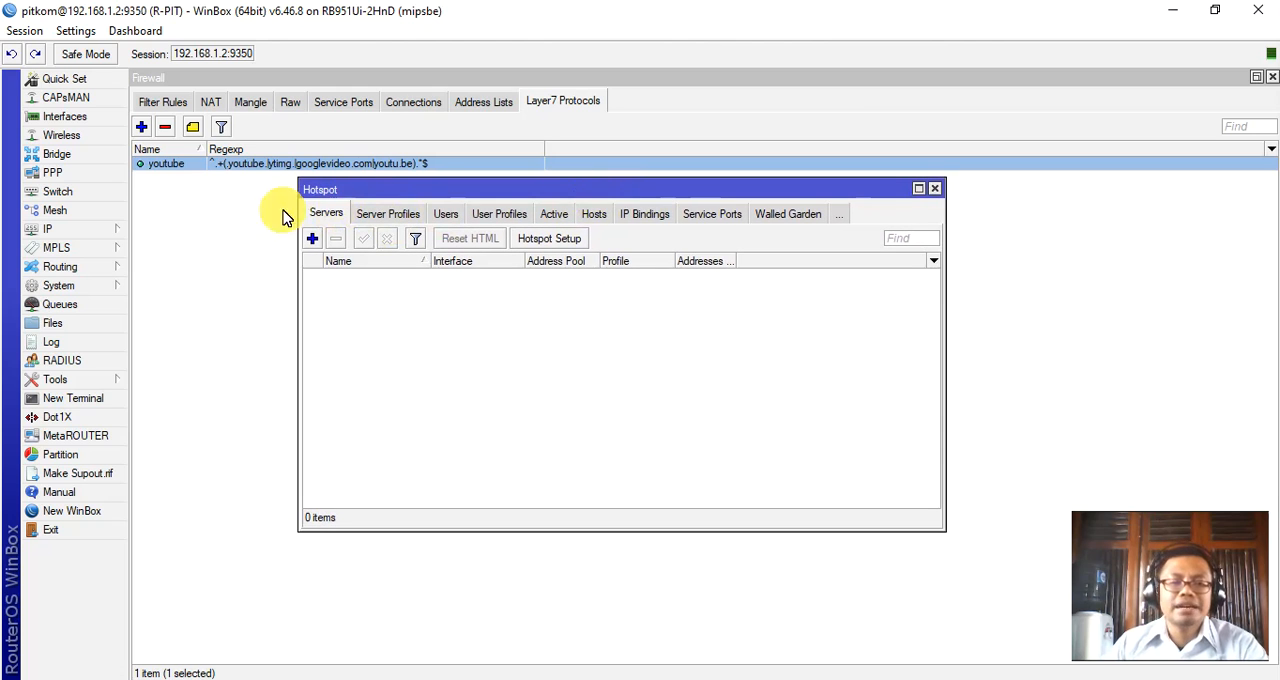
# Start the Hotspot Setup wizard, select ether2-LAN as the hotspot interface, and close the wizard without completing it.
pyautogui.click(553, 240)
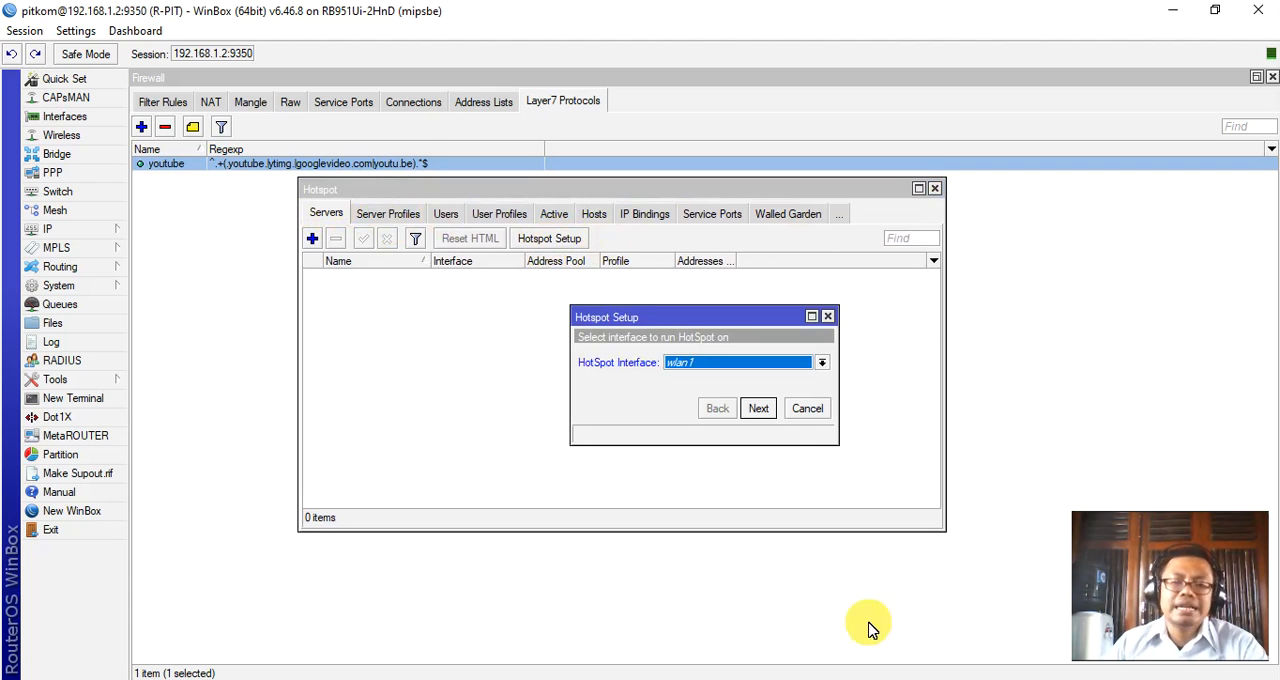
pyautogui.click(822, 364)
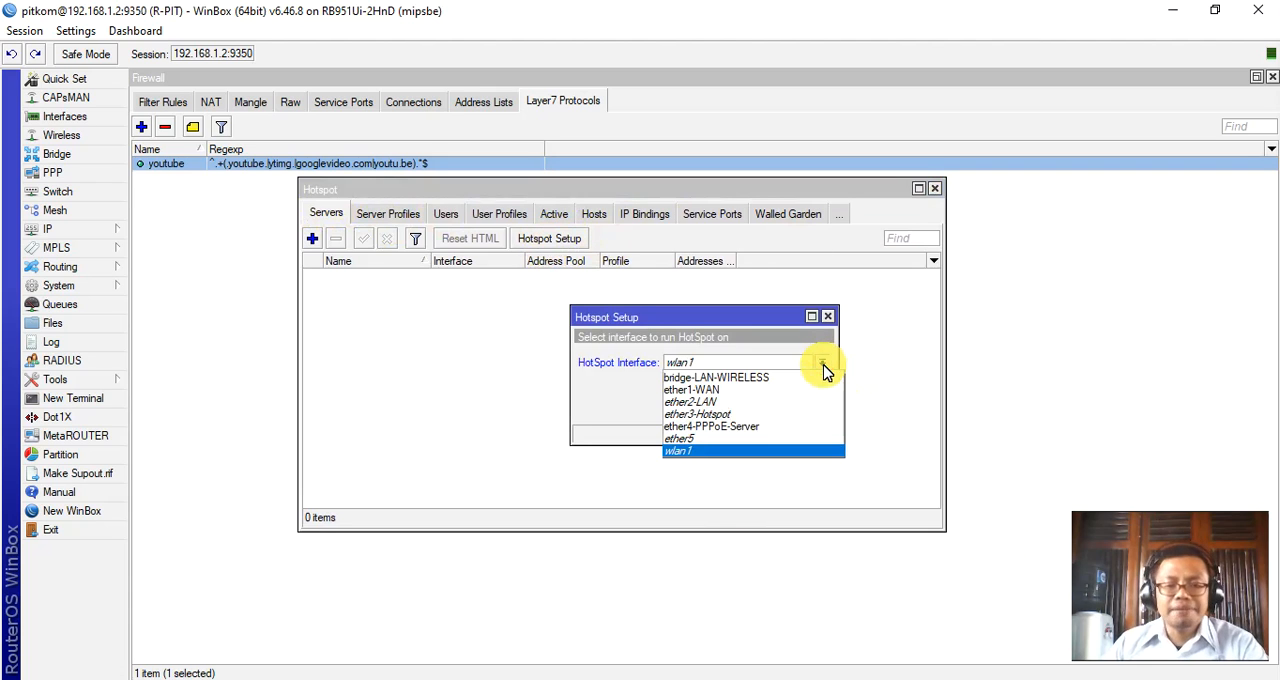
pyautogui.click(724, 401)
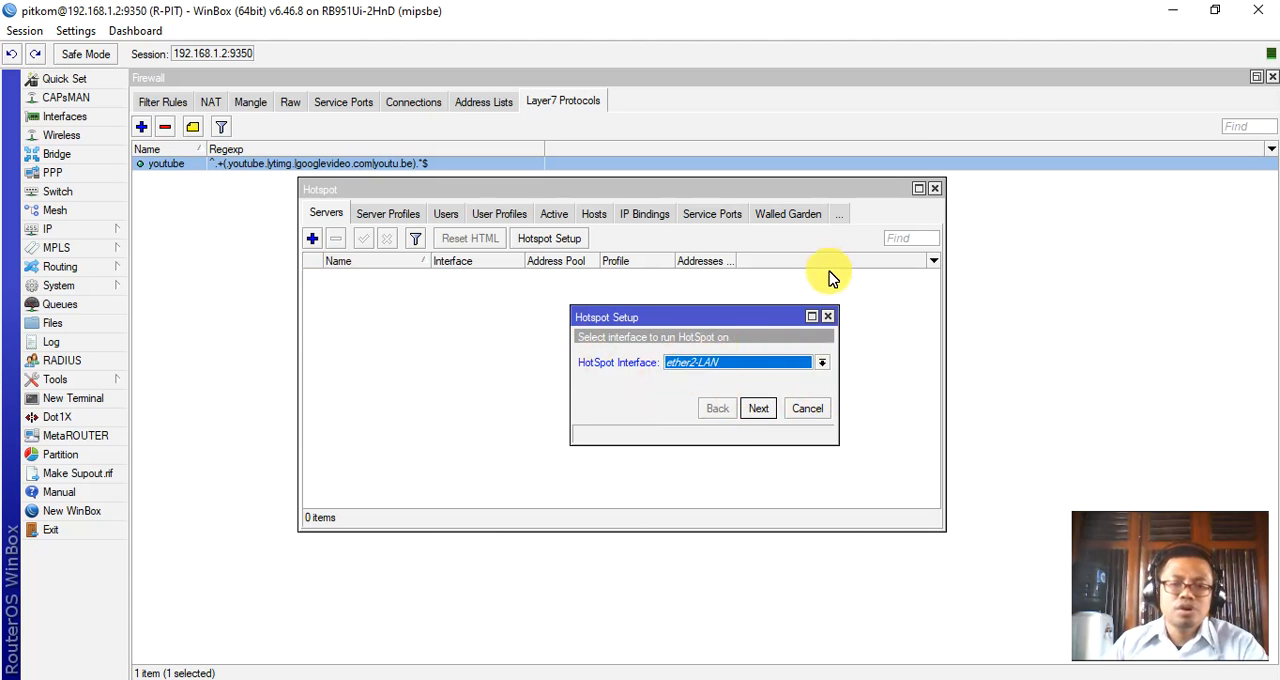
pyautogui.click(828, 318)
# Switch to the Notepad notes, add "(PPPoE, VPN)" to the Tunneling entry and highlight the addition.
pyautogui.hotkey('alt', 'Tab')
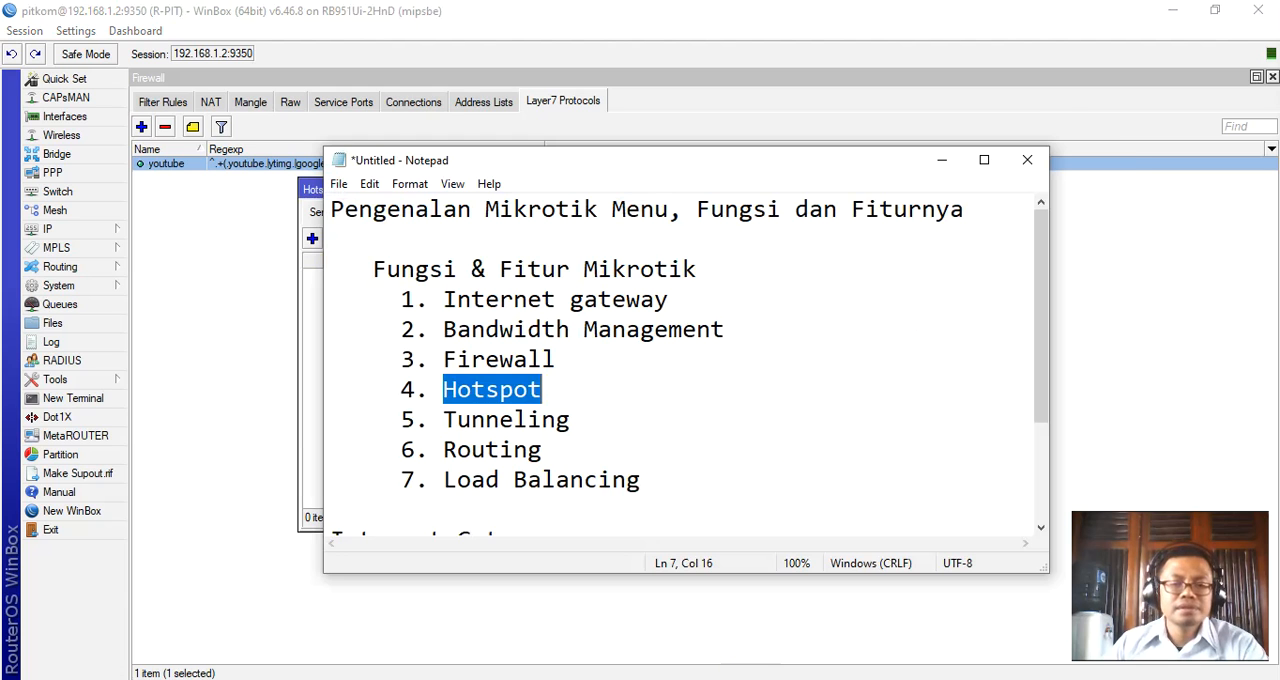
pyautogui.moveTo(443, 419); pyautogui.dragTo(571, 419)
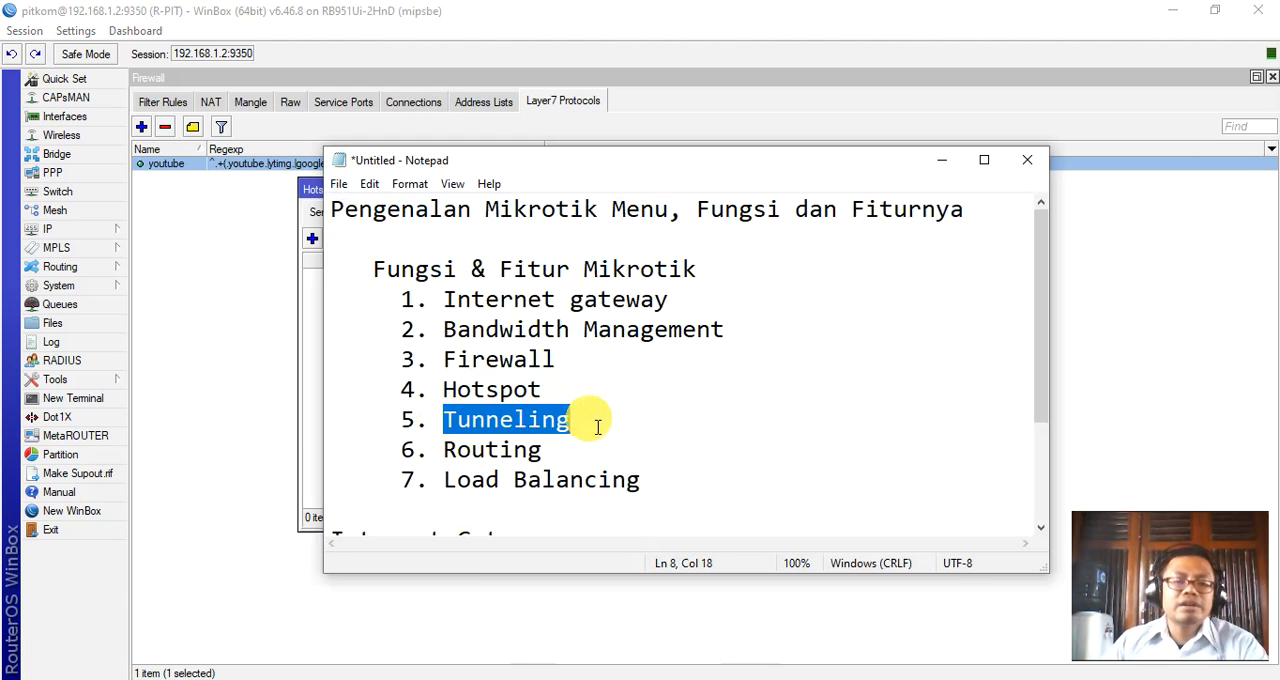
pyautogui.click(608, 419)
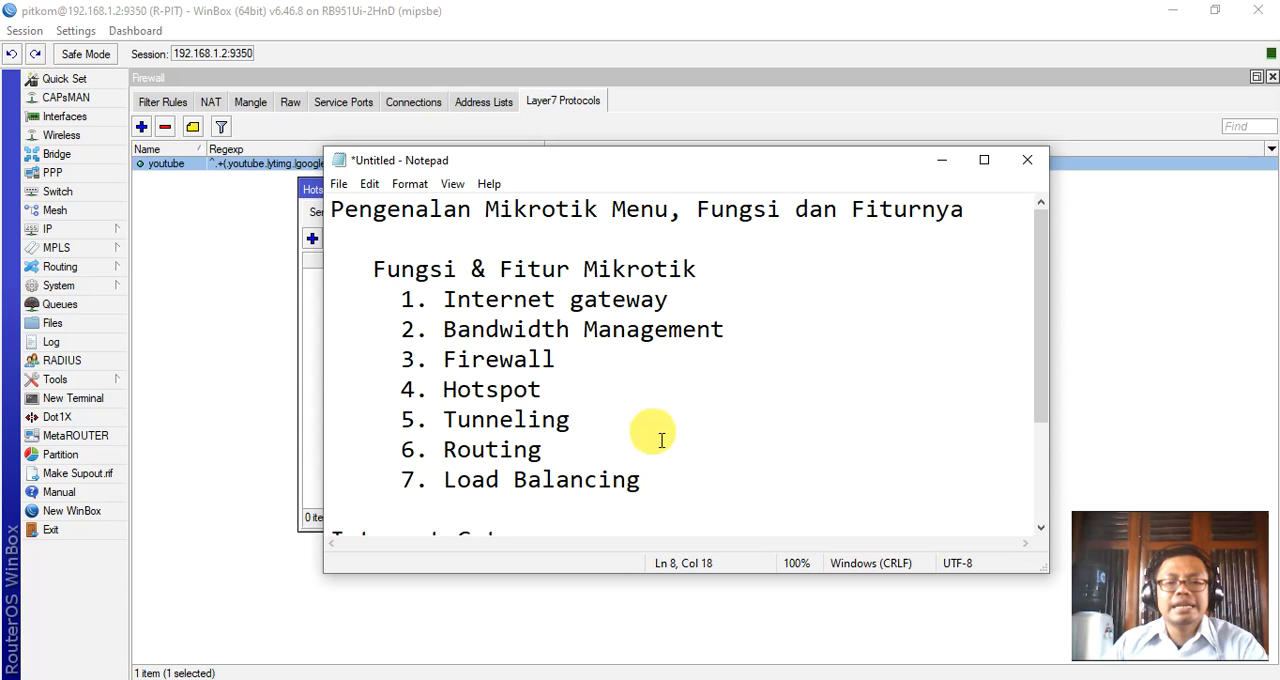
pyautogui.scroll(-1, 762, 415)
pyautogui.scroll(-1, 762, 415)
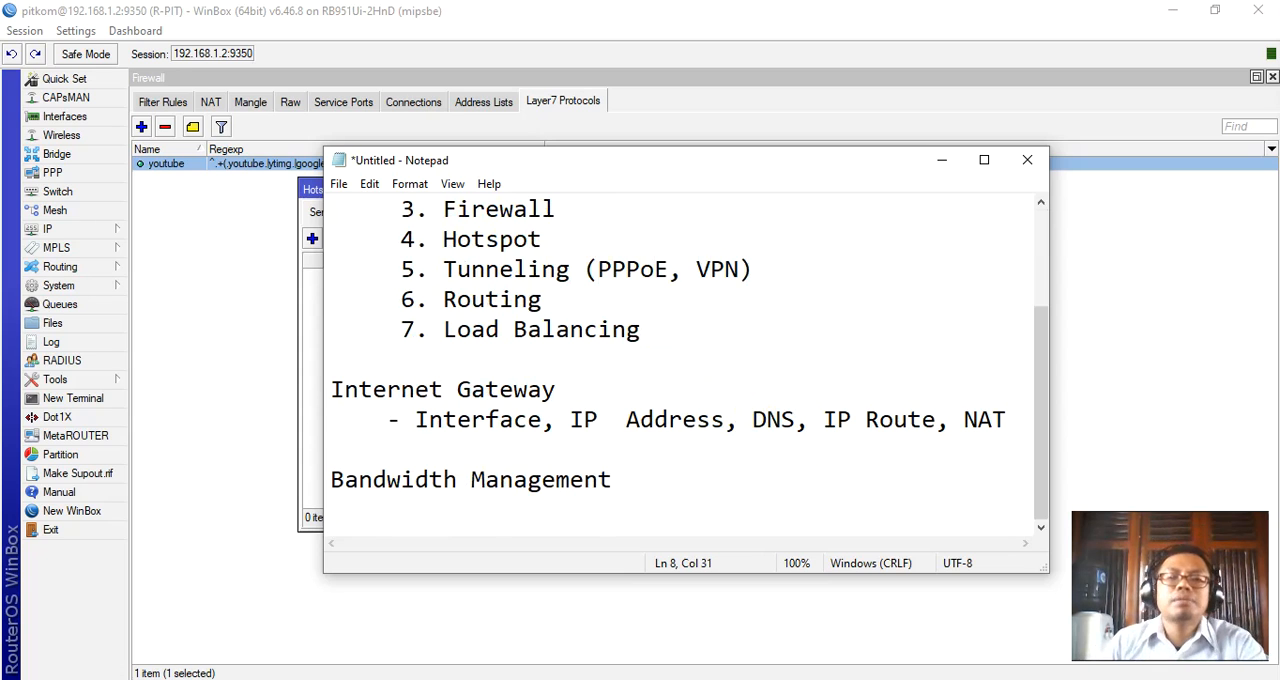
pyautogui.moveTo(606, 281); pyautogui.dragTo(726, 272)
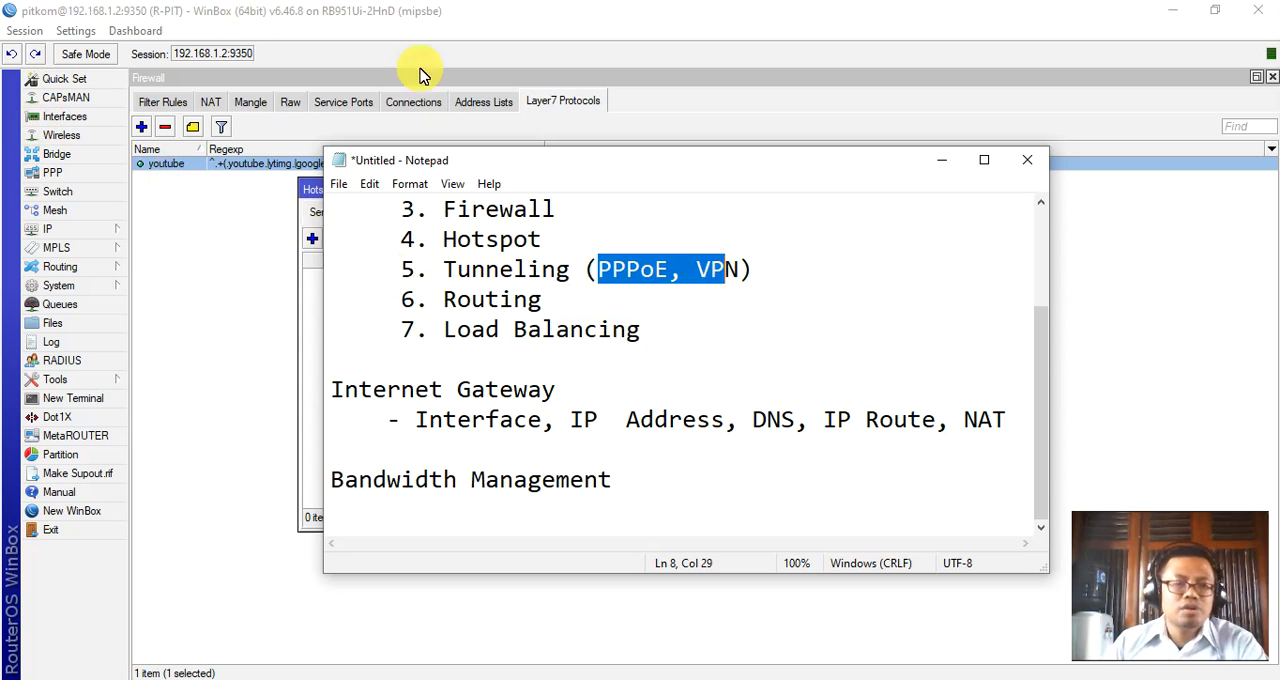
# Show the PPPoE servers and examine the service name and interface choices of a new PPPoE service before cancelling it.
pyautogui.click(60, 172)
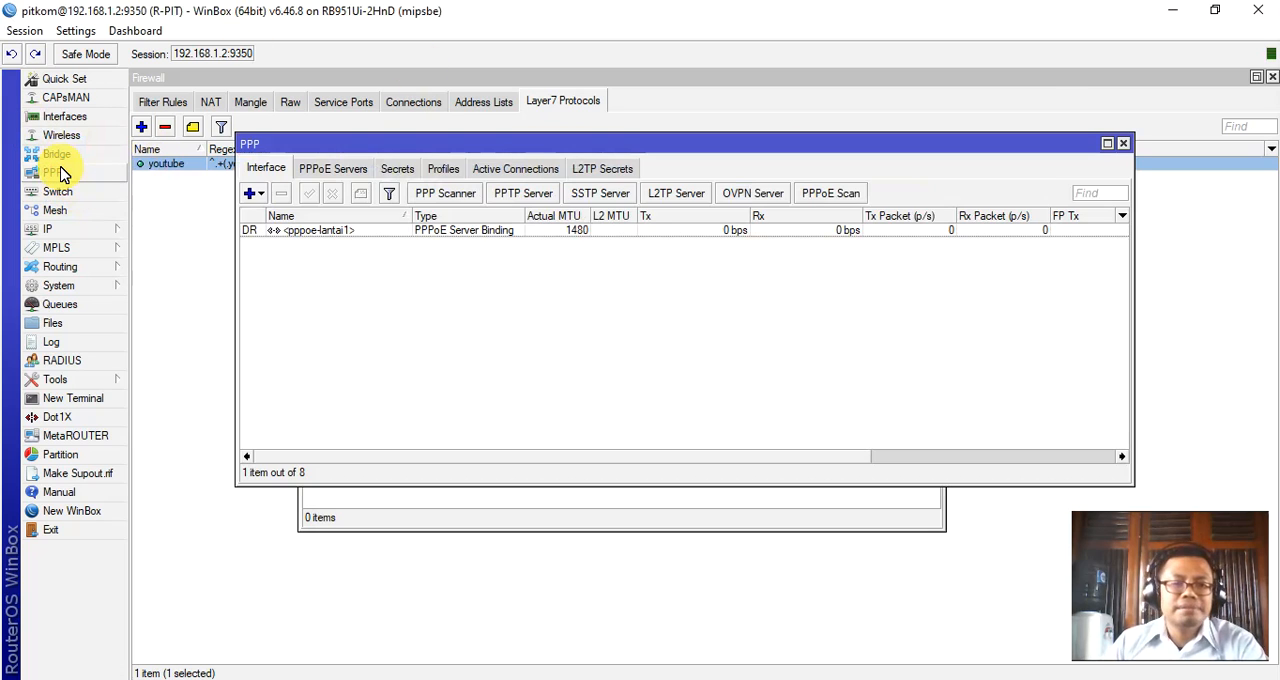
pyautogui.click(357, 170)
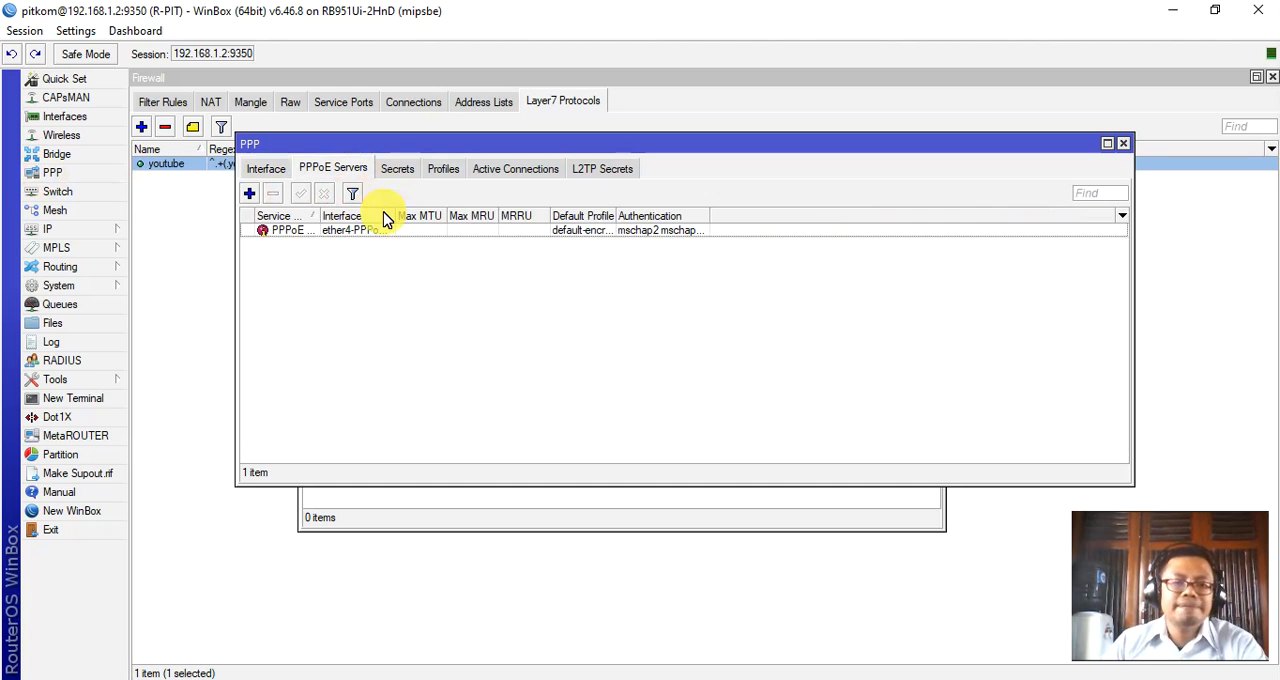
pyautogui.click(250, 194)
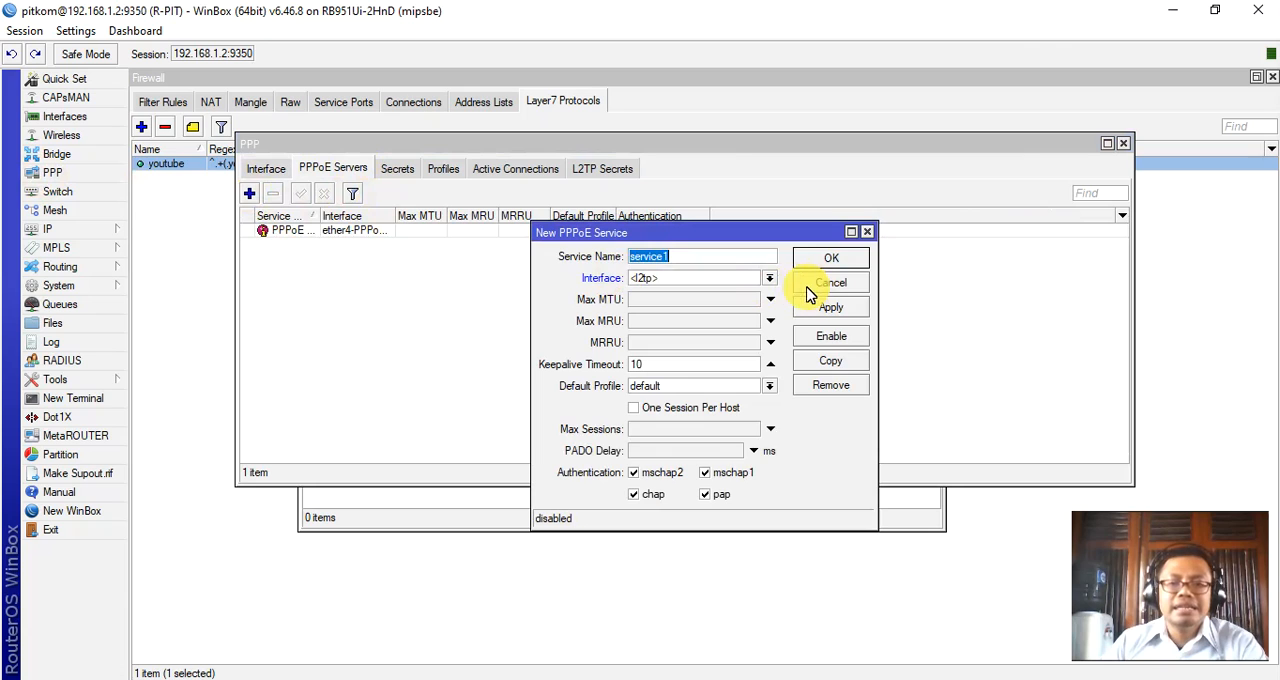
pyautogui.click(773, 280)
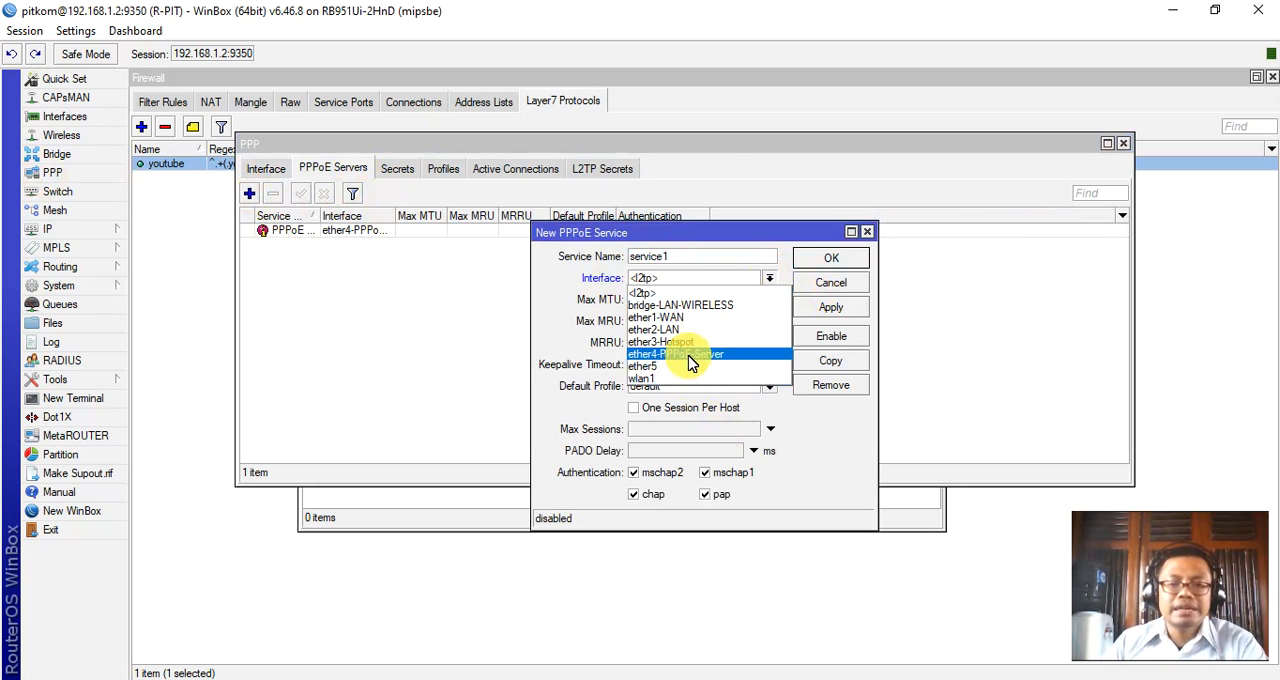
pyautogui.click(550, 291)
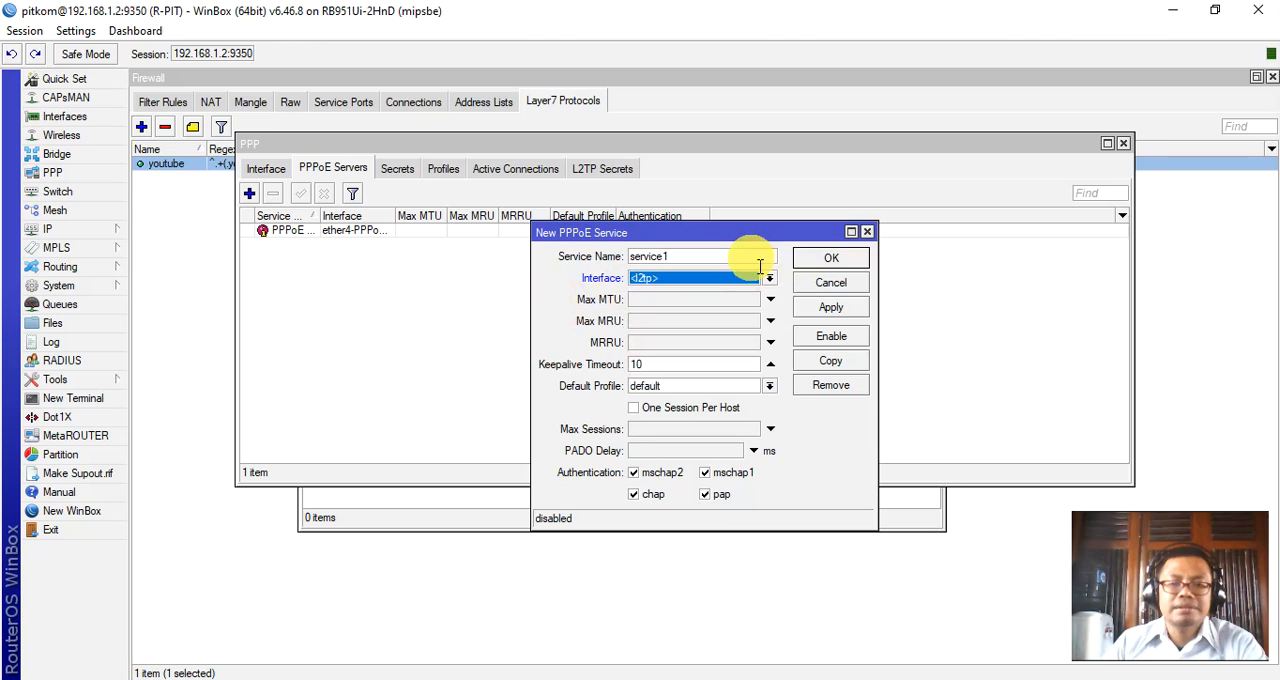
pyautogui.moveTo(741, 260); pyautogui.dragTo(601, 246)
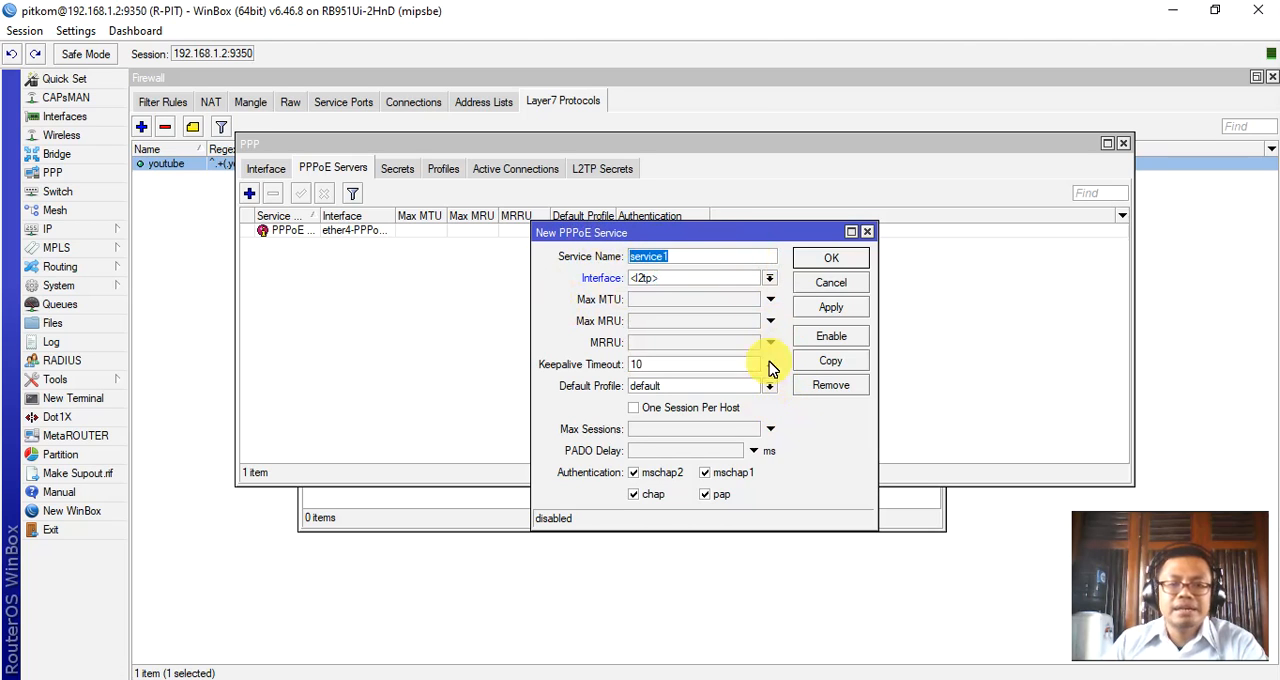
pyautogui.click(766, 282)
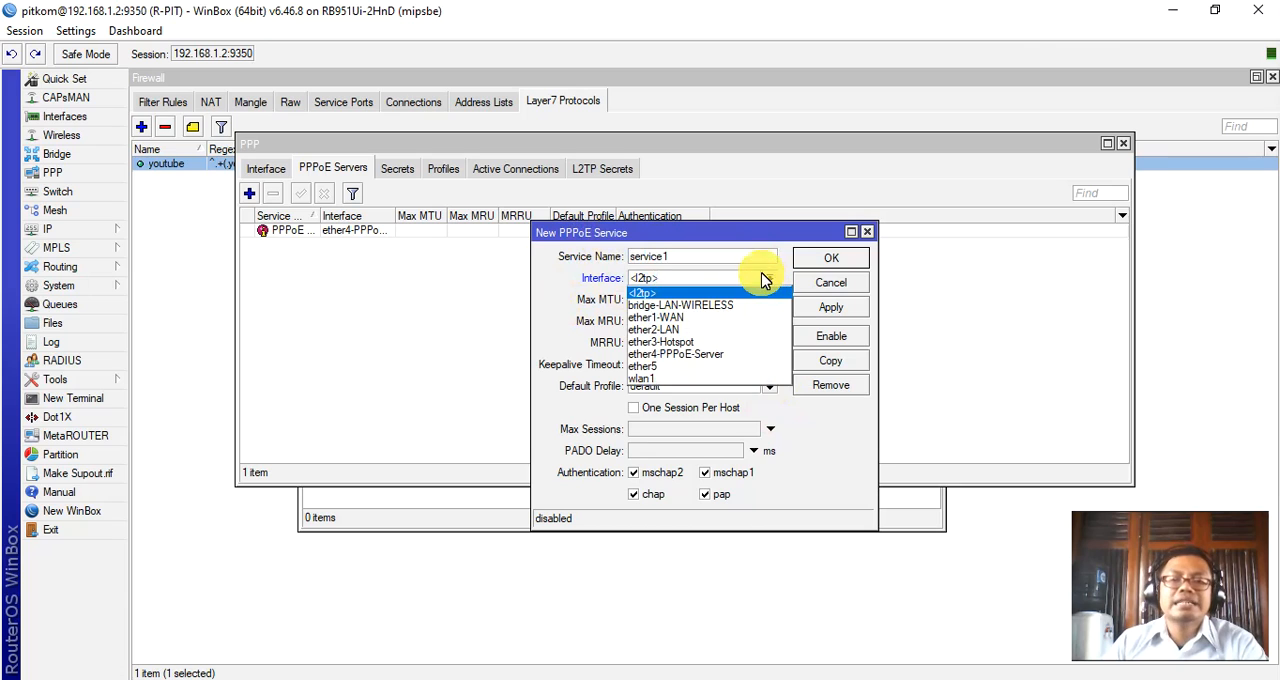
pyautogui.click(840, 288)
pyautogui.click(840, 287)
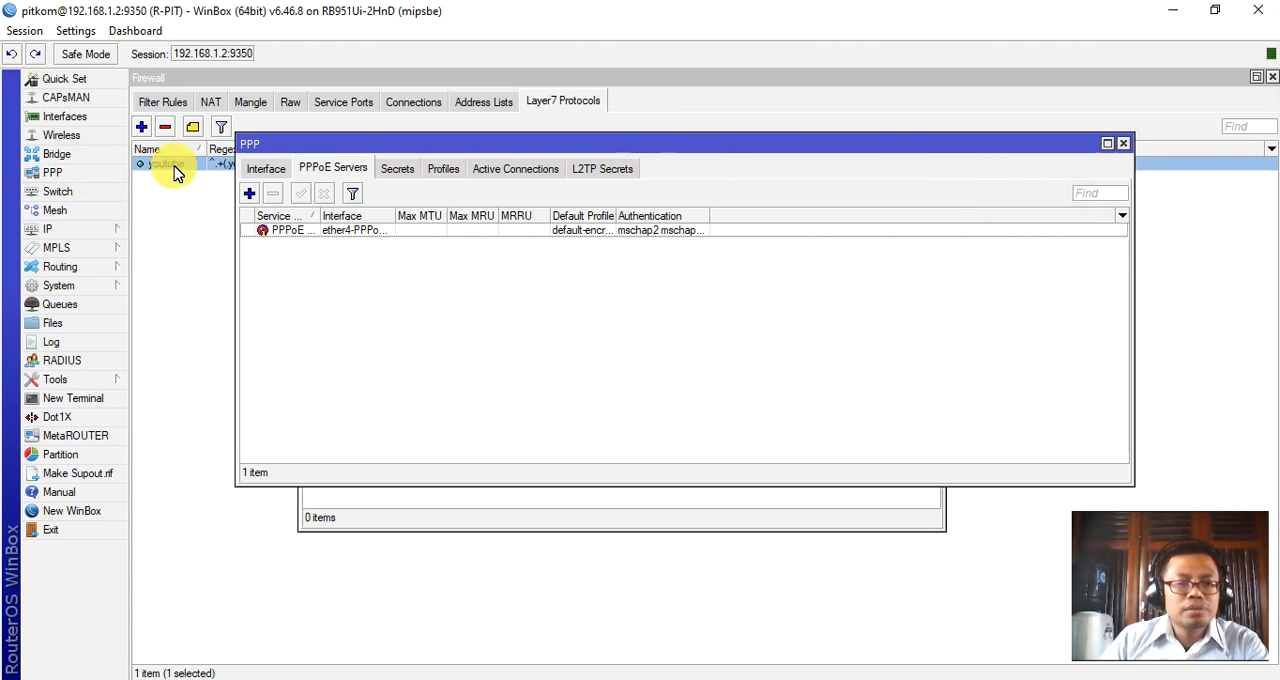
# Show the PPP interface list with its PPTP, SSTP, L2TP and OVPN server options before closing the PPP window.
pyautogui.click(265, 169)
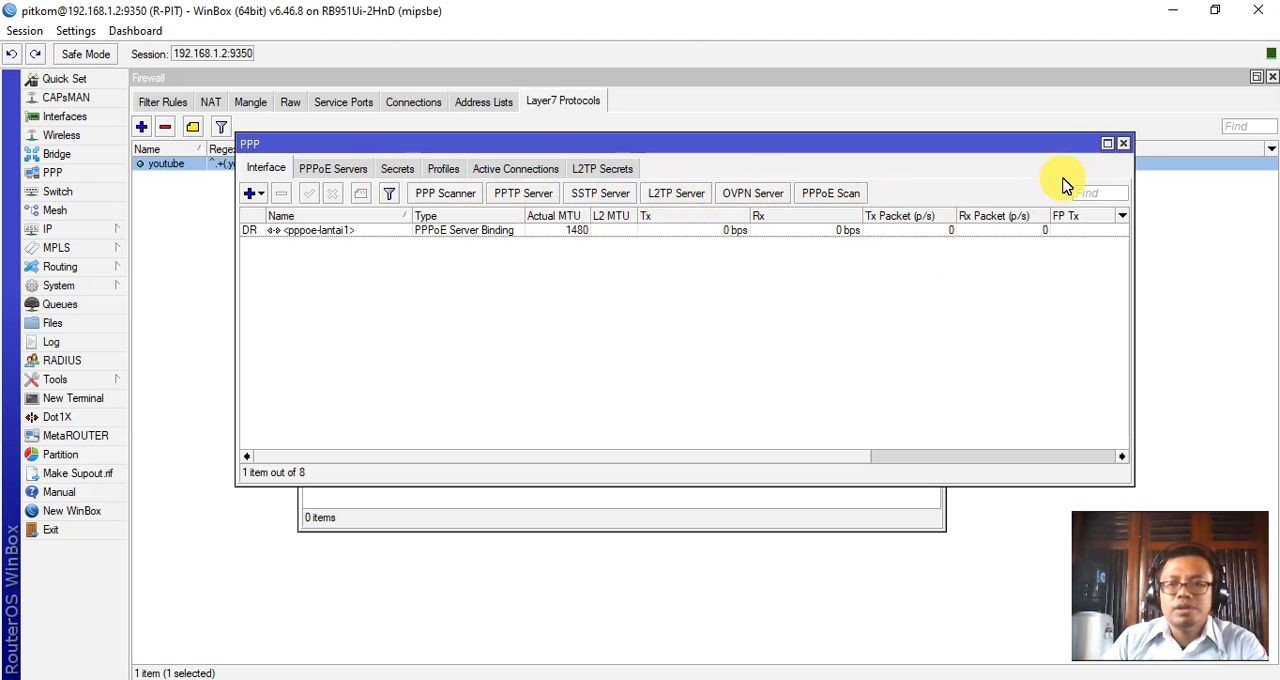
pyautogui.click(1123, 143)
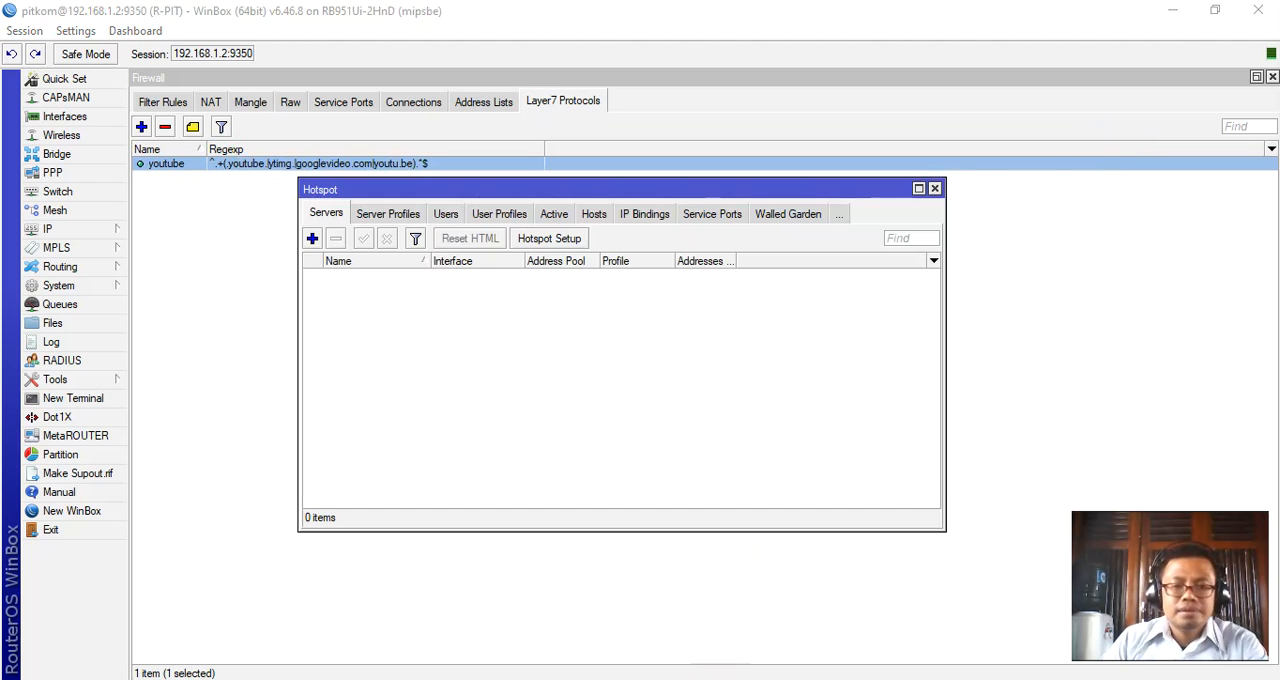
# Highlight "Routing" in the Notepad notes and show the IP route list in WinBox.
pyautogui.click(720, 679)
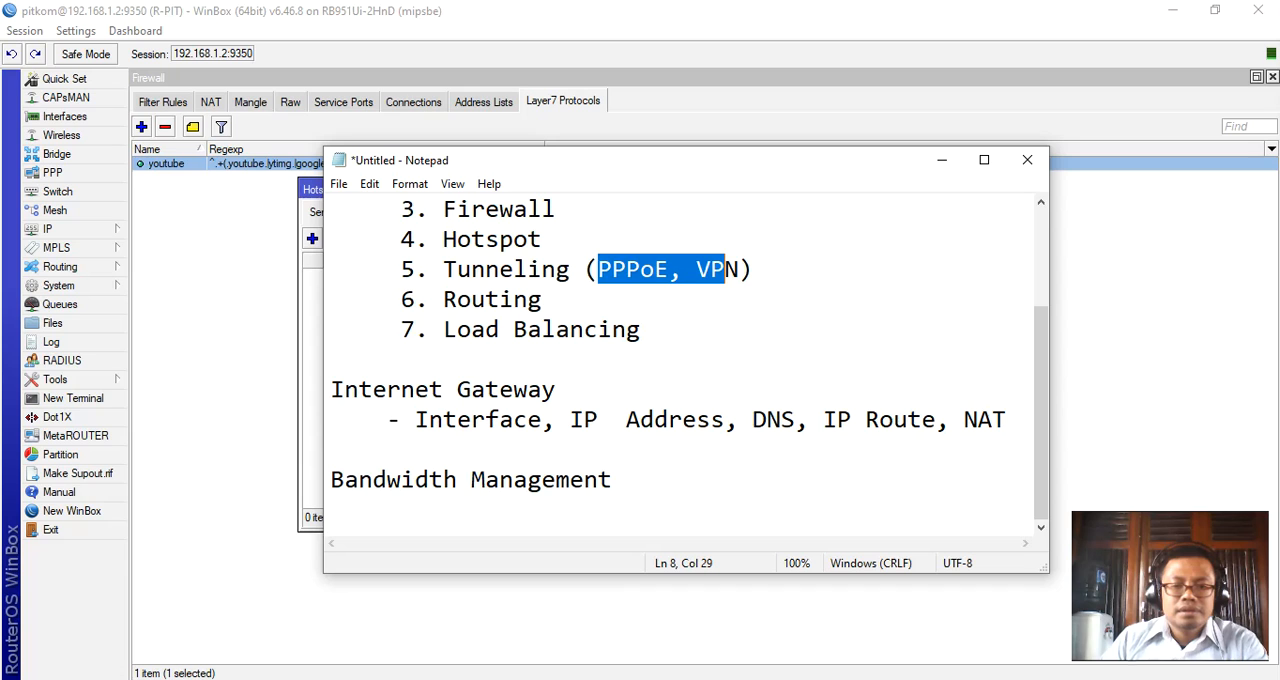
pyautogui.doubleClick(452, 308)
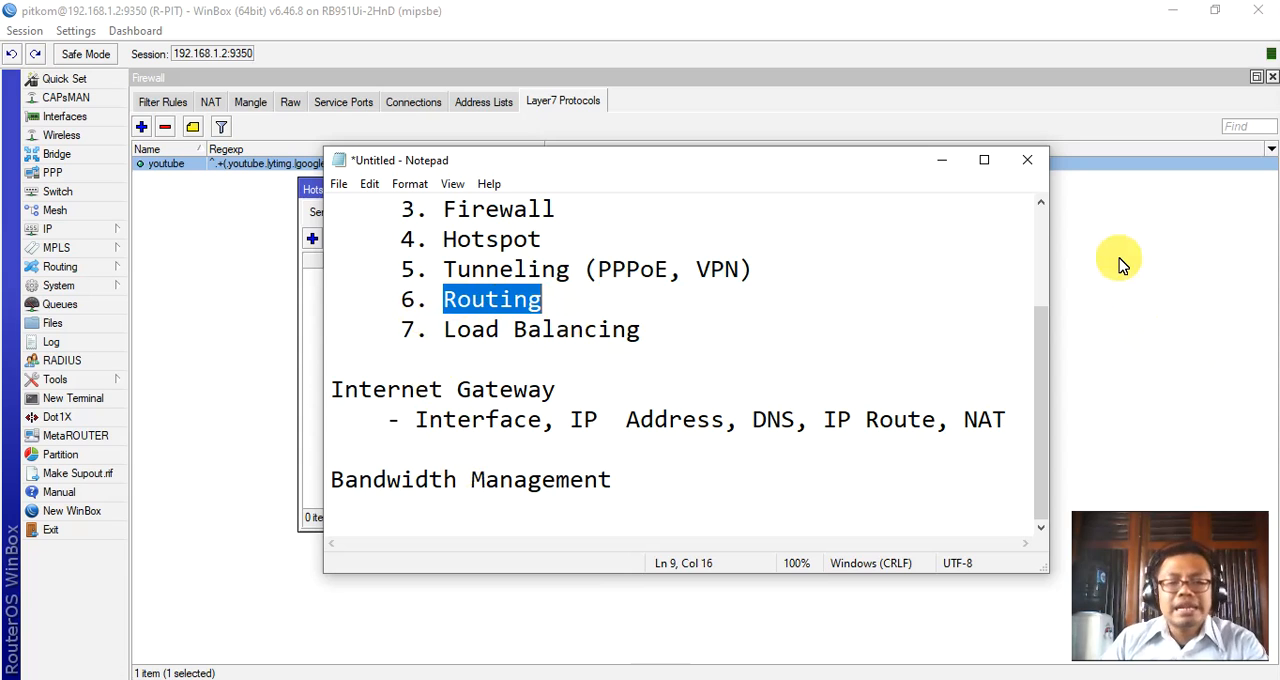
pyautogui.click(47, 233)
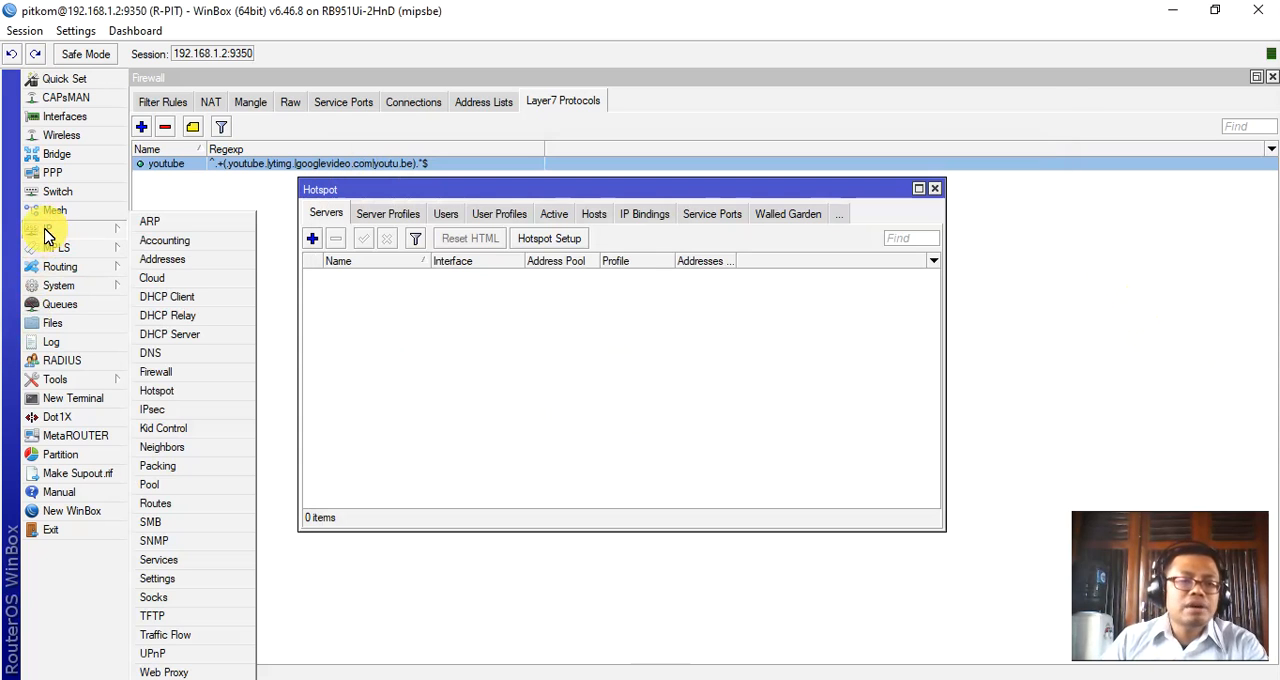
pyautogui.click(165, 503)
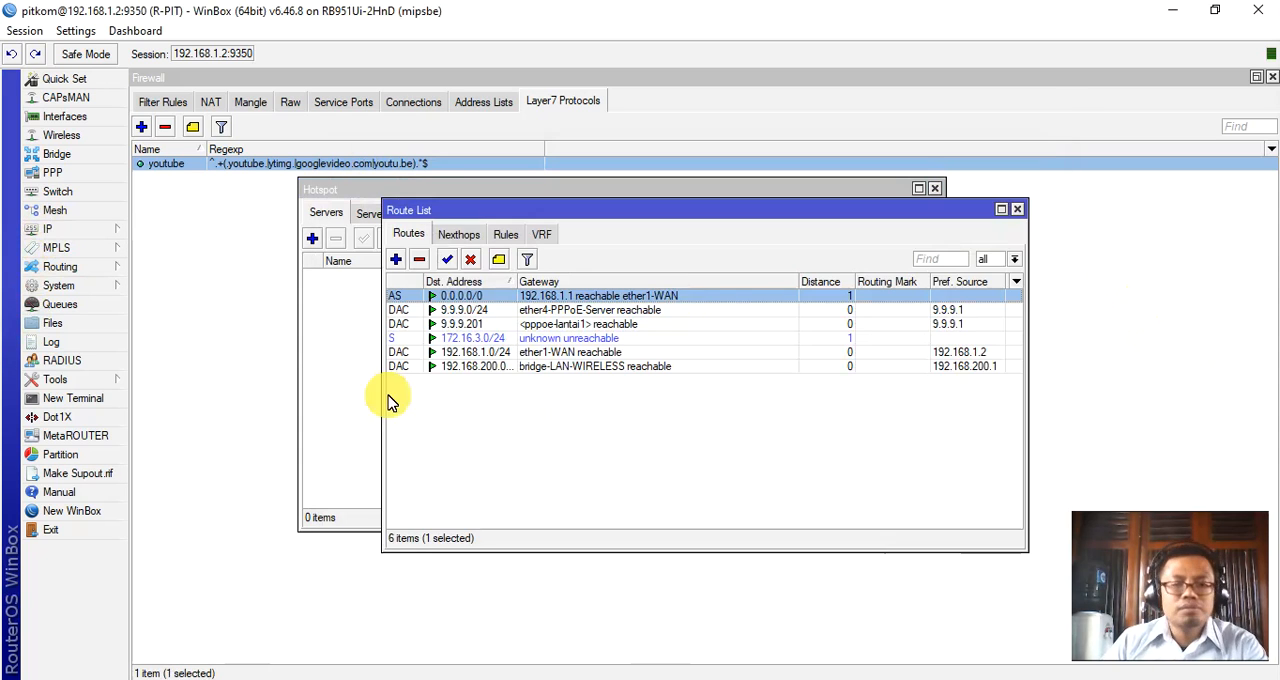
# Draft a static route with destination 192.168.20.0/24 and gateway 10.10.10.1, and cancel it without saving.
pyautogui.click(397, 260)
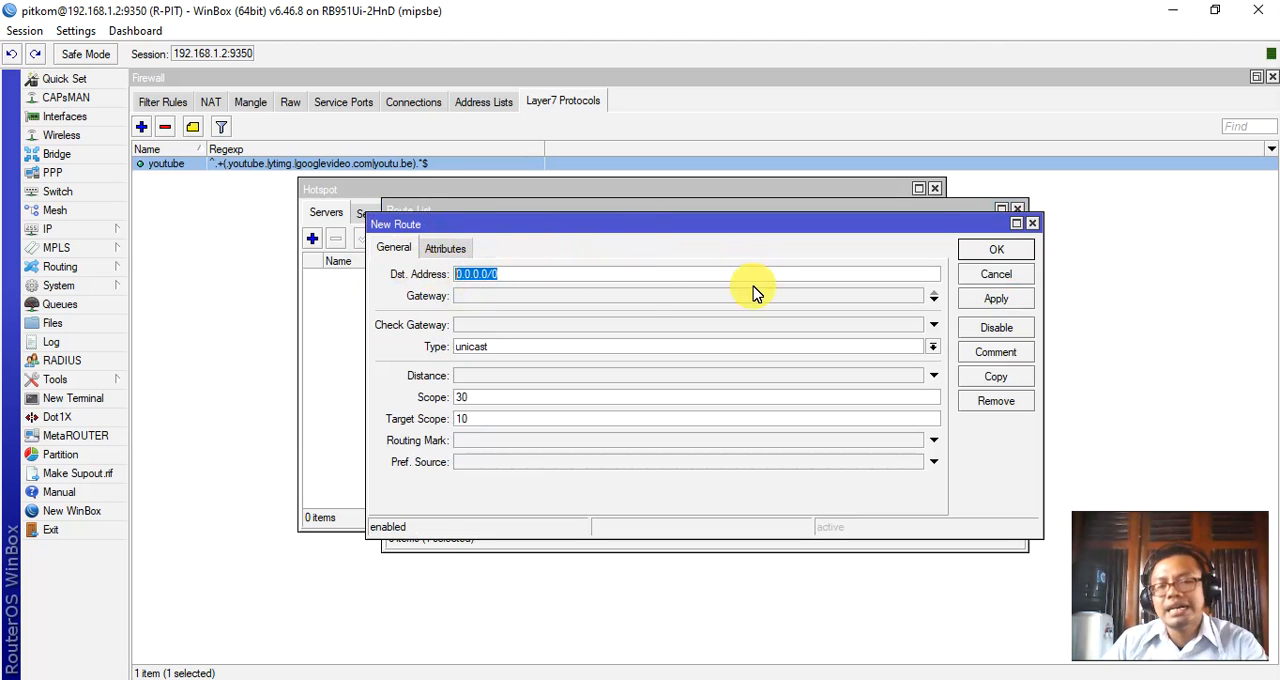
pyautogui.click(486, 298)
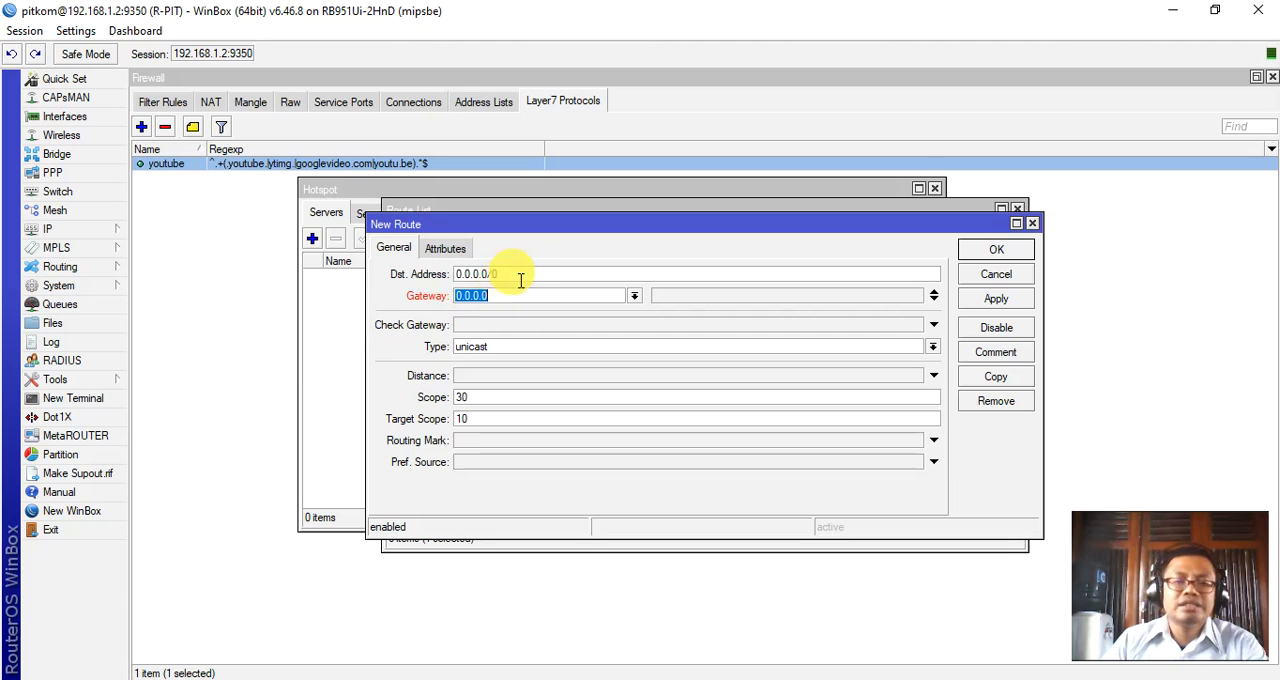
pyautogui.click(520, 276)
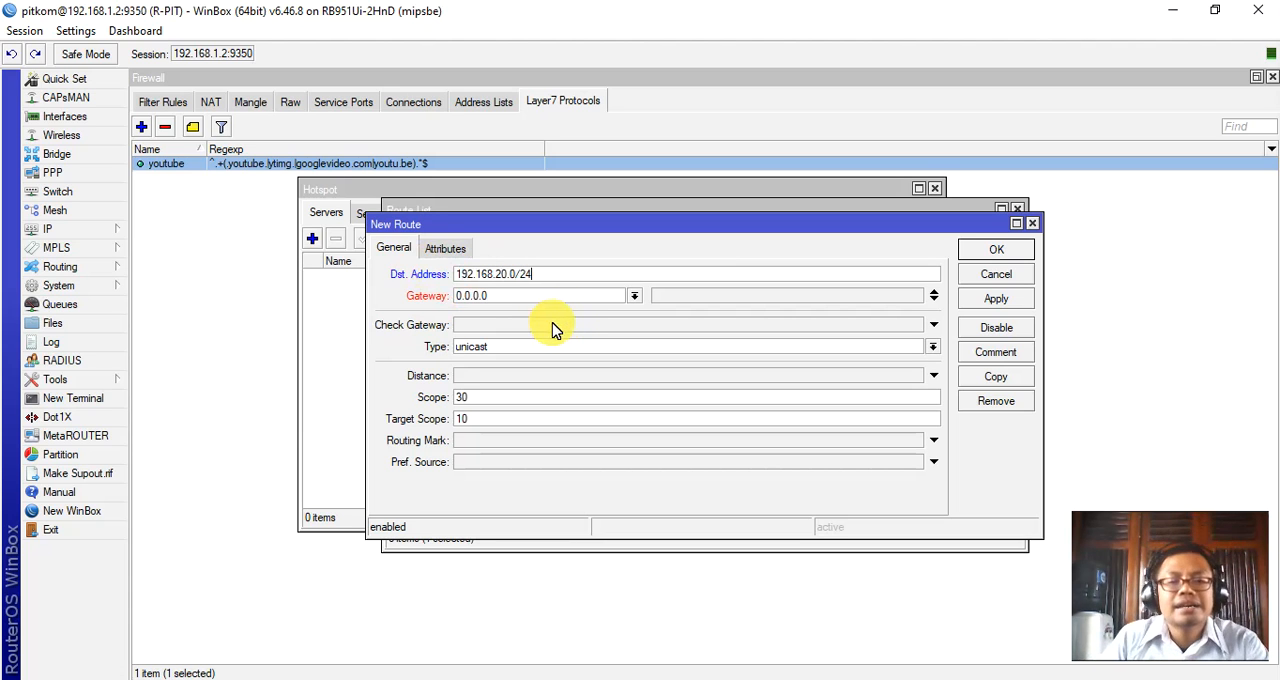
pyautogui.click(421, 296)
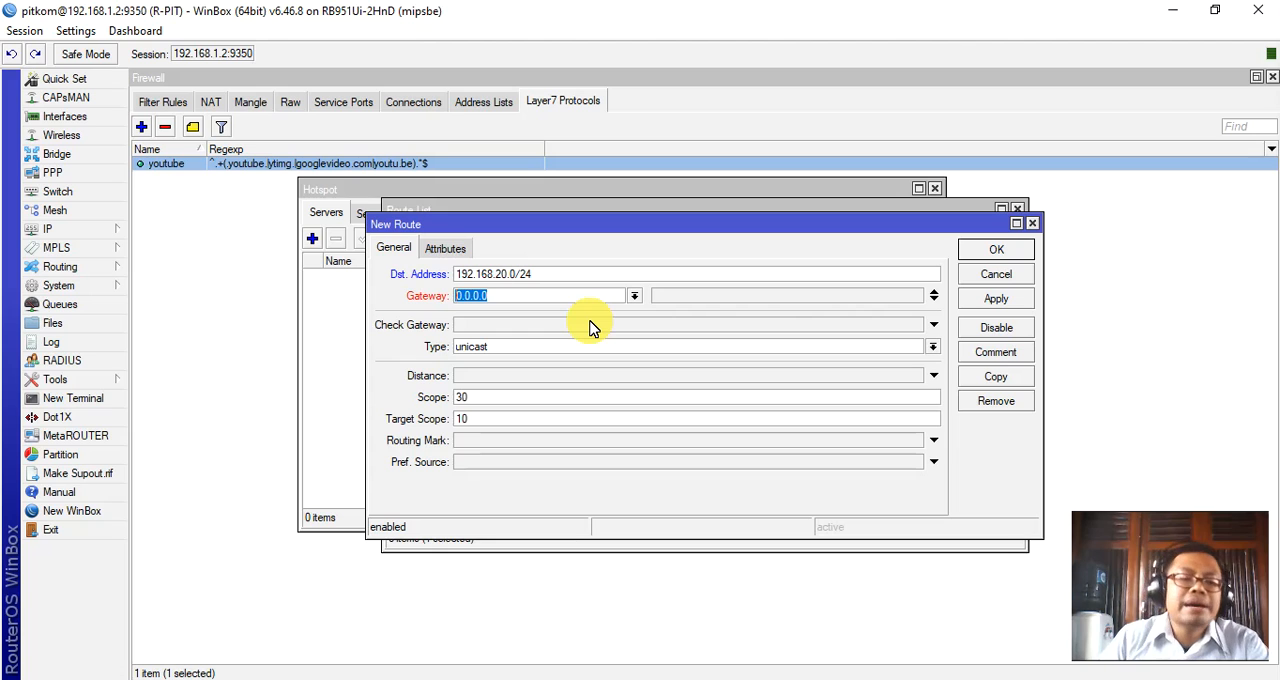
pyautogui.write('10')
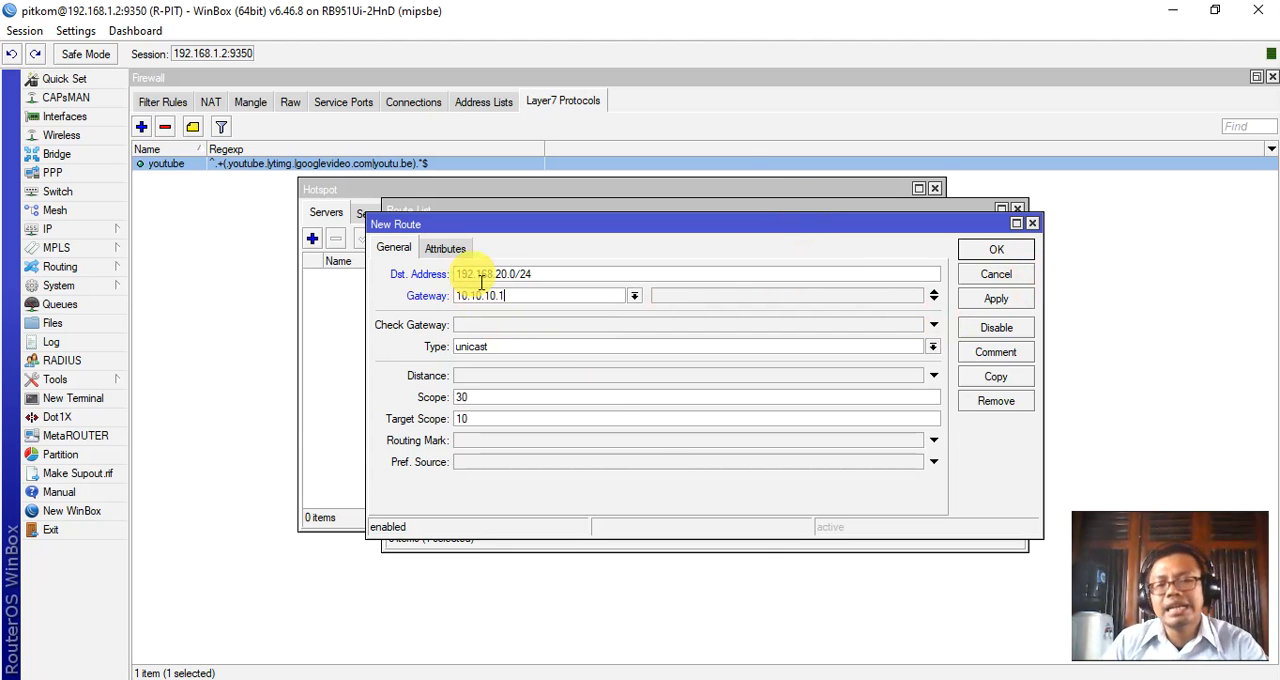
pyautogui.moveTo(580, 274); pyautogui.dragTo(381, 260)
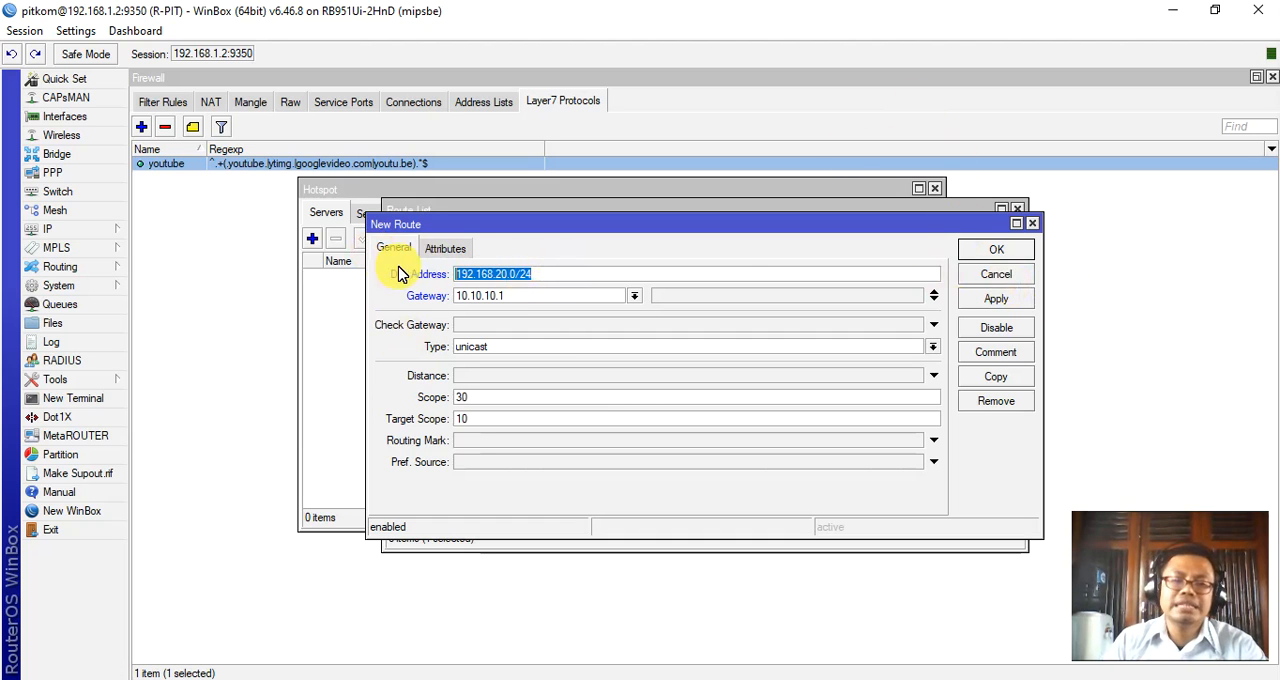
pyautogui.click(1018, 276)
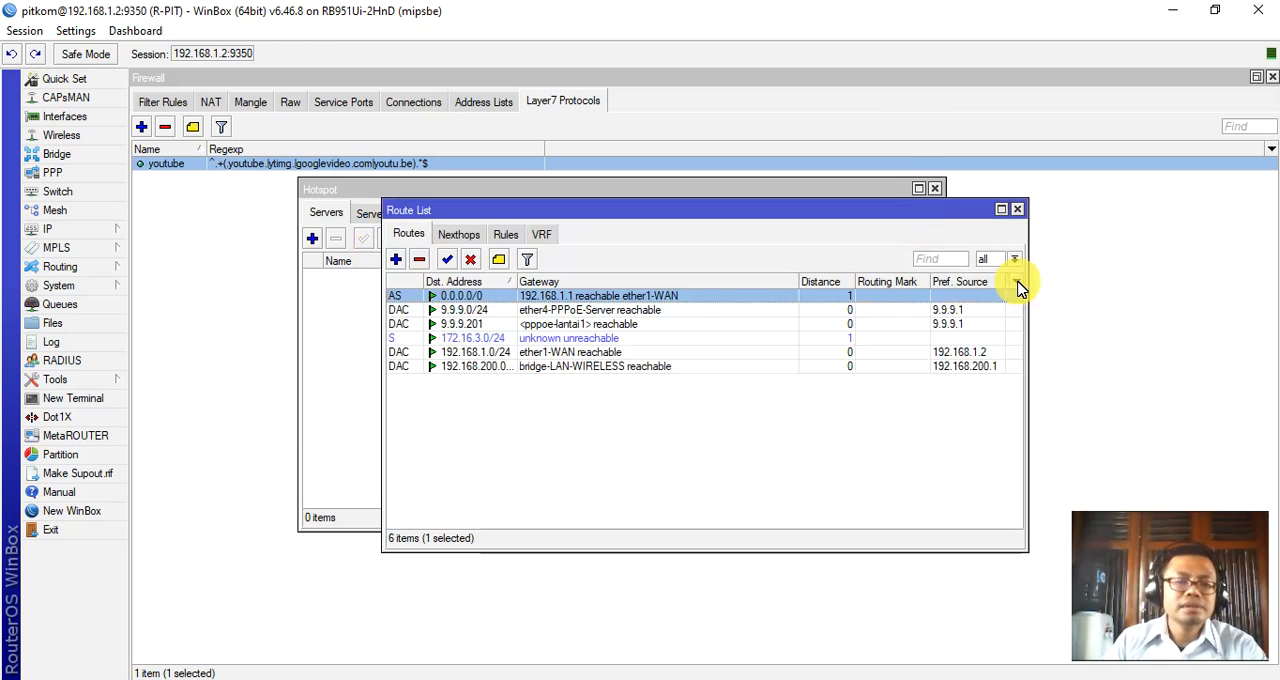
# Show the available dynamic routing options such as BGP, OSPF and RIP, and switch back to the Notepad notes.
pyautogui.click(95, 267)
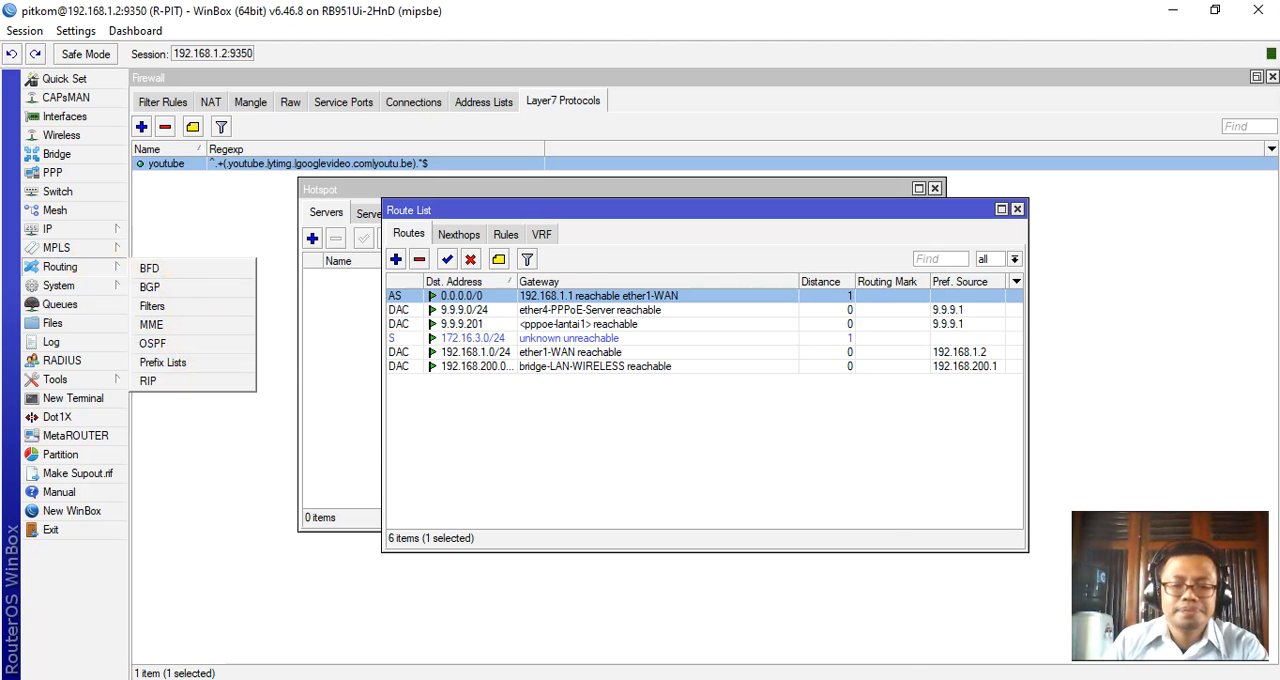
pyautogui.click(718, 679)
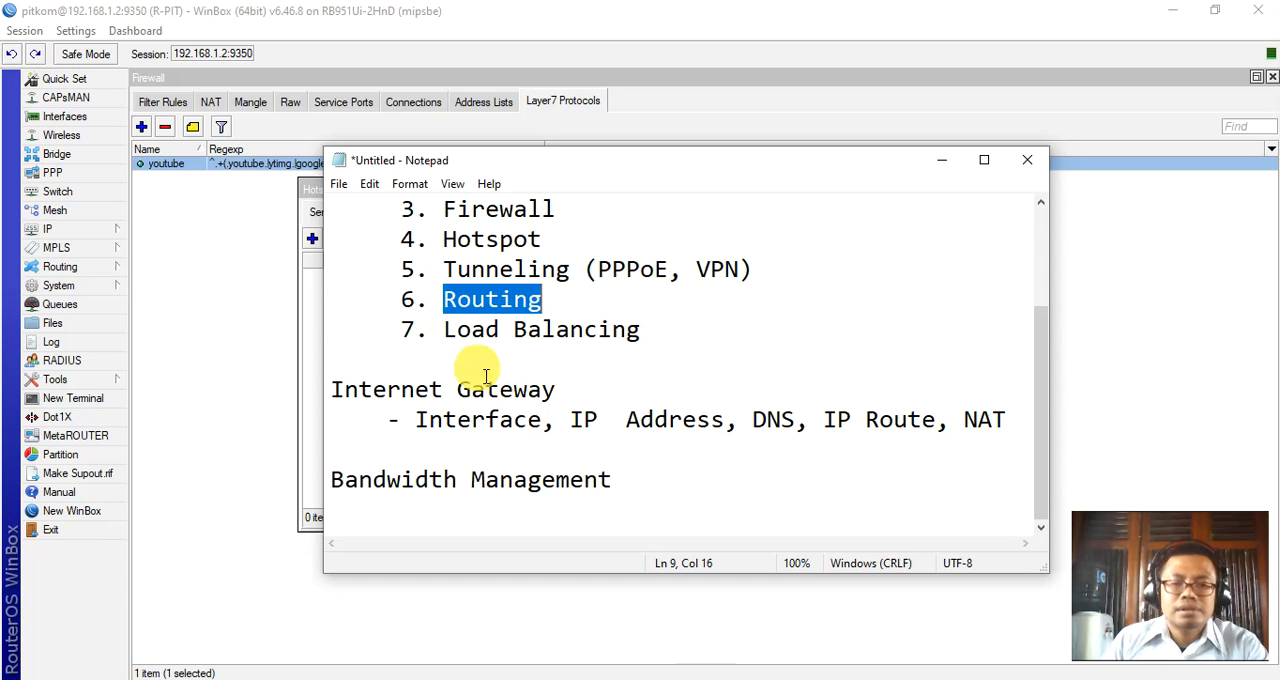
# Highlight "Load Balancing" in the Notepad notes, and switch to WinBox to show the IP route list.
pyautogui.moveTo(436, 329); pyautogui.dragTo(672, 335)
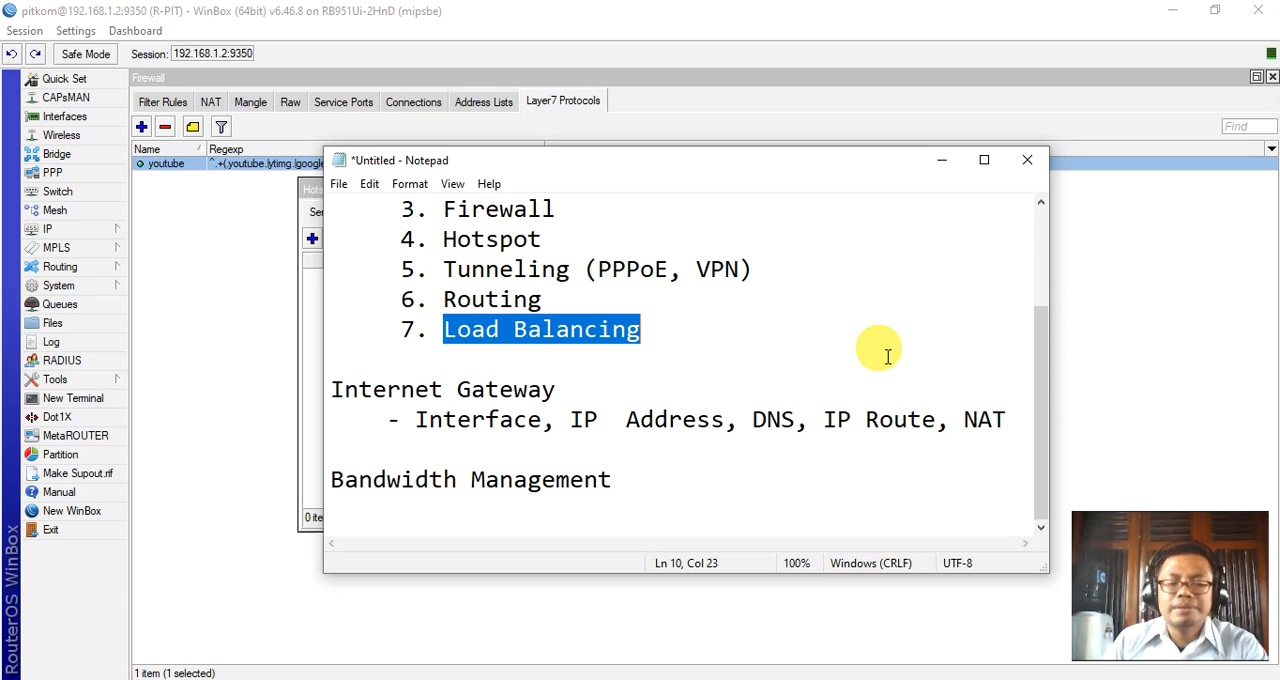
pyautogui.click(654, 345)
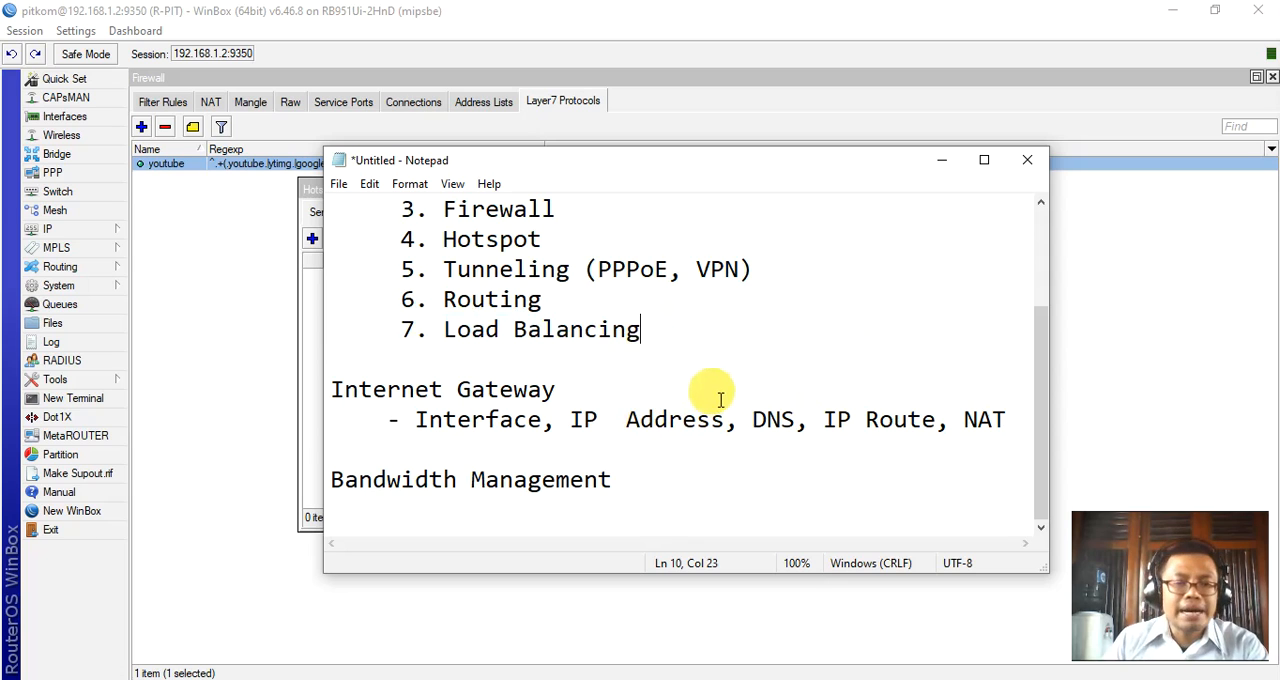
pyautogui.click(61, 236)
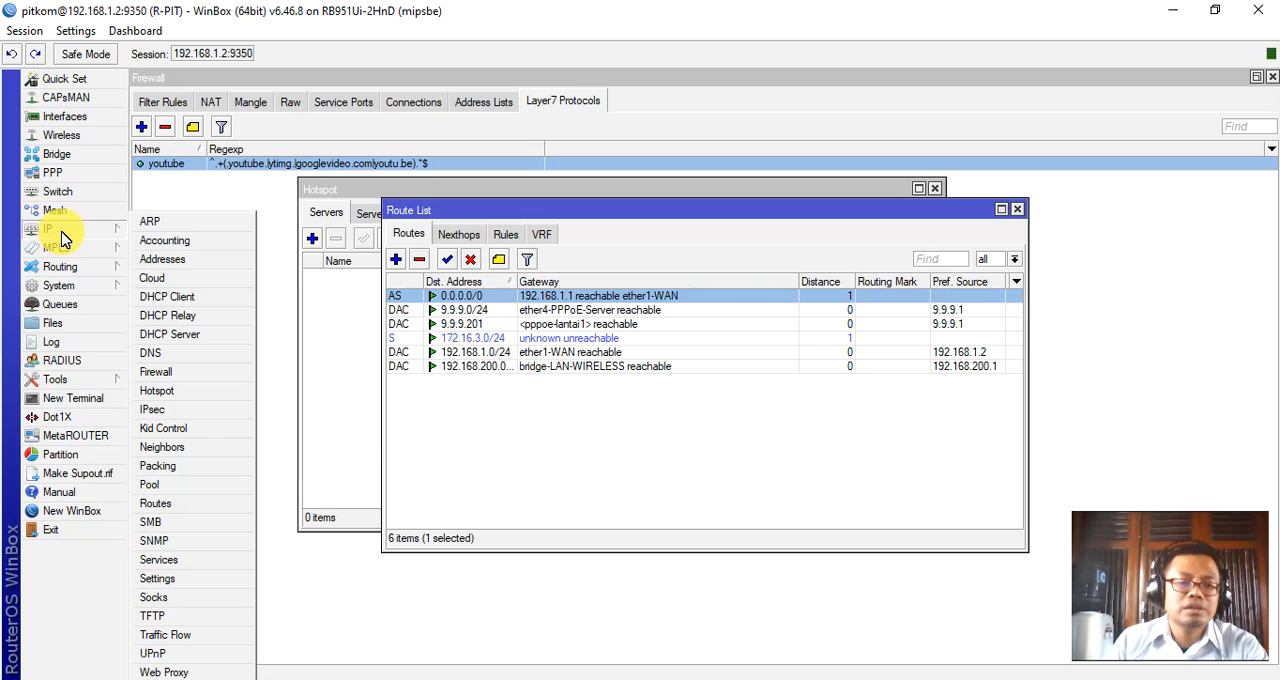
pyautogui.click(167, 506)
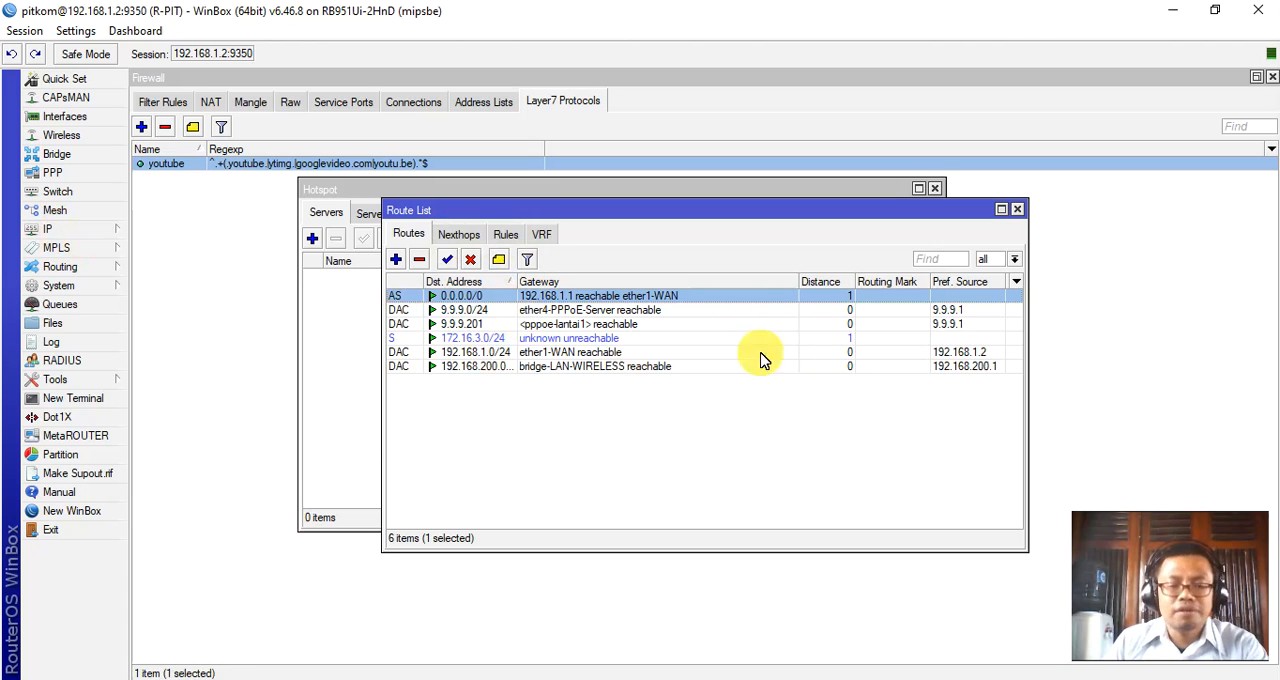
# Show the firewall's Mangle rules as the other feature used for load balancing.
pyautogui.click(53, 233)
pyautogui.click(250, 369)
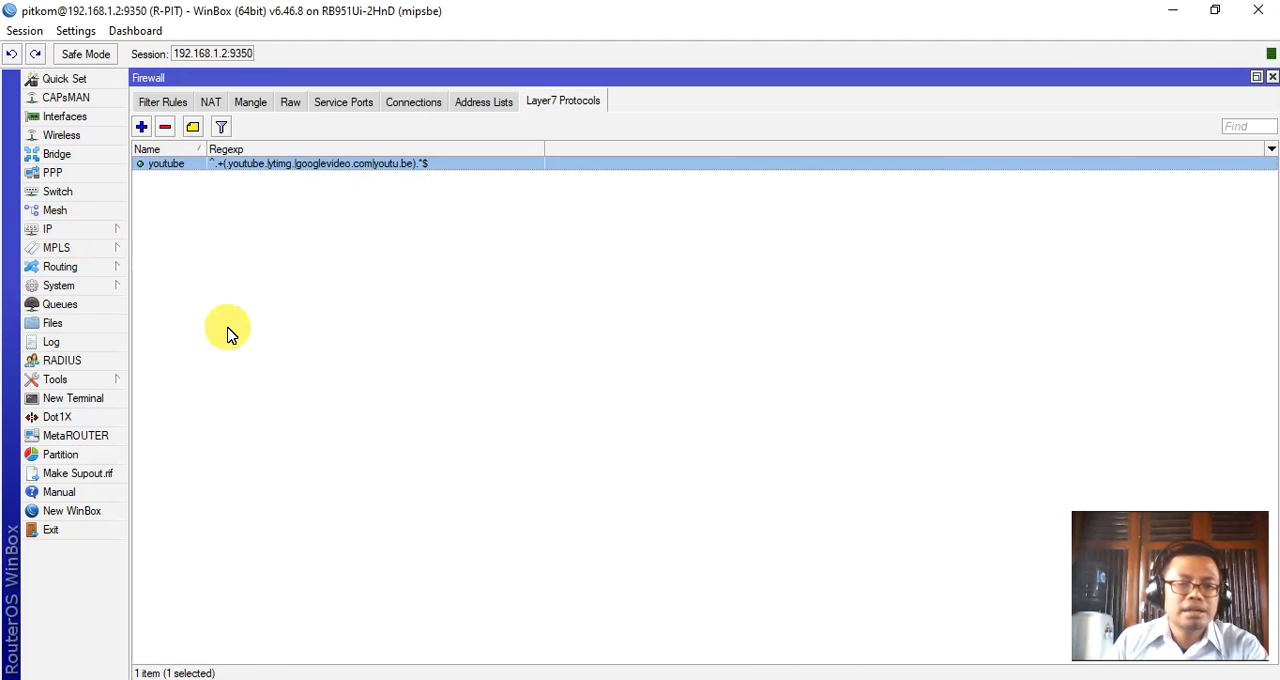
pyautogui.click(252, 102)
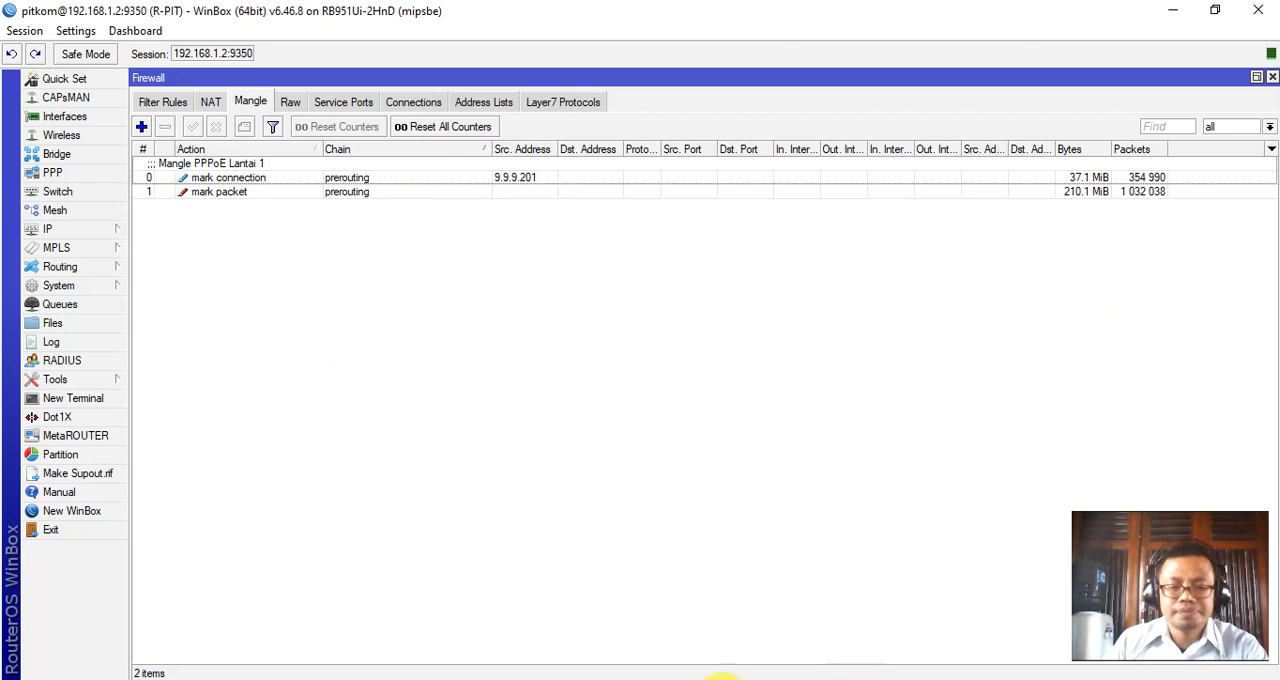
# Switch back to the Notepad notes and highlight the seven listed functions from Internet gateway to Load Balancing, then clear the selection.
pyautogui.click(722, 678)
pyautogui.scroll(2, 797, 455)
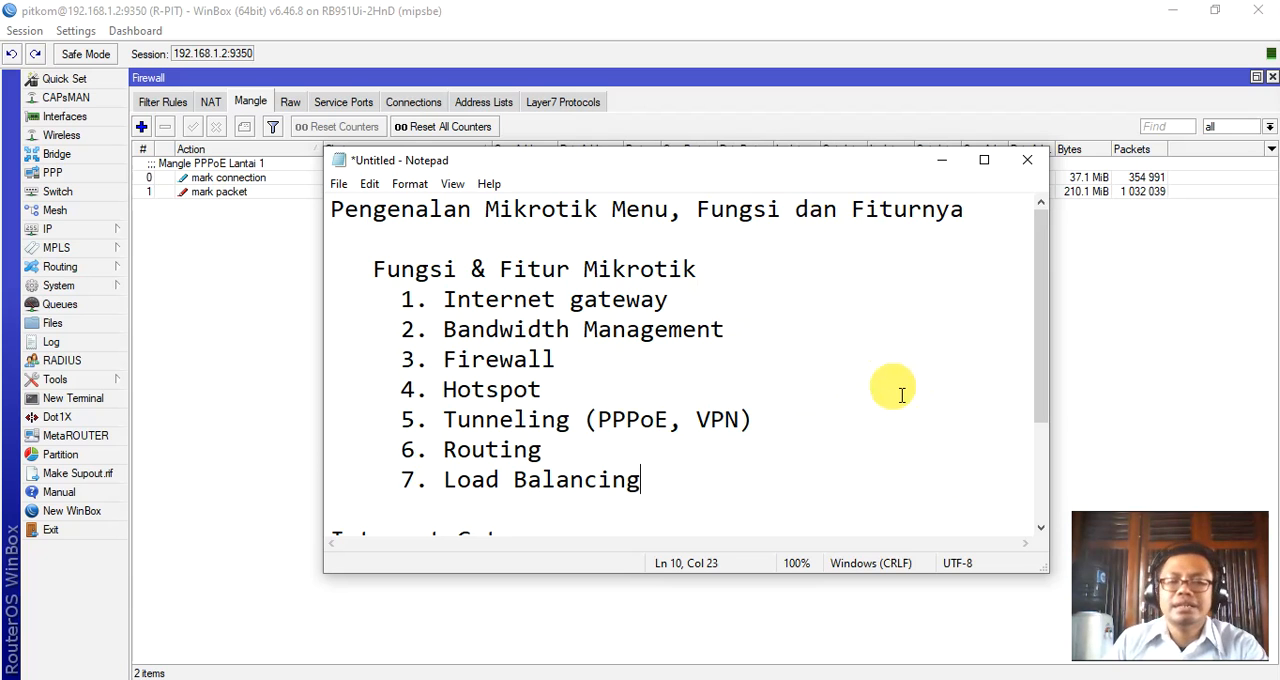
pyautogui.moveTo(650, 482); pyautogui.dragTo(380, 294)
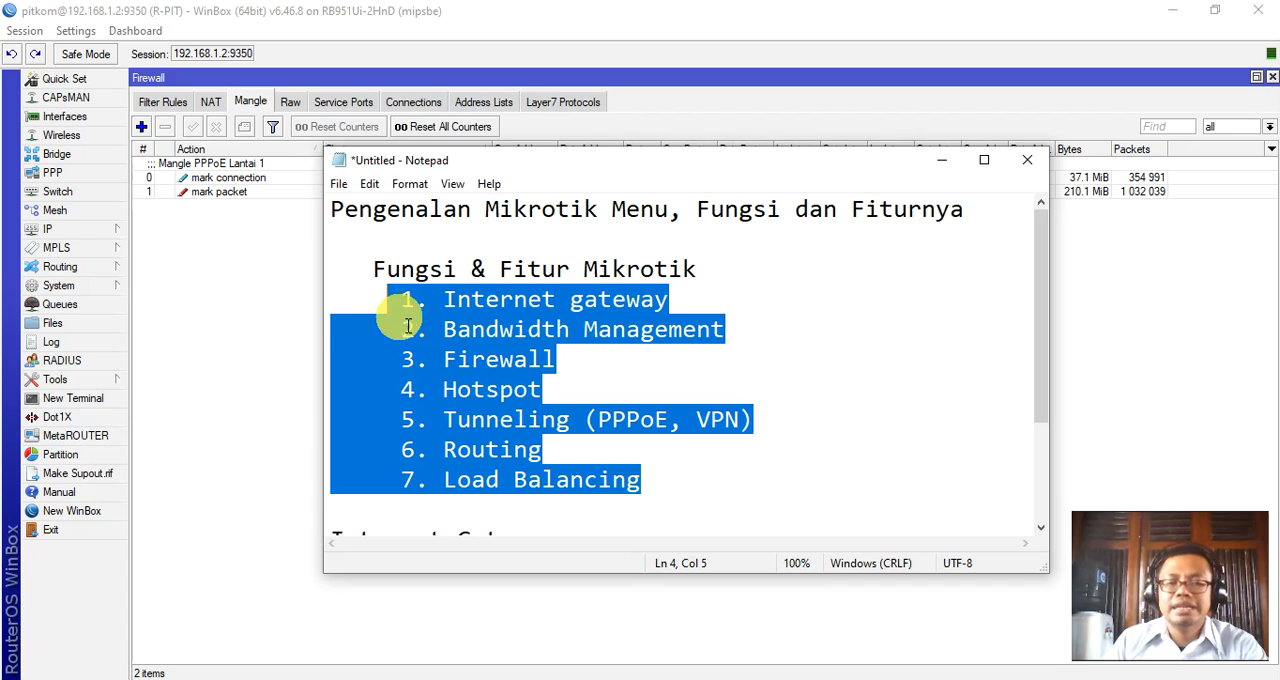
pyautogui.click(838, 374)
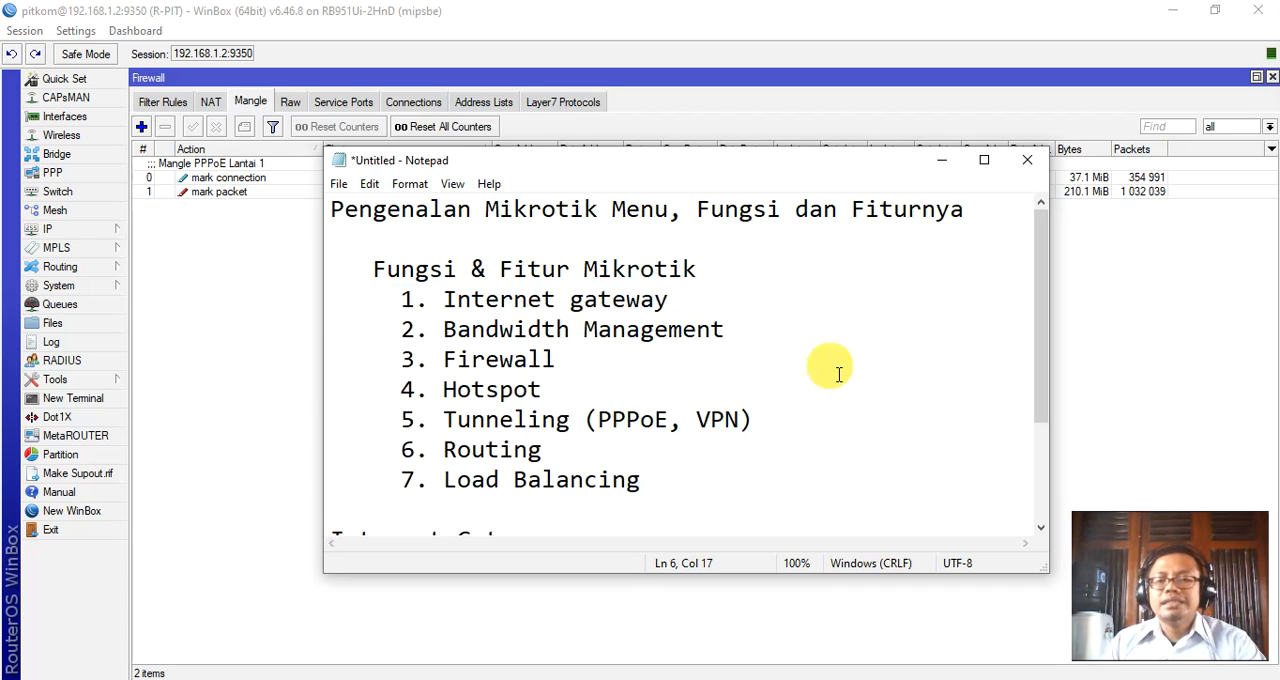